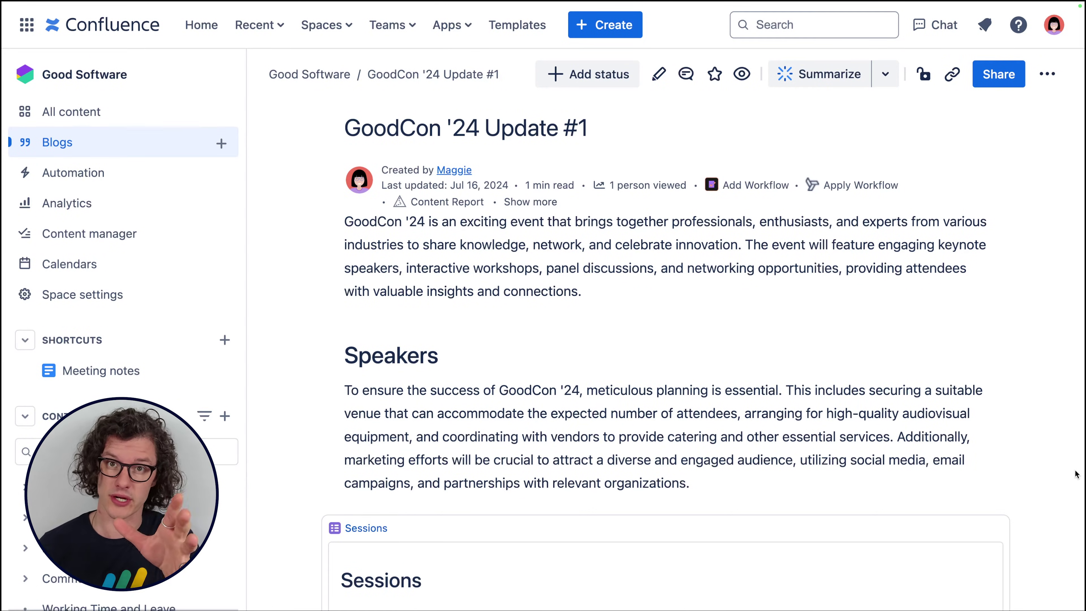
Step: Review the embedded speakers, sessions and sponsorships databases in the GoodCon '24 Update #1 blog post
{"action": "scroll", "coordinate": [1075, 473], "scroll_direction": "down", "scroll_amount": 5}
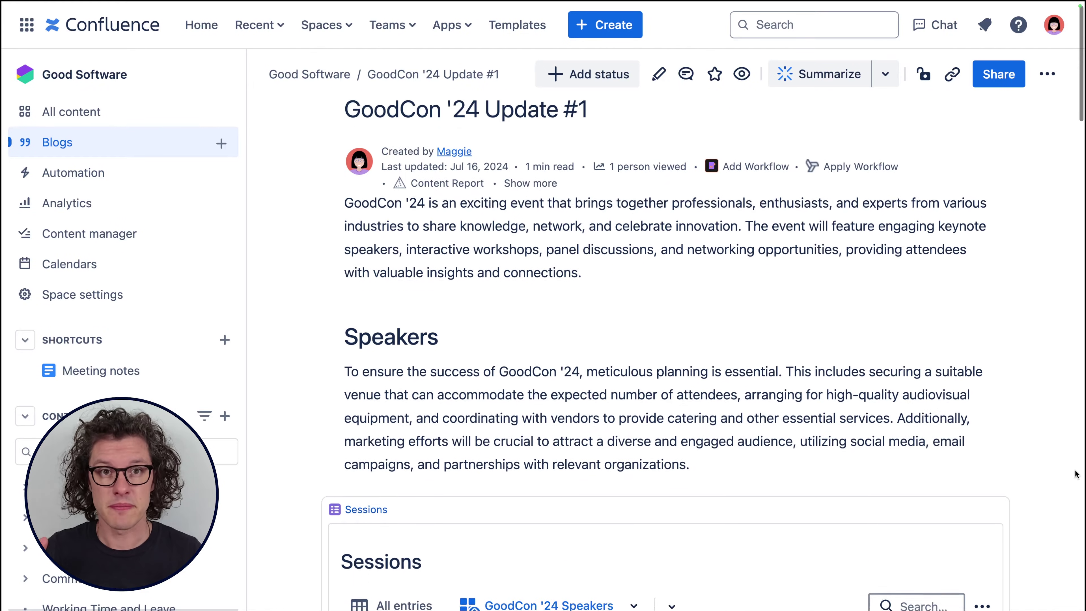
{"action": "scroll", "coordinate": [1076, 474], "scroll_direction": "down", "scroll_amount": 1}
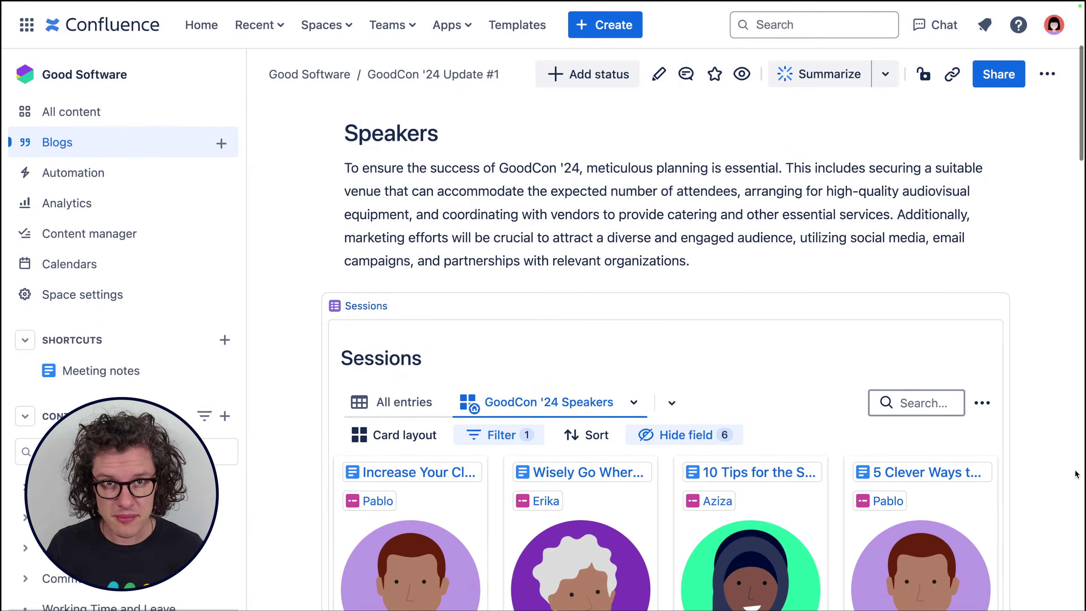
{"action": "scroll", "coordinate": [1075, 473], "scroll_direction": "down", "scroll_amount": 13}
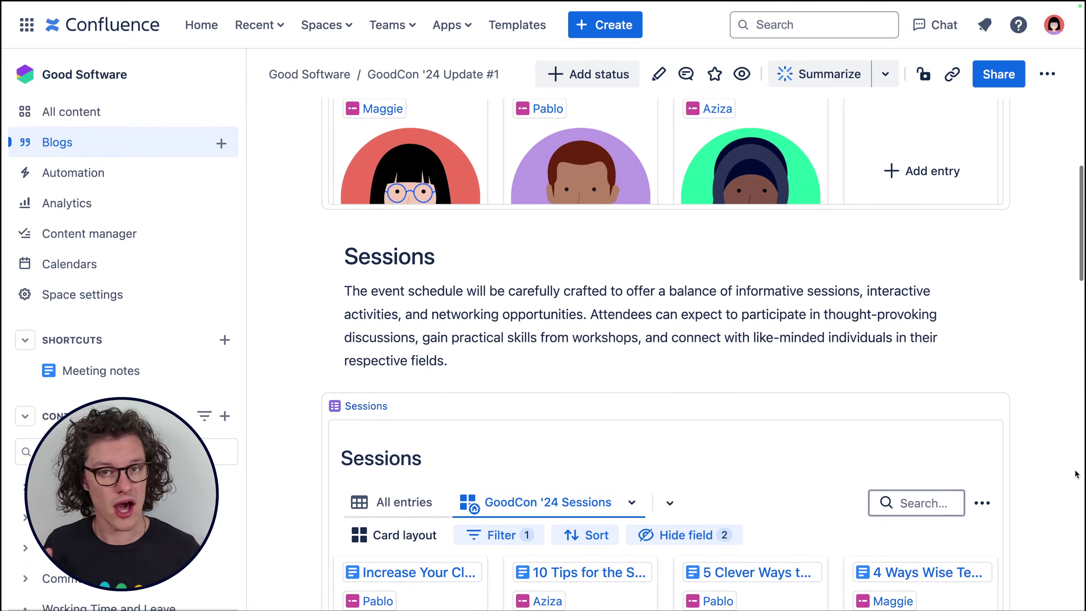
{"action": "scroll", "coordinate": [1075, 474], "scroll_direction": "down", "scroll_amount": 11}
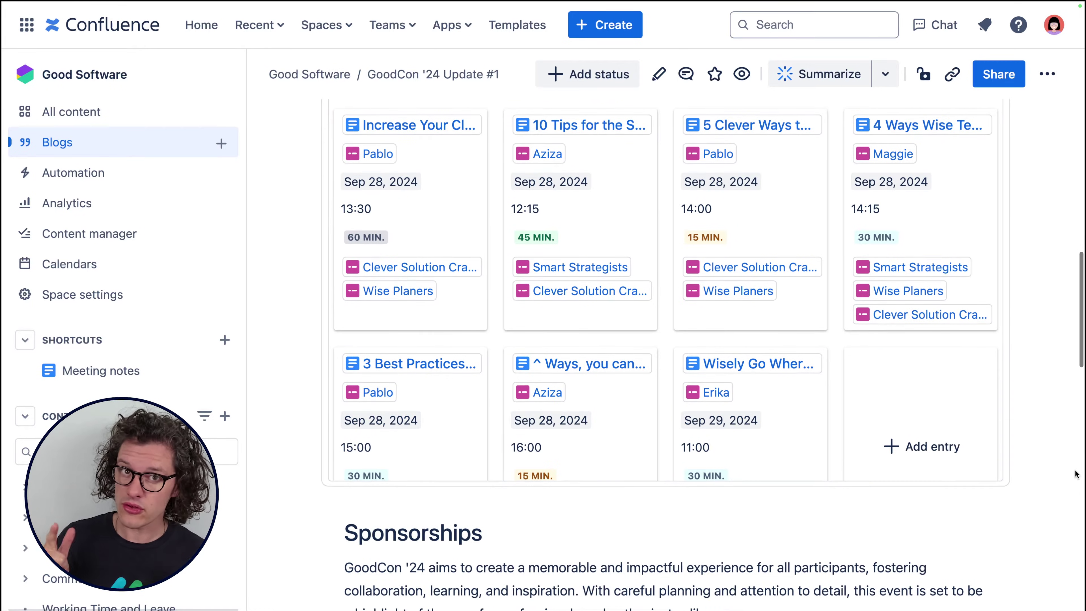
{"action": "scroll", "coordinate": [1075, 474], "scroll_direction": "down", "scroll_amount": 9}
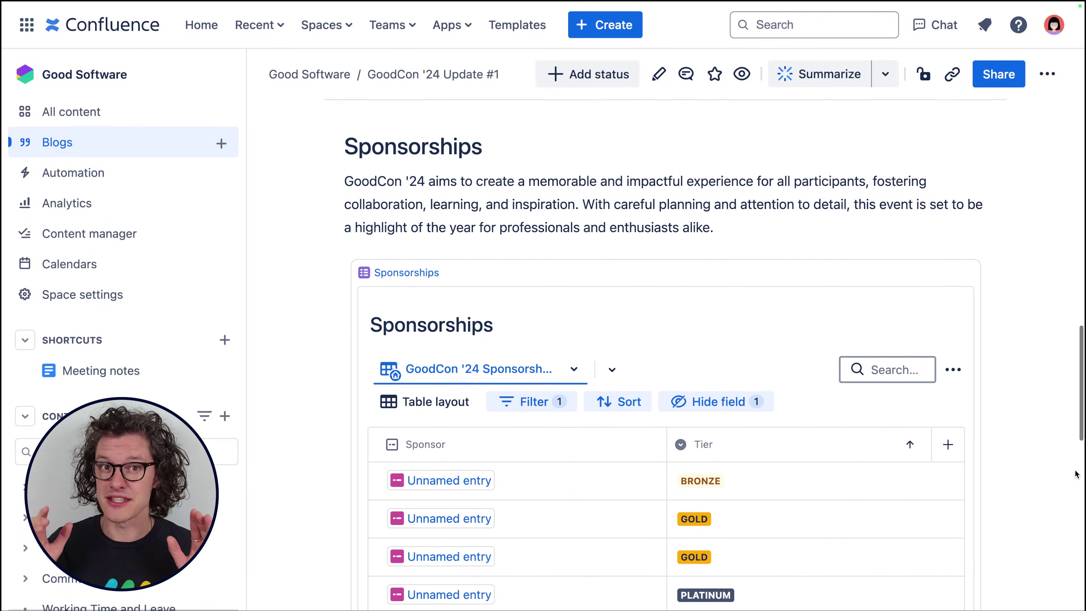
{"action": "scroll", "coordinate": [1075, 473], "scroll_direction": "down", "scroll_amount": 1}
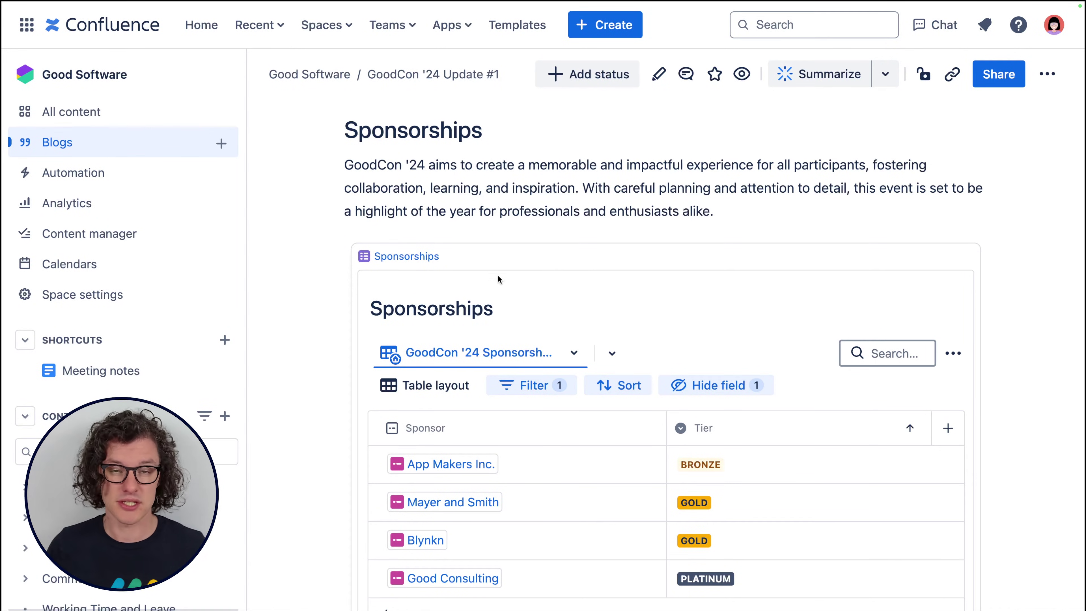
{"action": "scroll", "coordinate": [788, 316], "scroll_direction": "up", "scroll_amount": 10}
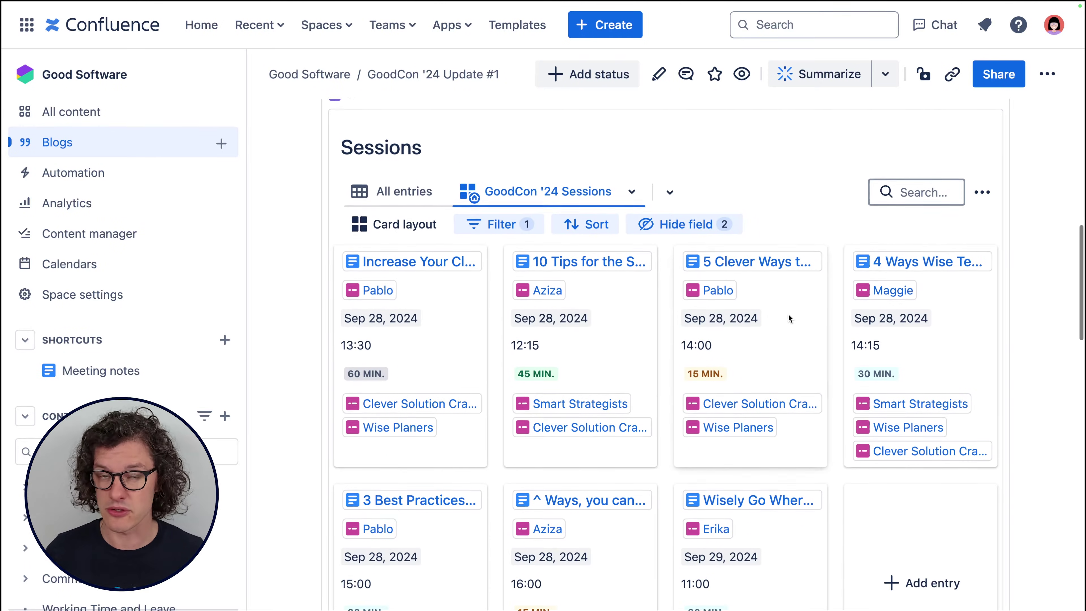
{"action": "scroll", "coordinate": [471, 165], "scroll_direction": "up", "scroll_amount": 4}
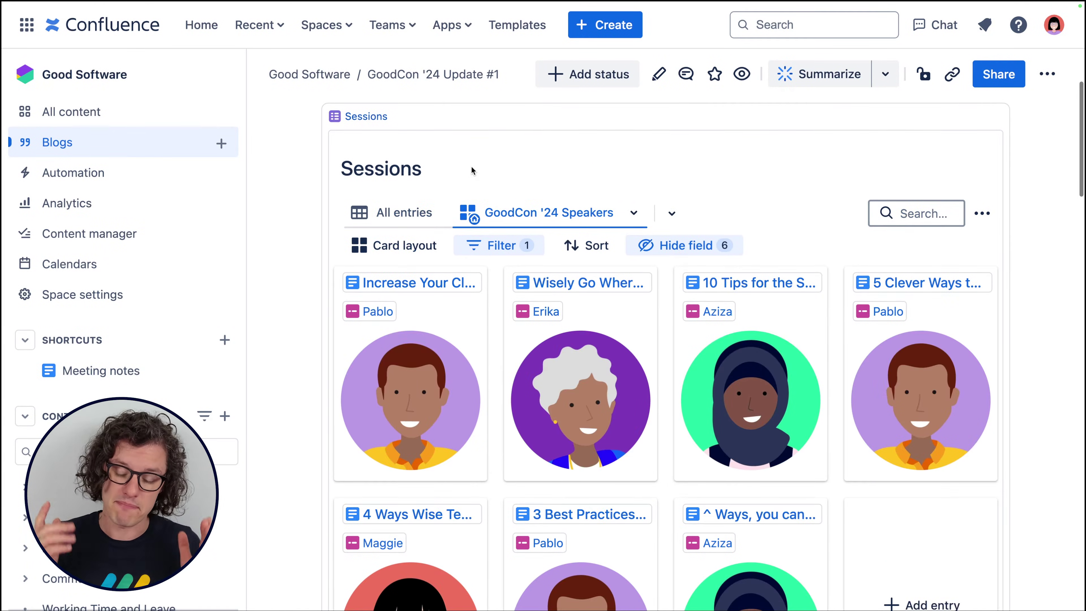
{"action": "scroll", "coordinate": [471, 165], "scroll_direction": "up", "scroll_amount": 1}
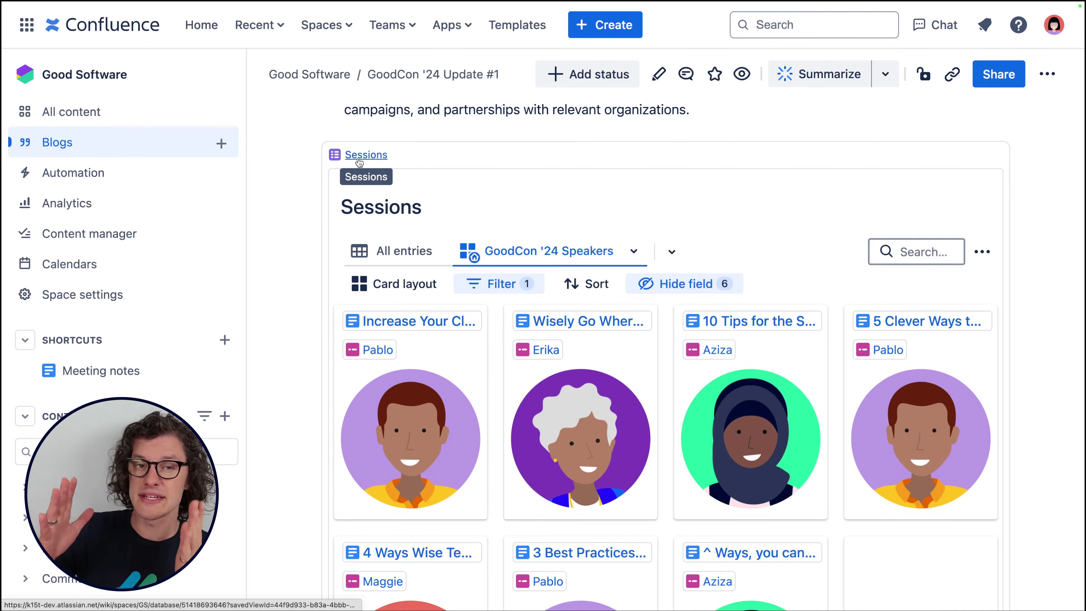
Step: Open the embedded Sessions database, switch to its GoodCon '24 Sessions view and set the 13:30 session's date to September 29, 2024
{"action": "left_click", "coordinate": [359, 157]}
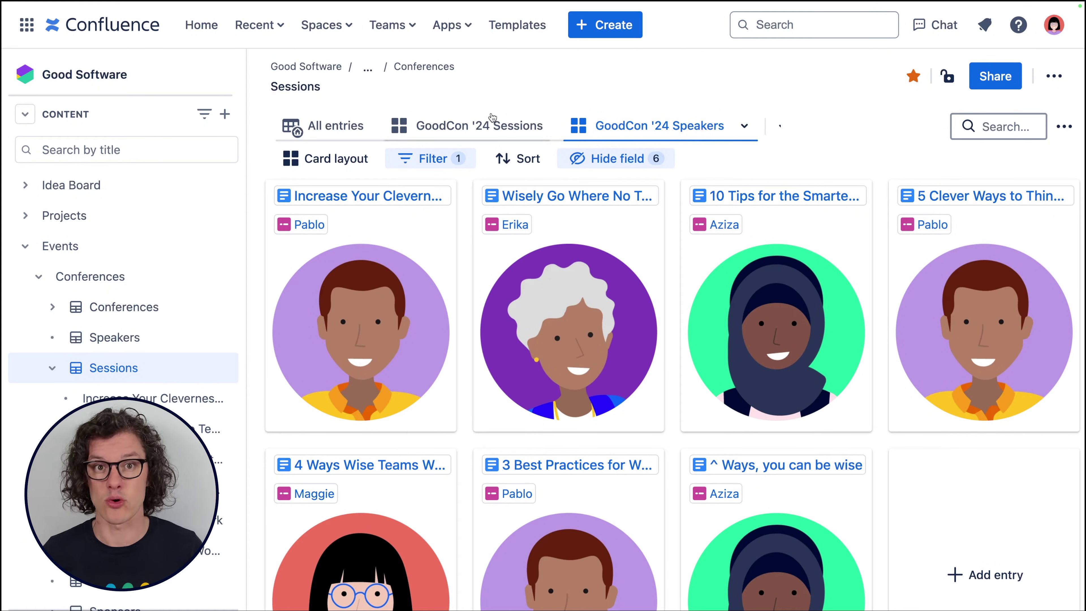
{"action": "left_click", "coordinate": [471, 128]}
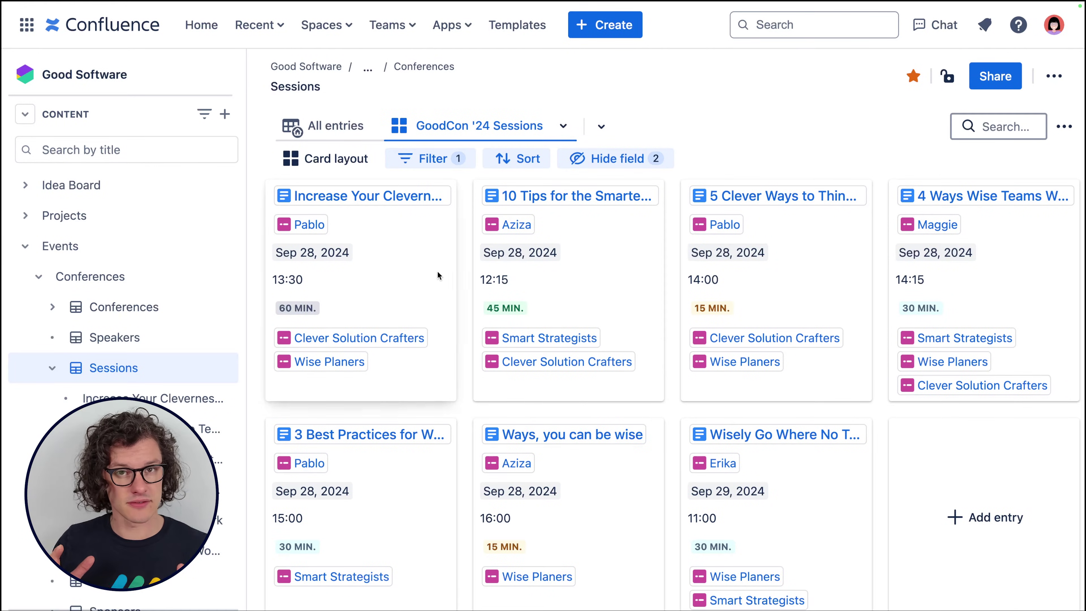
{"action": "left_click", "coordinate": [437, 269]}
{"action": "left_click", "coordinate": [1014, 467]}
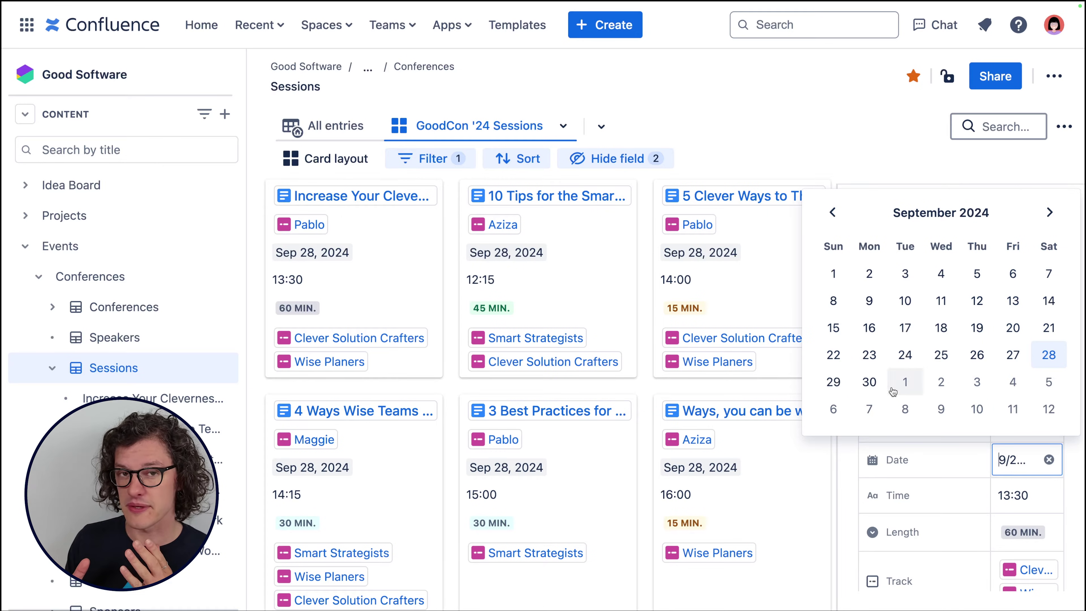
{"action": "left_click", "coordinate": [832, 384]}
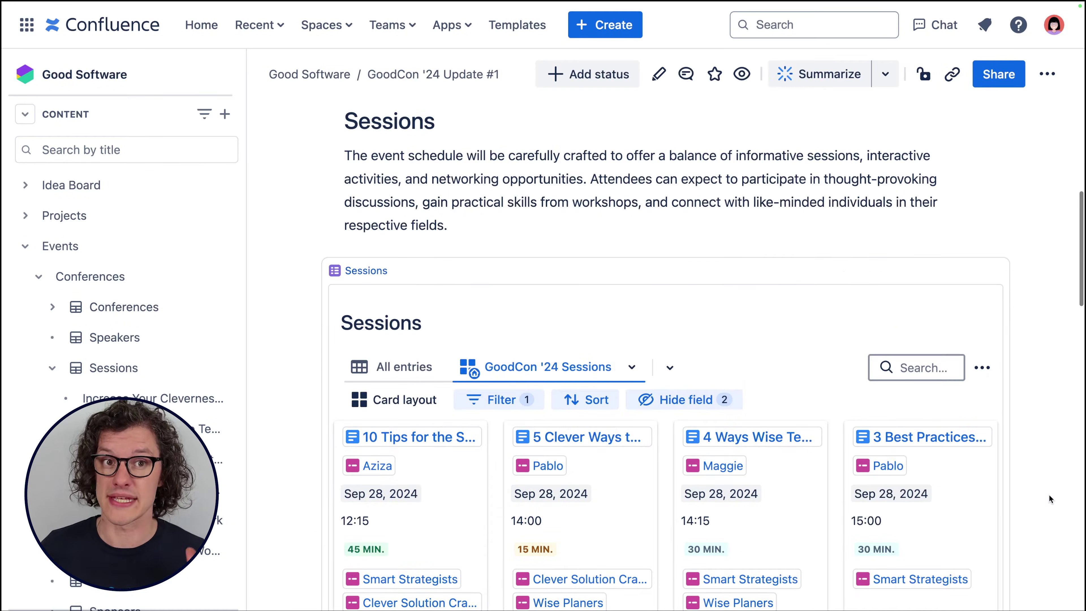
Step: Look through the GoodCon '24 blog post and the Projects, Colleagues and Content Library databases
{"action": "scroll", "coordinate": [1049, 494], "scroll_direction": "down", "scroll_amount": 5}
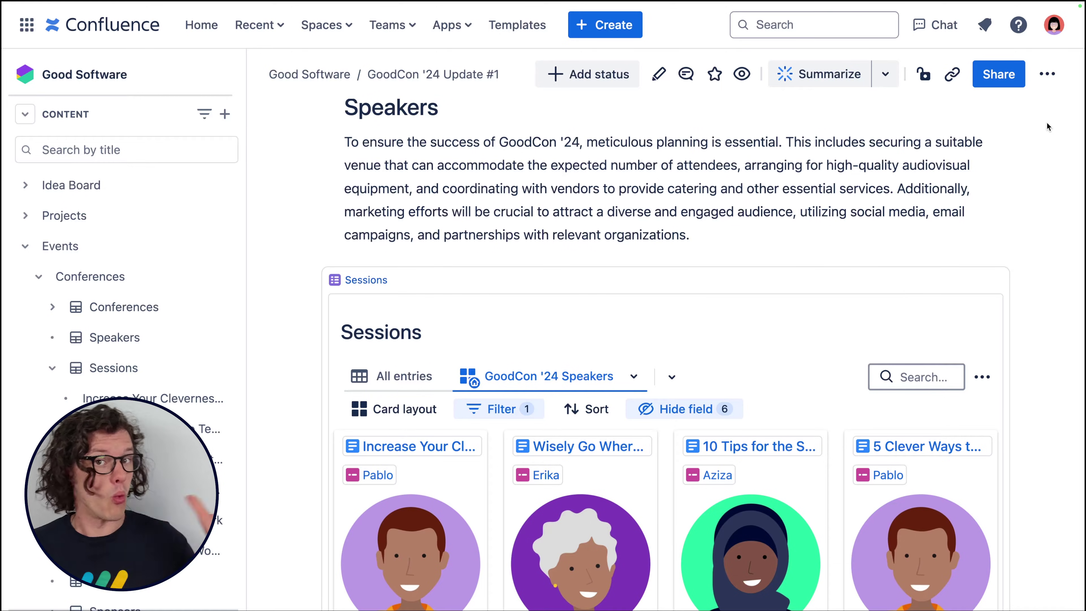
{"action": "scroll", "coordinate": [1045, 122], "scroll_direction": "down", "scroll_amount": 10}
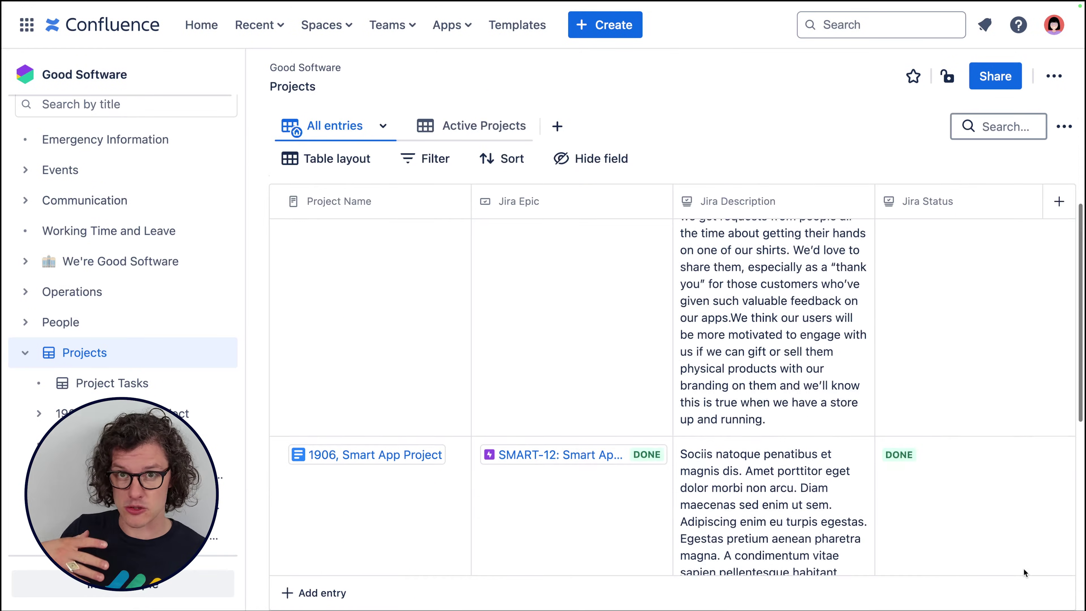
{"action": "scroll", "coordinate": [1023, 568], "scroll_direction": "down", "scroll_amount": 5}
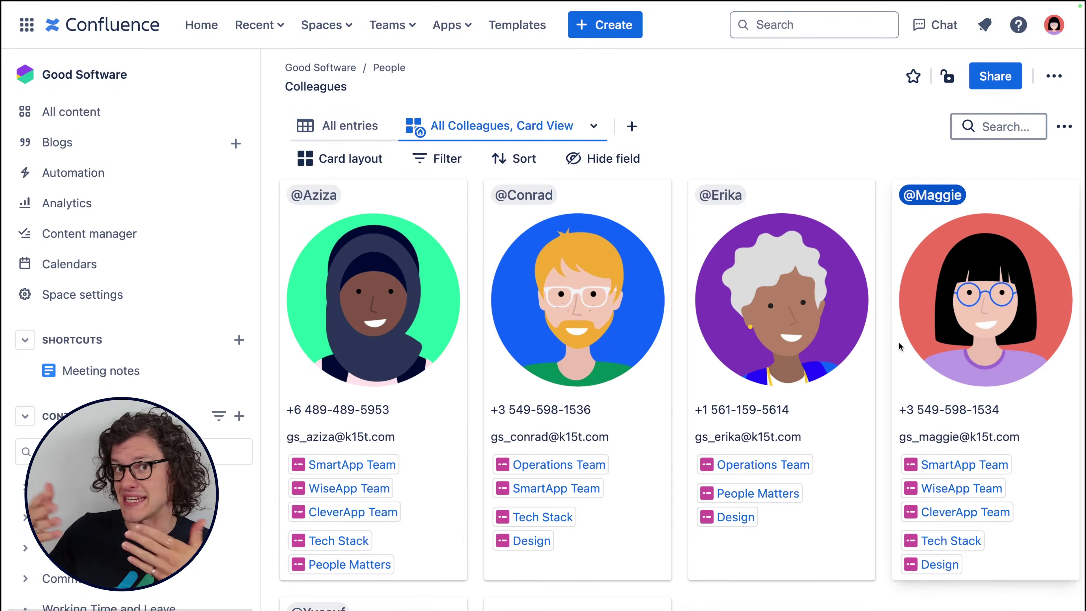
{"action": "scroll", "coordinate": [898, 341], "scroll_direction": "down", "scroll_amount": 6}
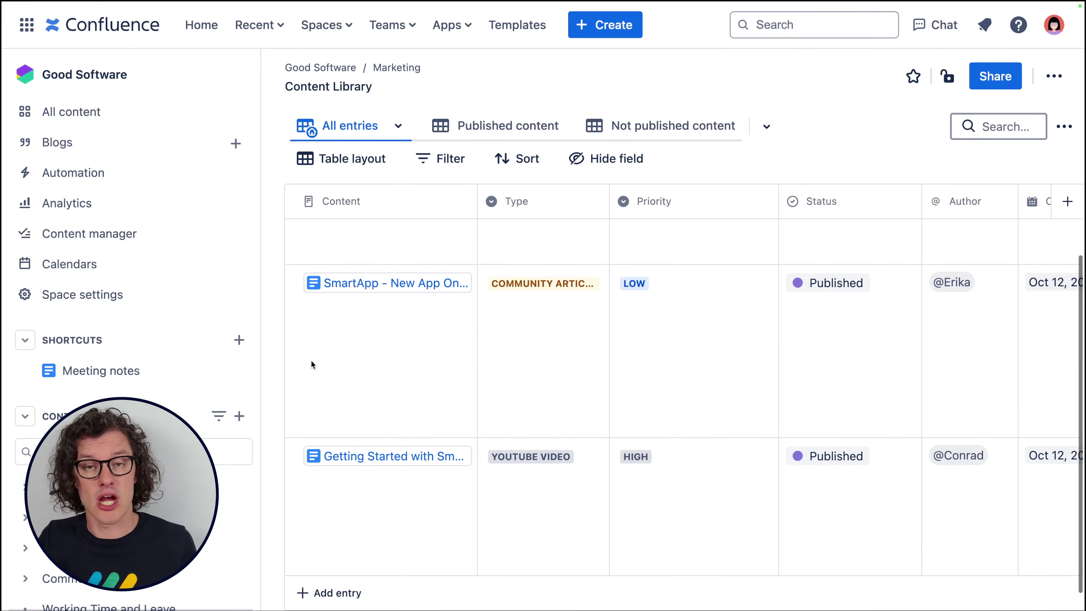
{"action": "scroll", "coordinate": [311, 364], "scroll_direction": "right", "scroll_amount": 10}
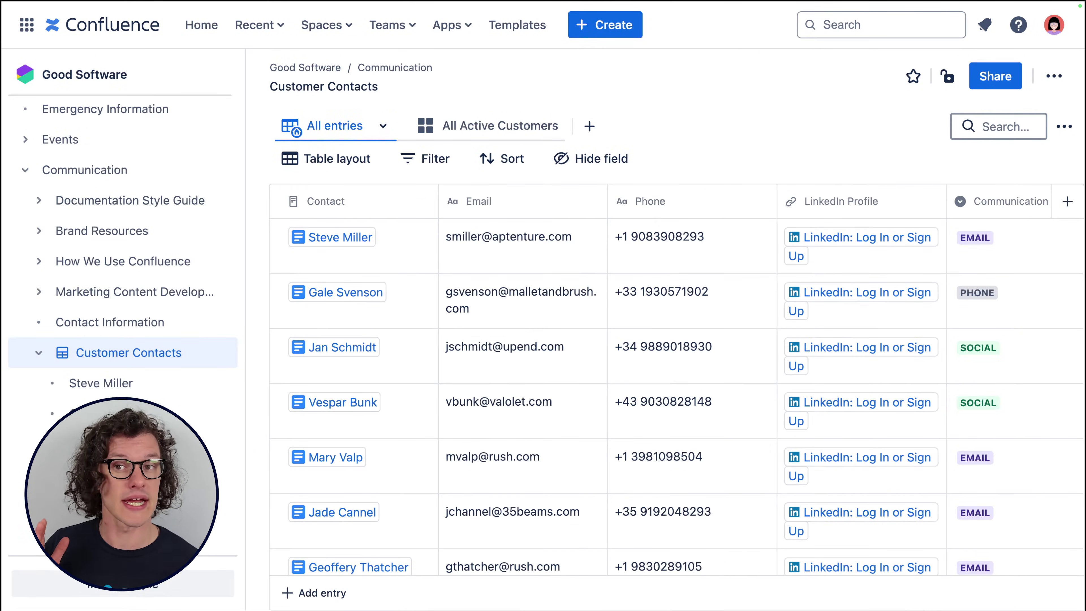
Step: Examine the Customer Contacts columns, including the details of the linked Upend sales entry
{"action": "scroll", "coordinate": [916, 512], "scroll_direction": "right", "scroll_amount": 8}
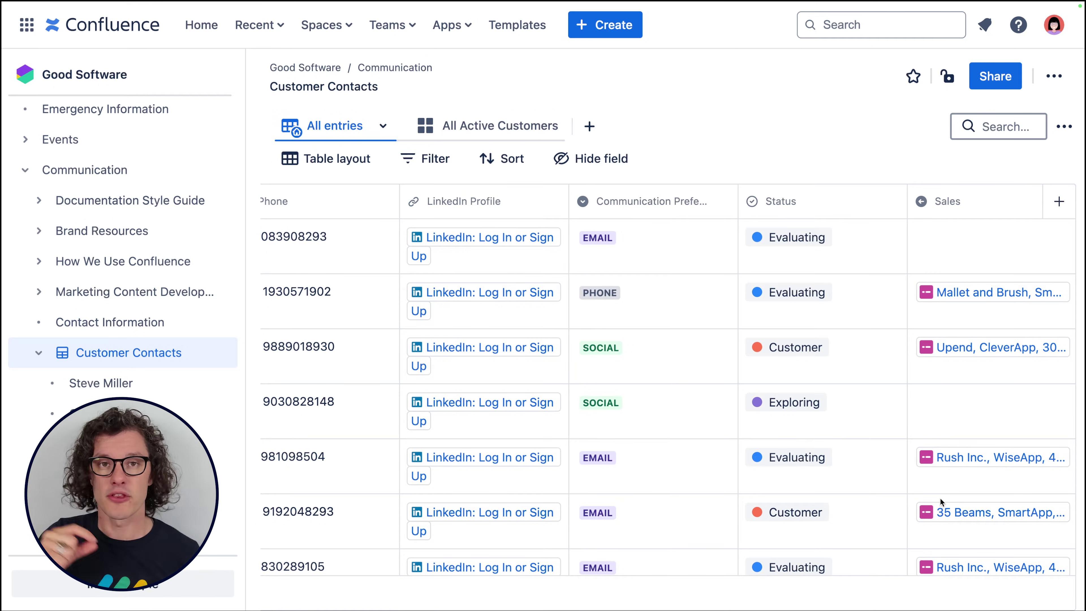
{"action": "left_click", "coordinate": [989, 346]}
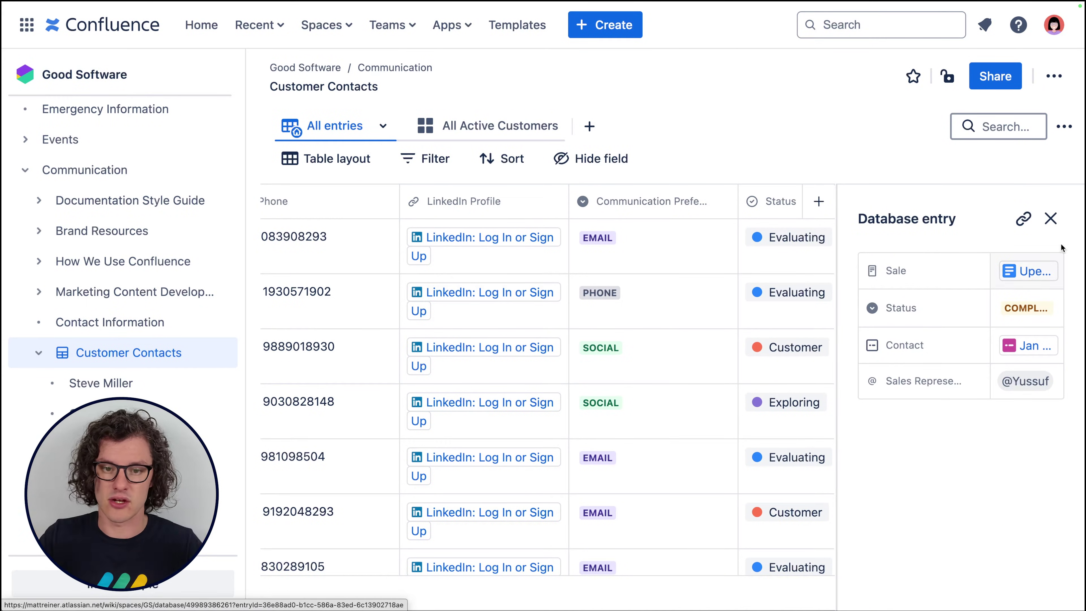
{"action": "left_click", "coordinate": [1050, 218]}
{"action": "scroll", "coordinate": [650, 411], "scroll_direction": "left", "scroll_amount": 10}
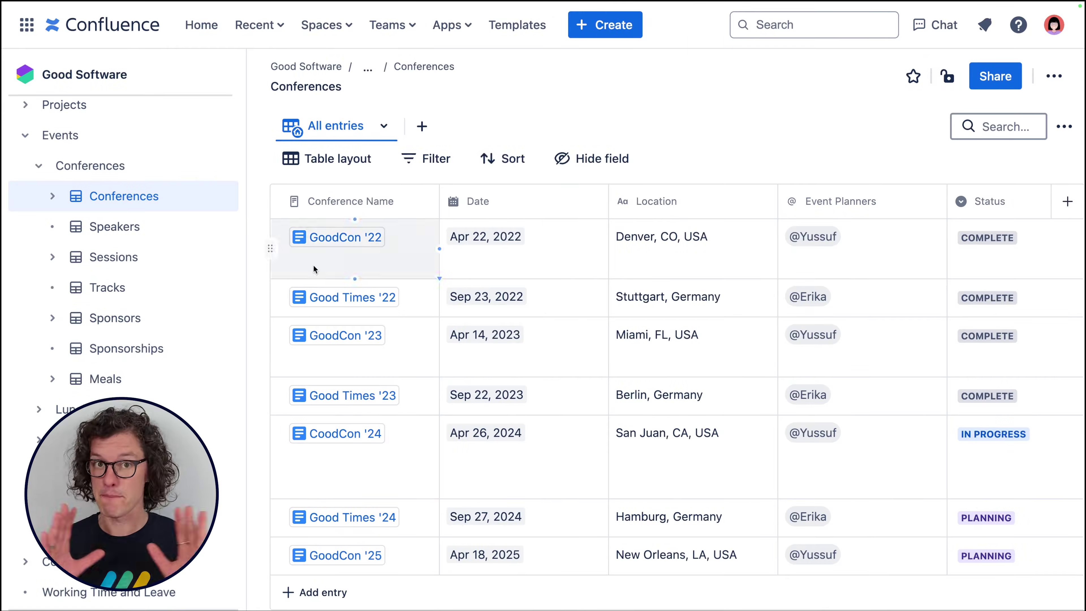
Step: Create a new database under the Conferences page and rename its text field Attendee and its tag field Preference
{"action": "left_click", "coordinate": [225, 165]}
{"action": "left_click", "coordinate": [319, 236]}
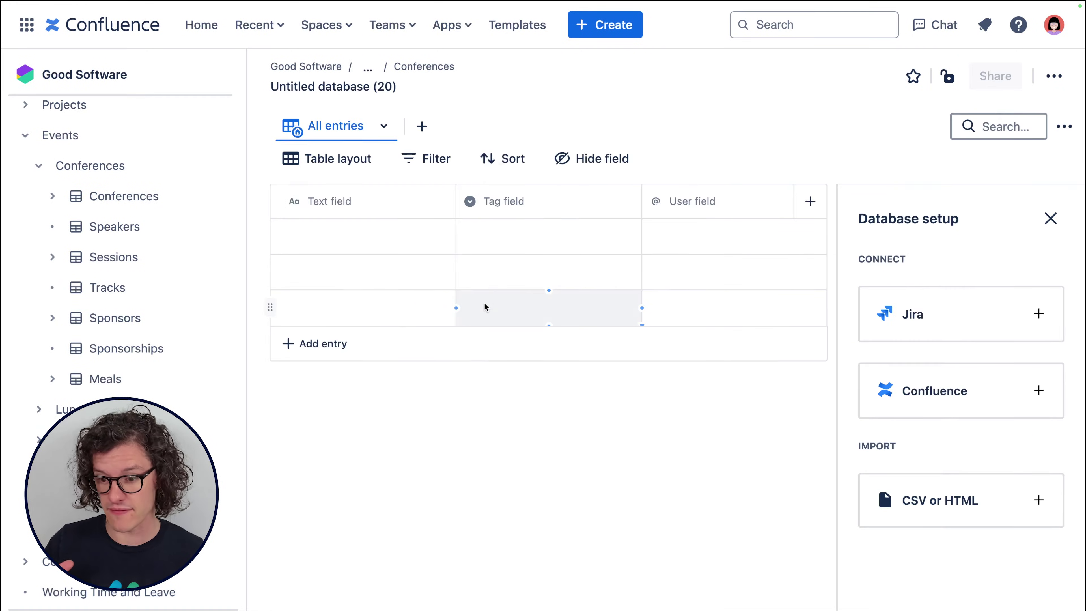
{"action": "left_click_drag", "start_coordinate": [307, 201], "coordinate": [352, 205]}
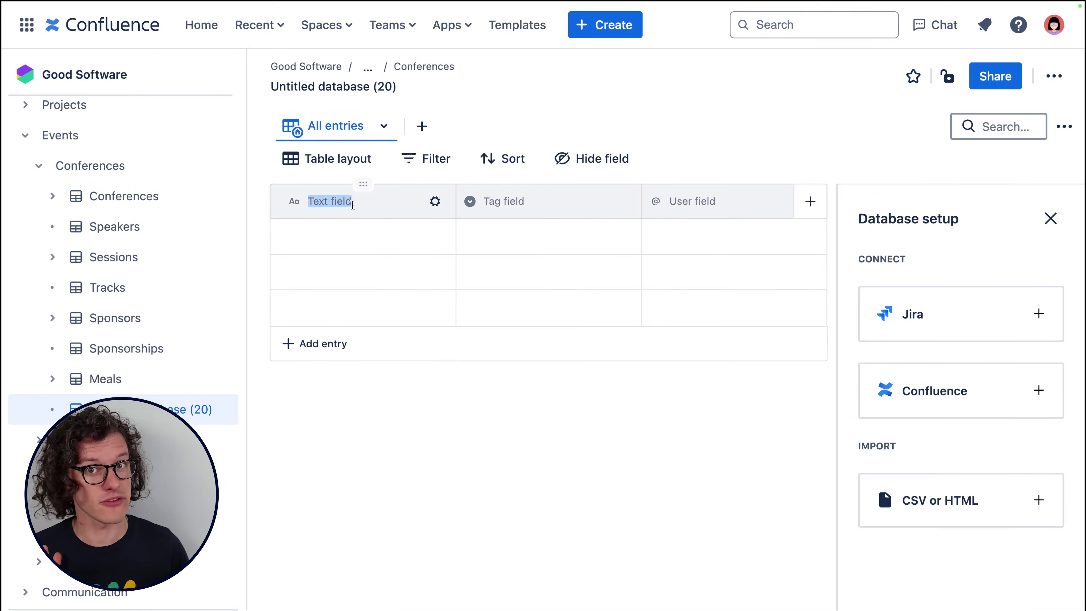
{"action": "type", "text": "Attendee"}
{"action": "key", "text": "Return"}
{"action": "left_click_drag", "start_coordinate": [483, 201], "coordinate": [525, 204]}
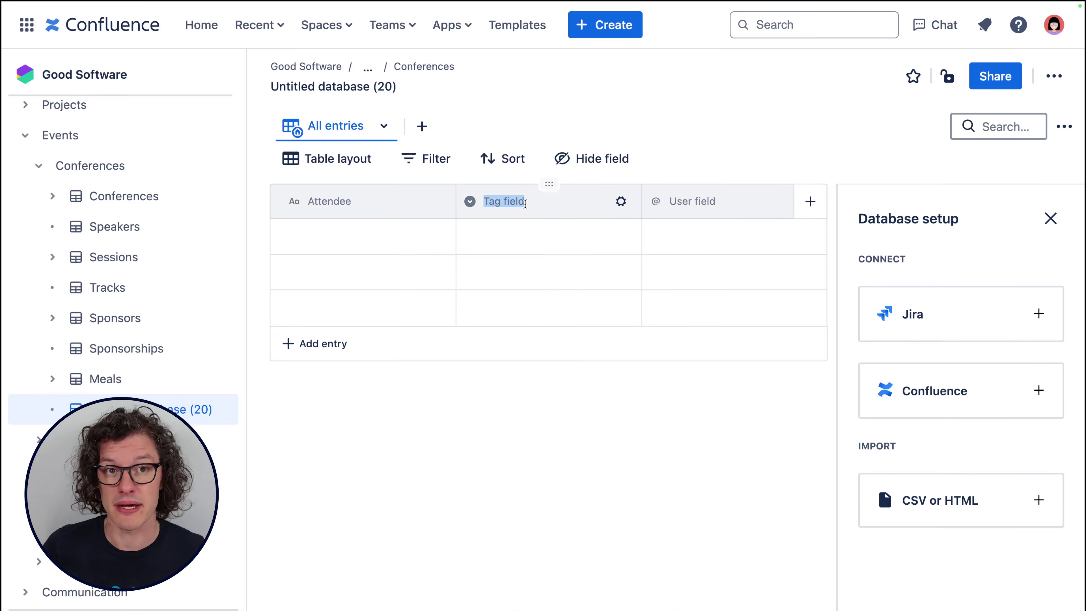
{"action": "type", "text": "Preference"}
{"action": "key", "text": "Return"}
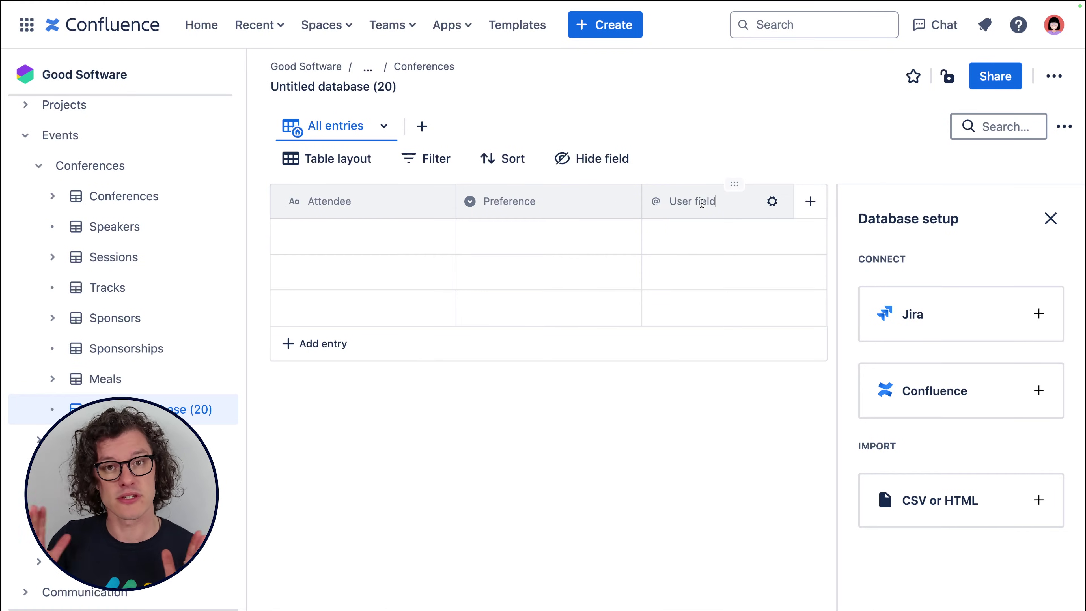
Step: Rename the user field Conference and change its field type to Text
{"action": "left_click_drag", "start_coordinate": [720, 202], "coordinate": [665, 202]}
{"action": "type", "text": "Conference"}
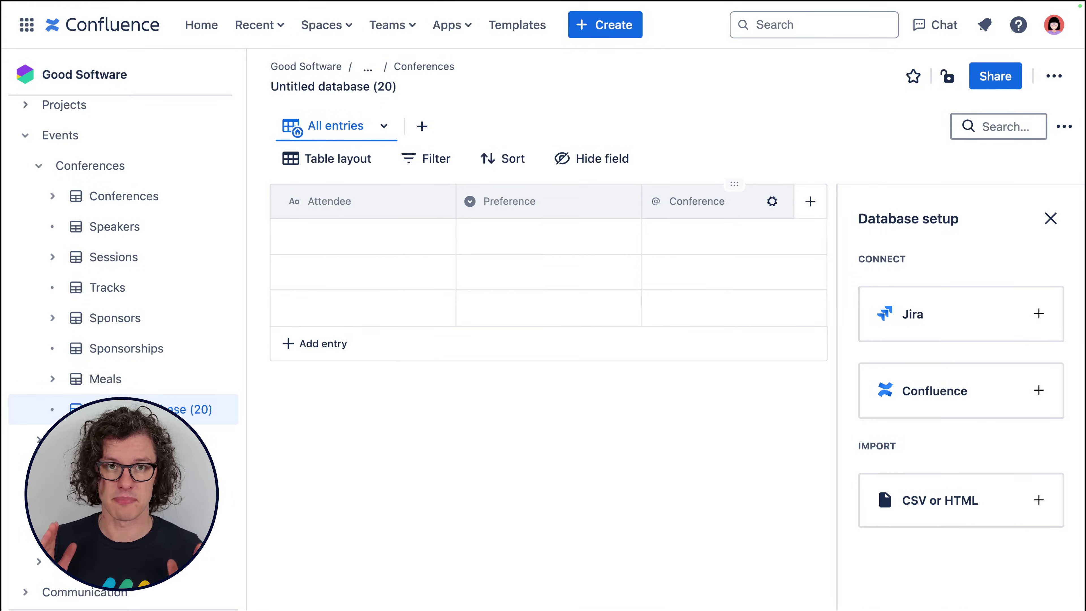
{"action": "left_click", "coordinate": [772, 201]}
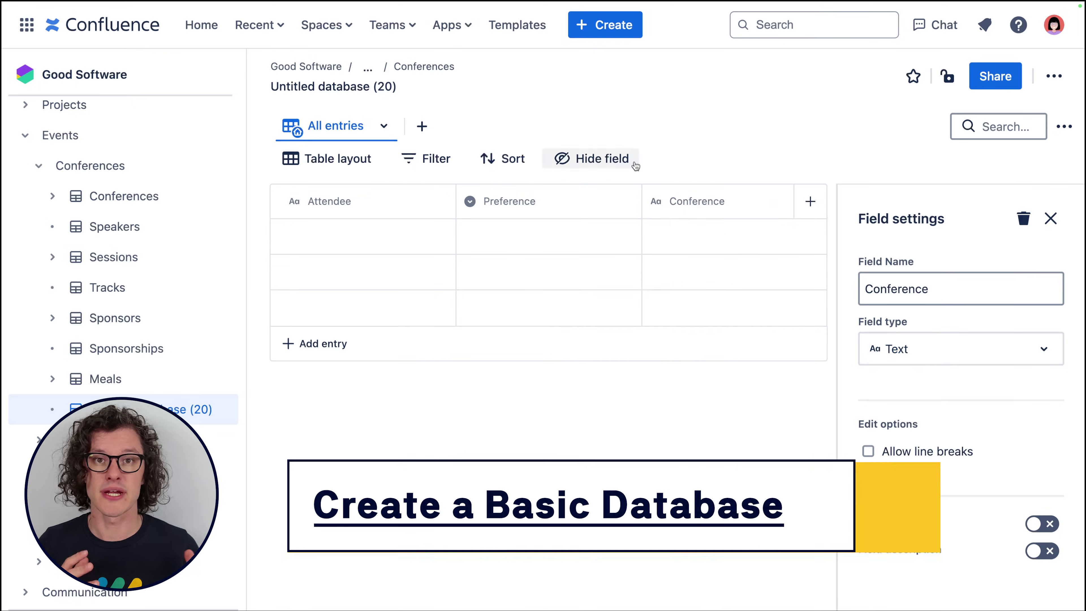
Step: Add Vegan and Vegetarian as selectable items of the Preference field, with the spelling corrected
{"action": "left_click", "coordinate": [620, 201]}
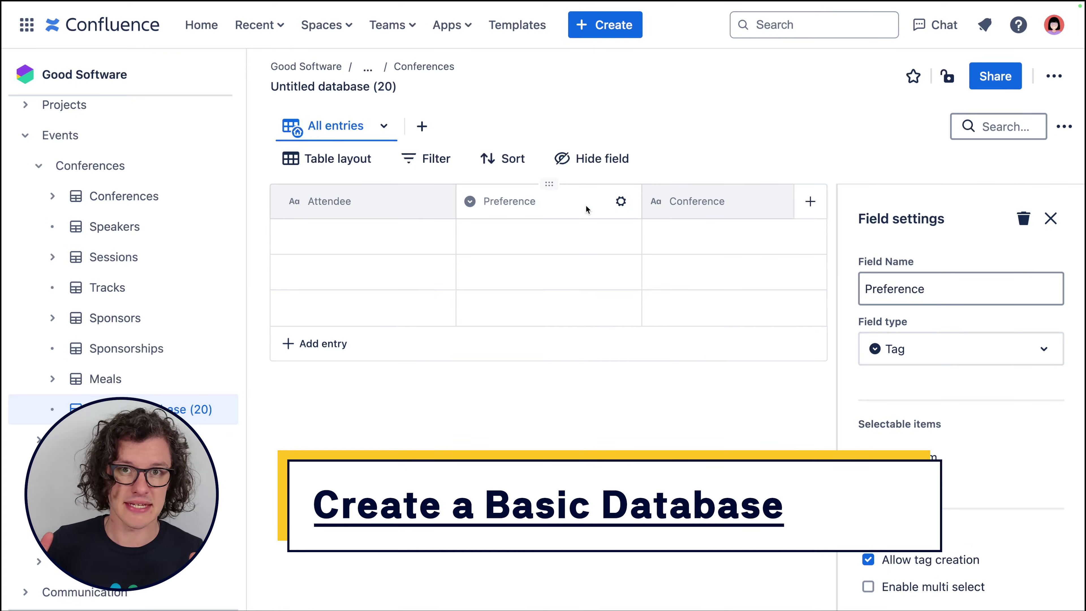
{"action": "scroll", "coordinate": [923, 355], "scroll_direction": "down", "scroll_amount": 3}
{"action": "left_click", "coordinate": [915, 356]}
{"action": "type", "text": "Vegan"}
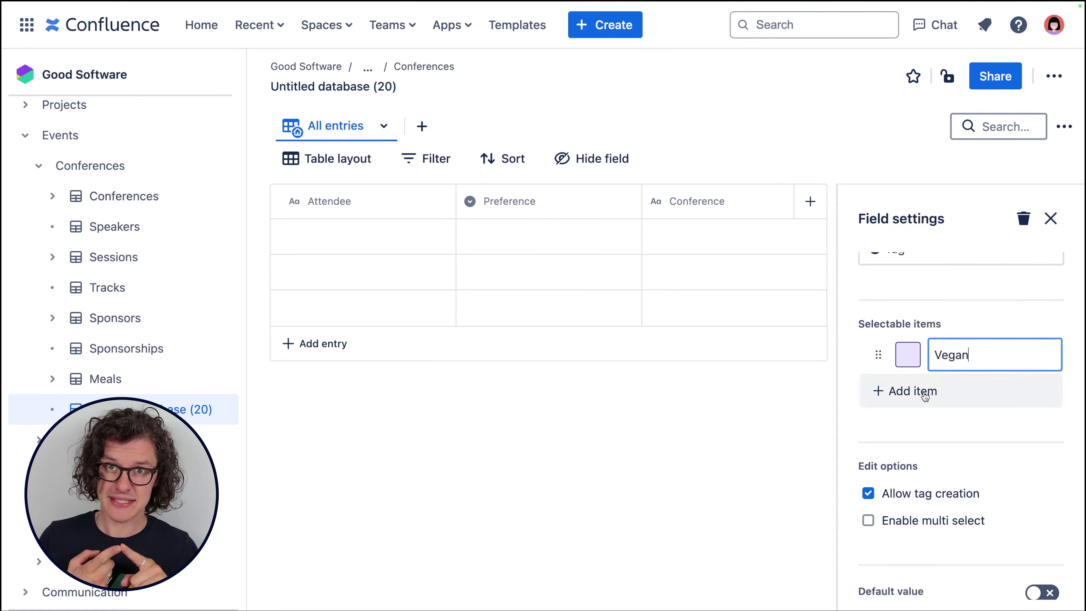
{"action": "left_click", "coordinate": [924, 395]}
{"action": "type", "text": "Vegitarian"}
{"action": "right_click", "coordinate": [966, 392]}
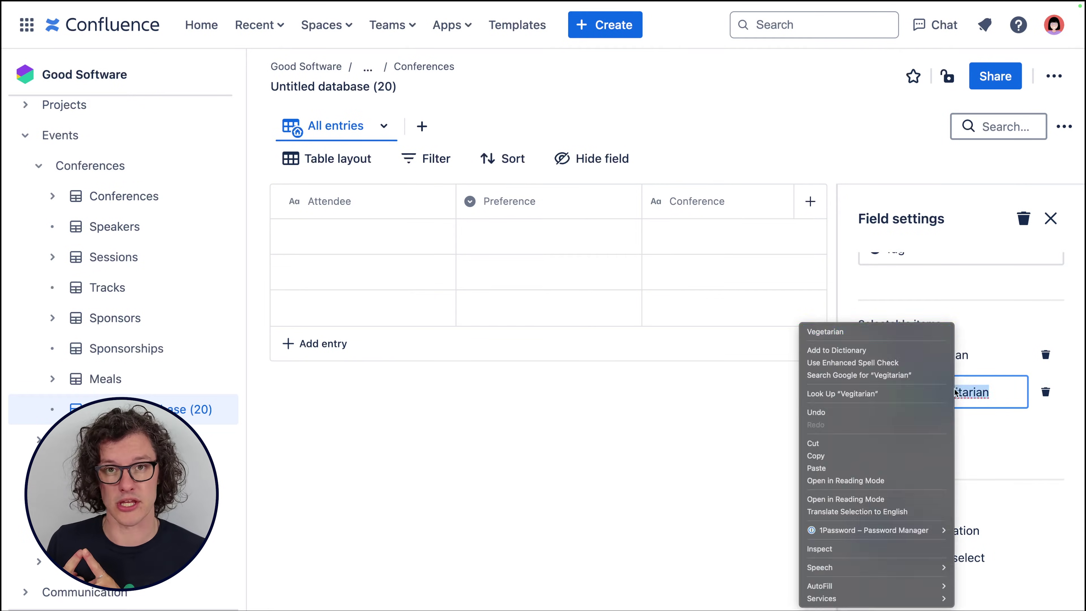
{"action": "left_click", "coordinate": [814, 332]}
Step: Add Kosher, Gluten Free and Halal to the Preference field's selectable items and close the database setup
{"action": "key", "text": "Return"}
{"action": "type", "text": "Kosher"}
{"action": "key", "text": "Return"}
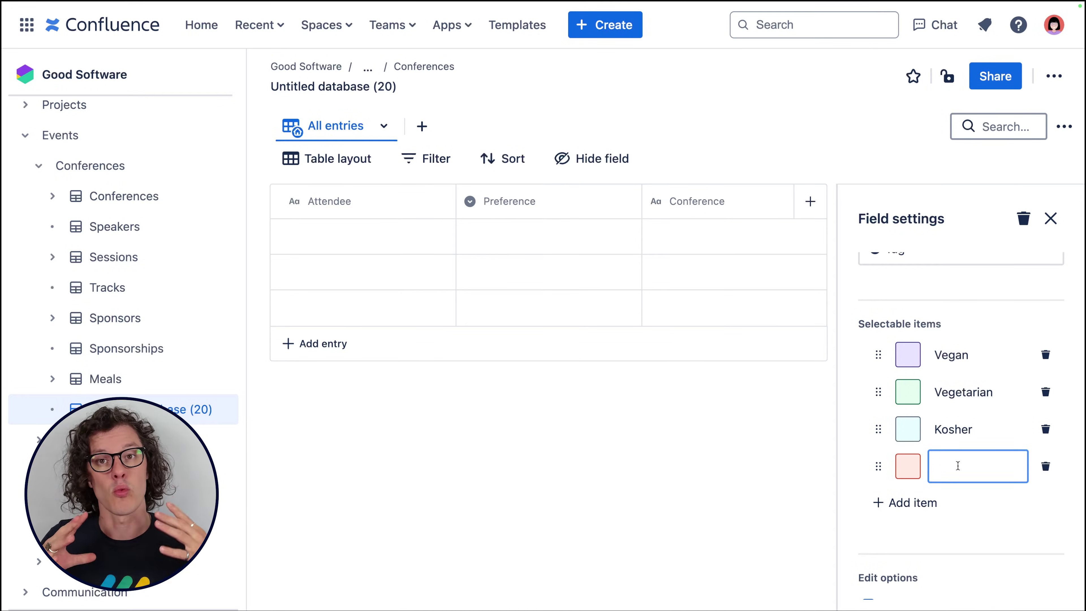
{"action": "left_click", "coordinate": [962, 502]}
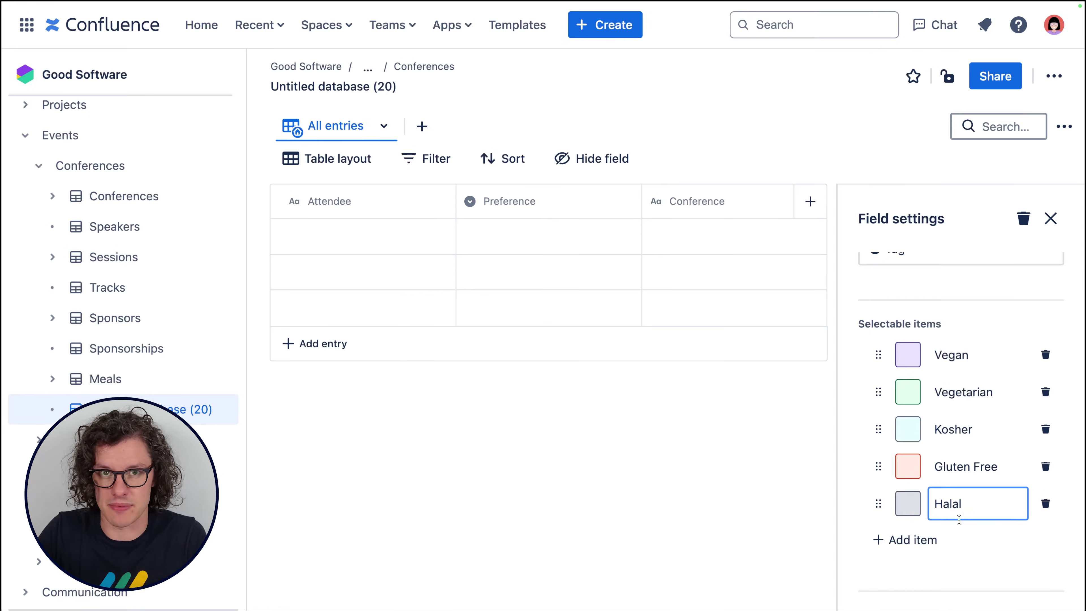
{"action": "scroll", "coordinate": [957, 296], "scroll_direction": "up", "scroll_amount": 2}
{"action": "left_click", "coordinate": [1050, 218]}
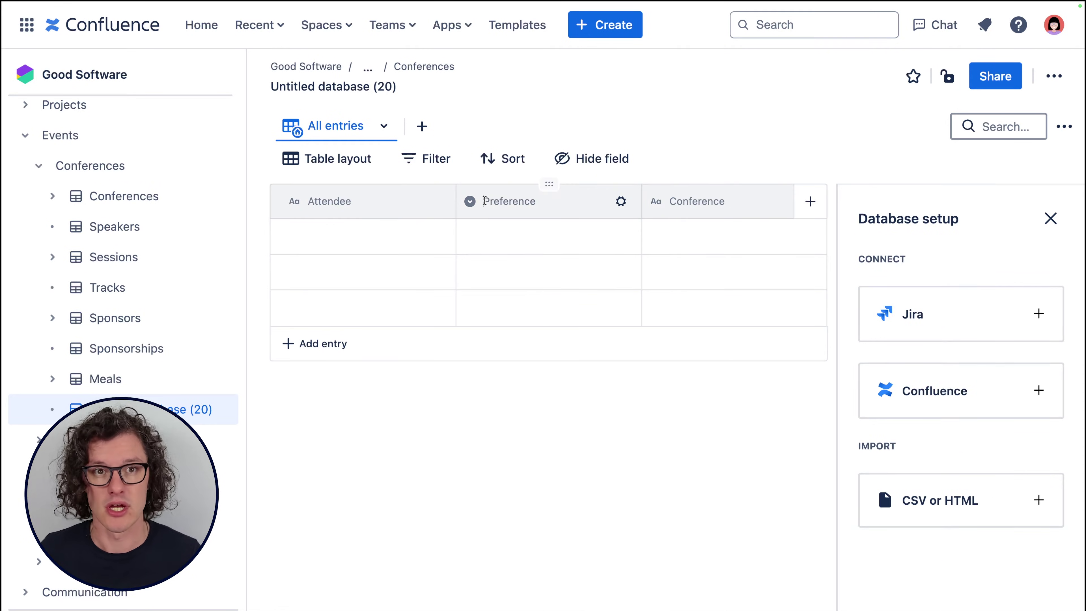
{"action": "left_click", "coordinate": [1050, 218]}
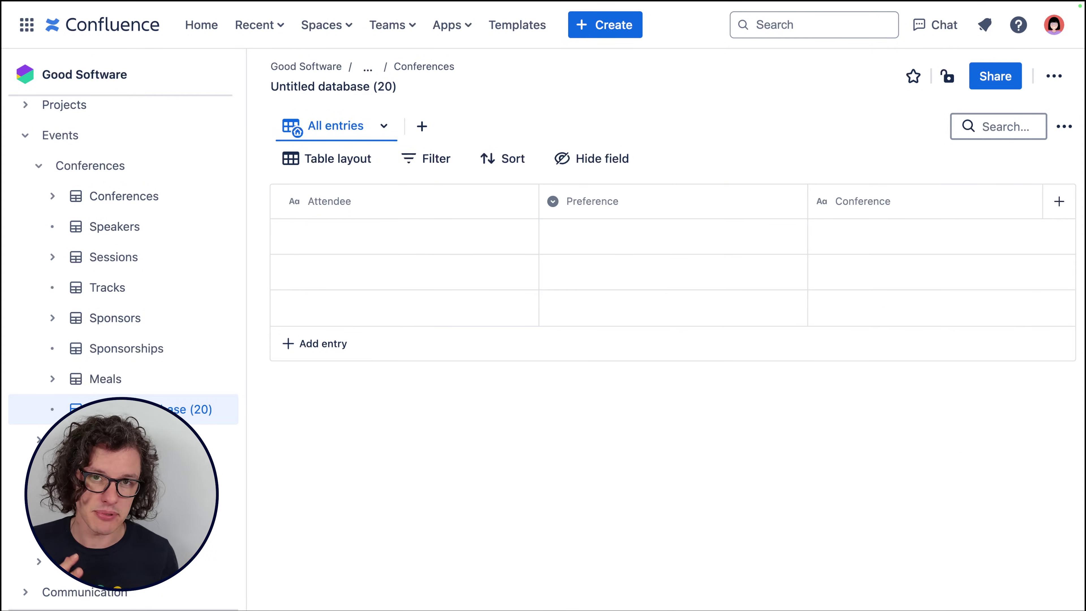
Step: Fill in the first entry with an attendee's name, the Vegetarian preference and the conference GoodCon '24
{"action": "left_click", "coordinate": [344, 234]}
{"action": "type", "text": "Aziza"}
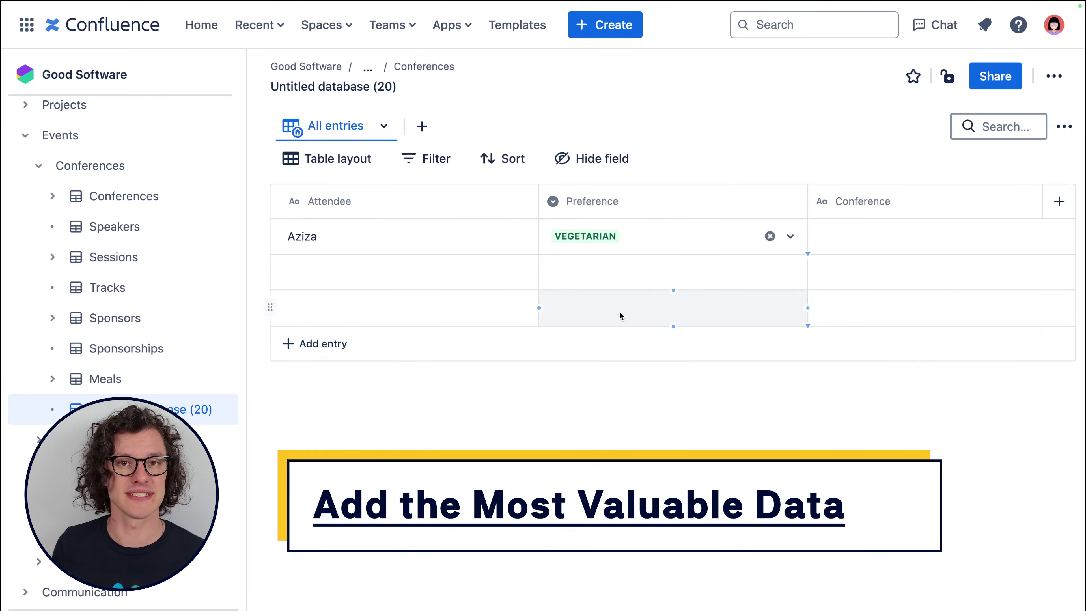
{"action": "left_click", "coordinate": [846, 237]}
{"action": "type", "text": "GoodCon '24"}
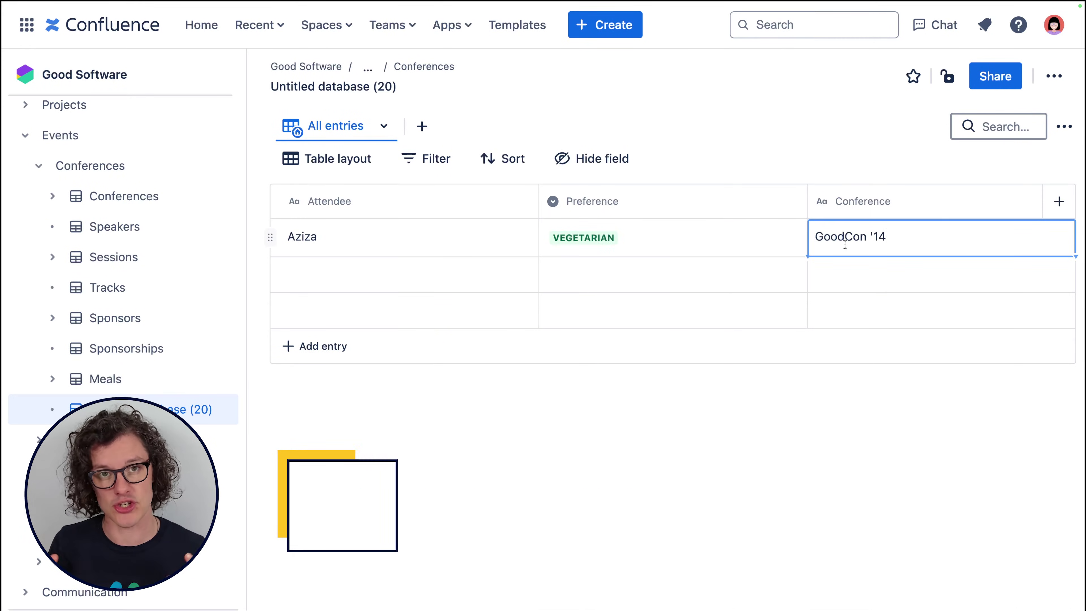
Step: Fill in the second entry with an attendee's name, the conference GoodCon '24 and the Gluten Free preference
{"action": "left_click", "coordinate": [325, 274]}
{"action": "type", "text": "Erika"}
{"action": "left_click", "coordinate": [886, 274]}
{"action": "type", "text": "GoodCon '24"}
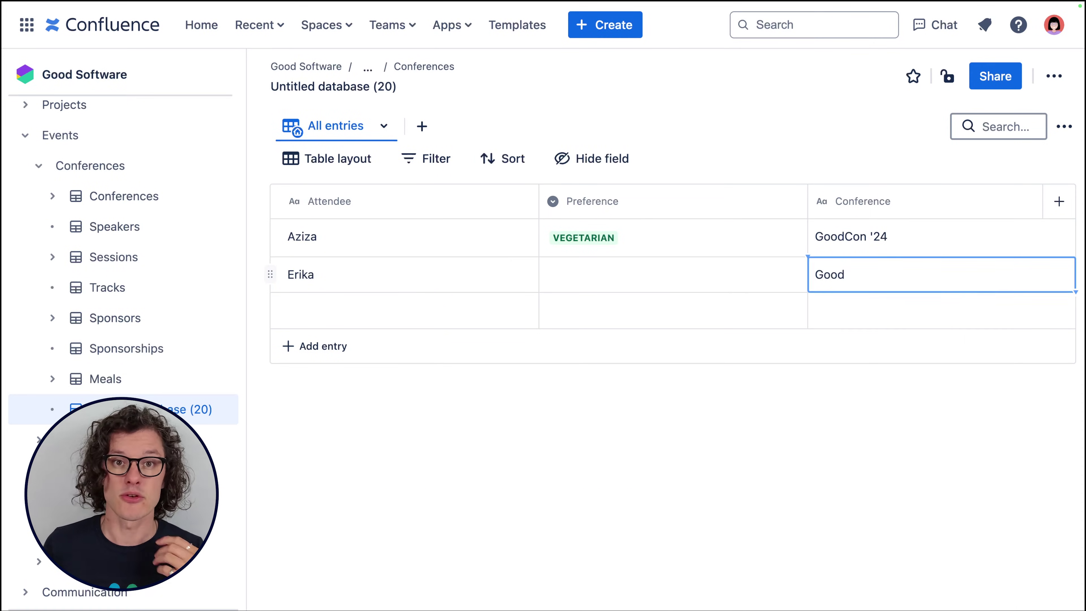
{"action": "left_click", "coordinate": [667, 274]}
{"action": "left_click", "coordinate": [585, 410]}
Step: Fill in the third entry with an attendee's name, the Kosher preference and the conference GoodCon '24
{"action": "left_click", "coordinate": [433, 316]}
{"action": "type", "text": "Pablo"}
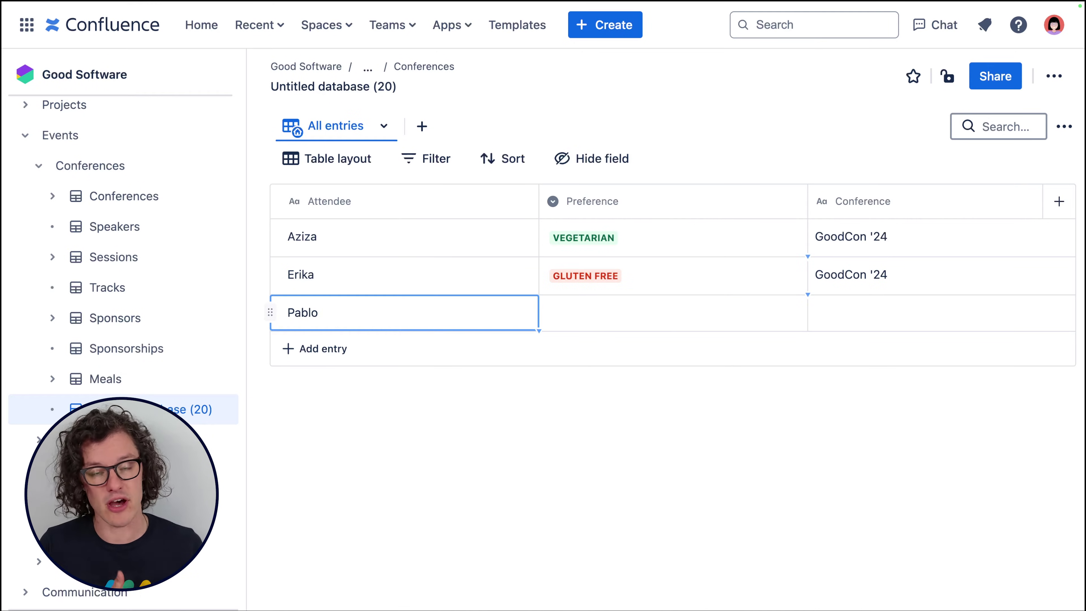
{"action": "left_click", "coordinate": [667, 312]}
{"action": "left_click", "coordinate": [575, 417]}
{"action": "left_click", "coordinate": [862, 303]}
{"action": "type", "text": "GoodCon '24"}
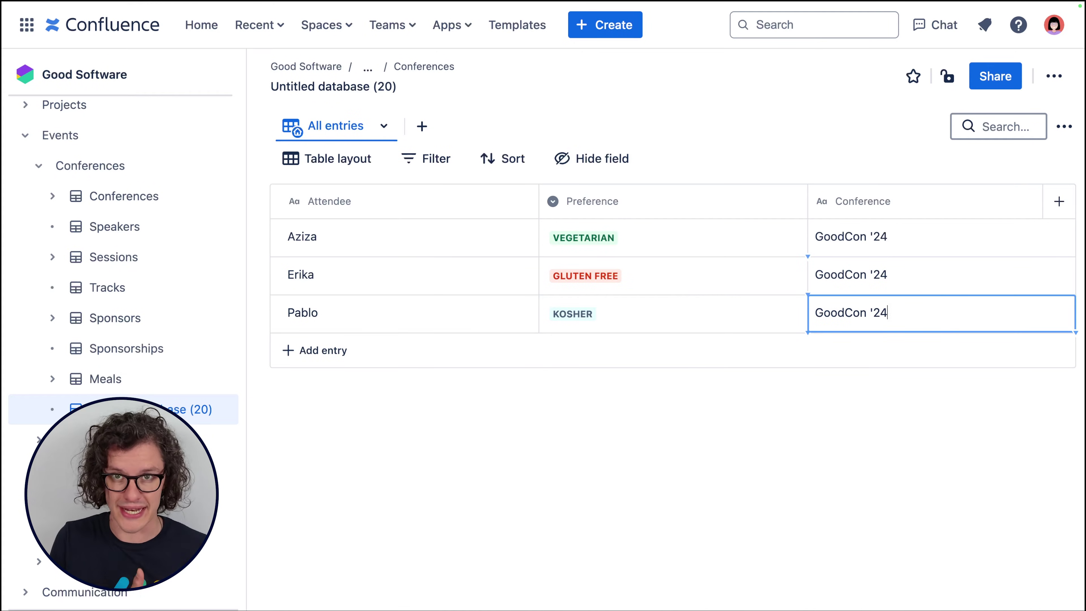
Step: Add a fourth entry with an attendee's name, the Vegetarian preference and the conference GoodCon '24, correcting its spelling
{"action": "left_click", "coordinate": [314, 350]}
{"action": "type", "text": "Maggie"}
{"action": "left_click", "coordinate": [667, 350]}
{"action": "left_click", "coordinate": [584, 424]}
{"action": "left_click", "coordinate": [863, 351]}
{"action": "type", "text": "Cood"}
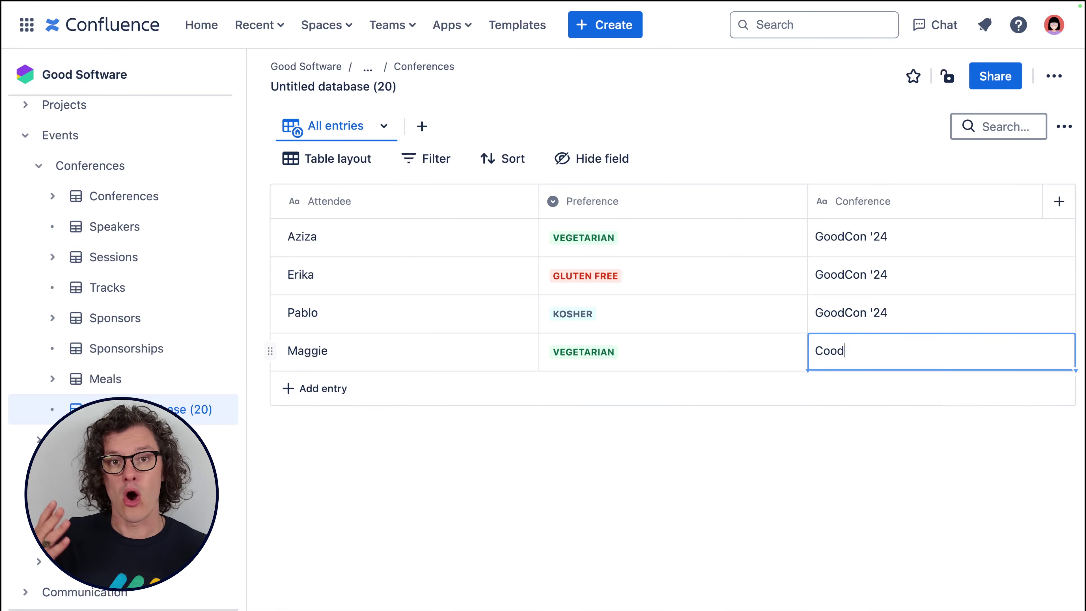
{"action": "type", "text": "Con '24"}
{"action": "key", "text": "Home"}
{"action": "key", "text": "Delete"}
{"action": "type", "text": "g"}
Step: Add a fifth entry with an attendee's name, the Halal preference and the conference GoodCon '24
{"action": "left_click", "coordinate": [314, 388]}
{"action": "type", "text": "Conrad"}
{"action": "left_click", "coordinate": [666, 388]}
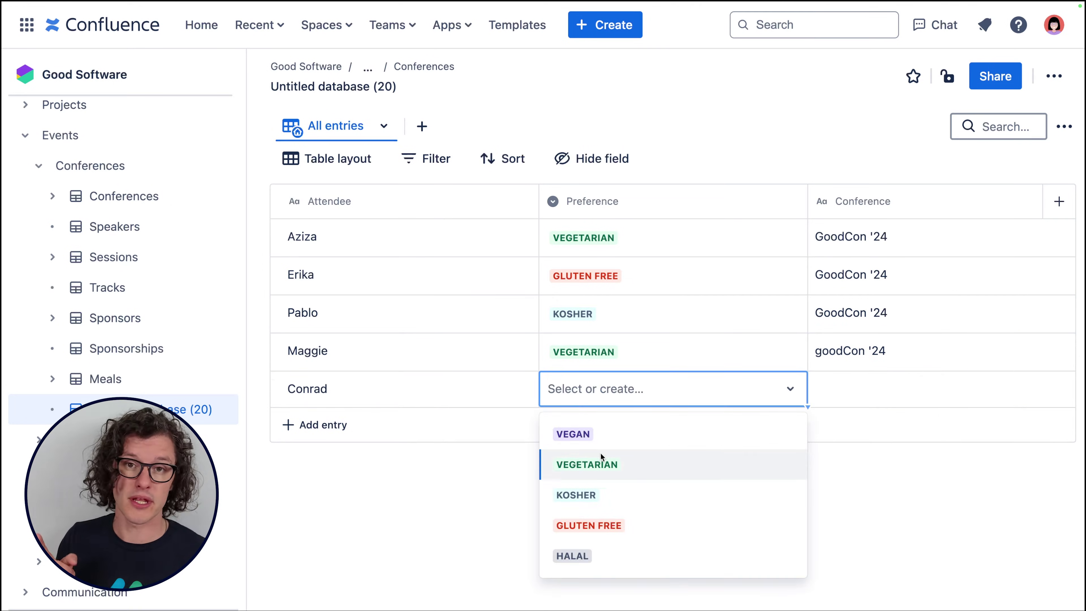
{"action": "left_click", "coordinate": [572, 555]}
{"action": "left_click", "coordinate": [862, 388]}
{"action": "type", "text": "GoodCon"}
{"action": "key", "text": "BackSpace"}
{"action": "type", "text": "4"}
Step: Add a sixth entry with an attendee's name, the Vegetarian preference and the conference GoodCon '24
{"action": "left_click", "coordinate": [315, 426]}
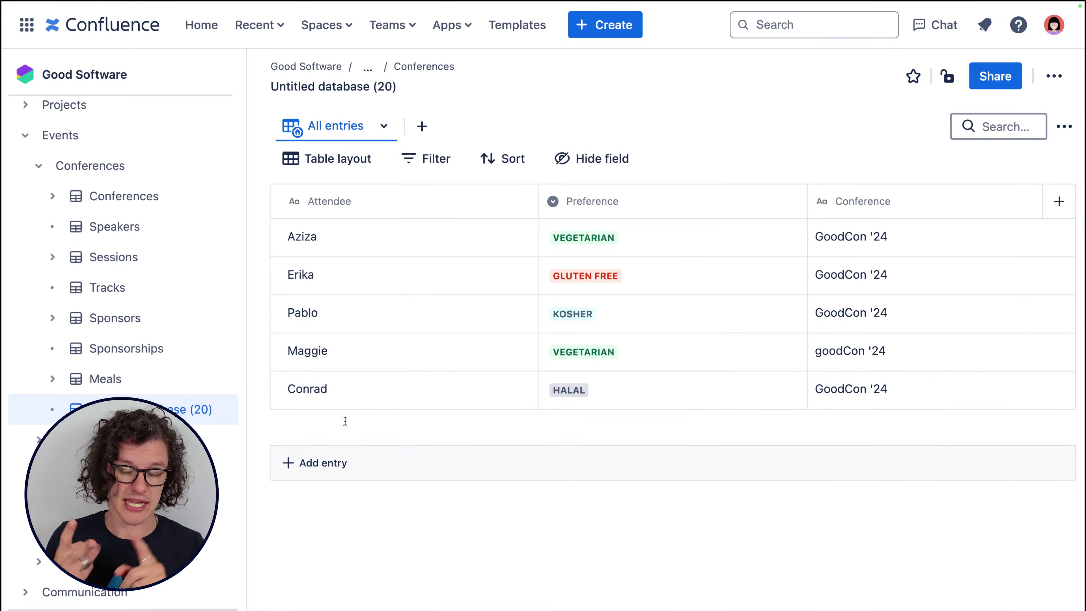
{"action": "type", "text": "Devi"}
{"action": "left_click", "coordinate": [666, 426]}
{"action": "left_click", "coordinate": [583, 500]}
{"action": "left_click", "coordinate": [855, 427]}
{"action": "type", "text": "GoodCon '24"}
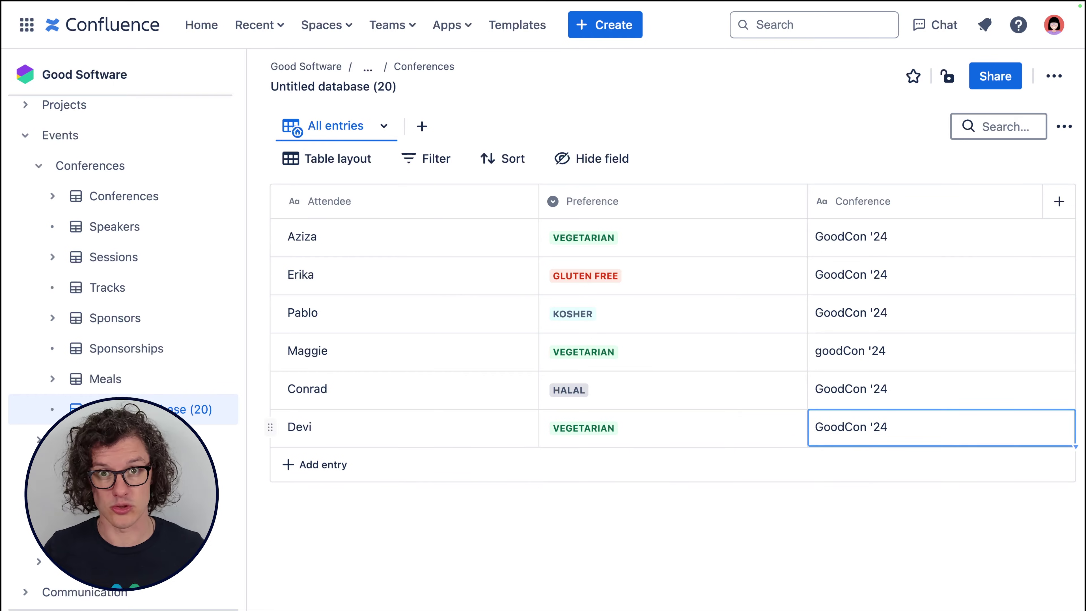
{"action": "key", "text": "Return"}
Step: Add a seventh entry with an attendee's name, the Gluten Free preference and the conference GoodCon '24
{"action": "left_click", "coordinate": [315, 464]}
{"action": "type", "text": "Uus"}
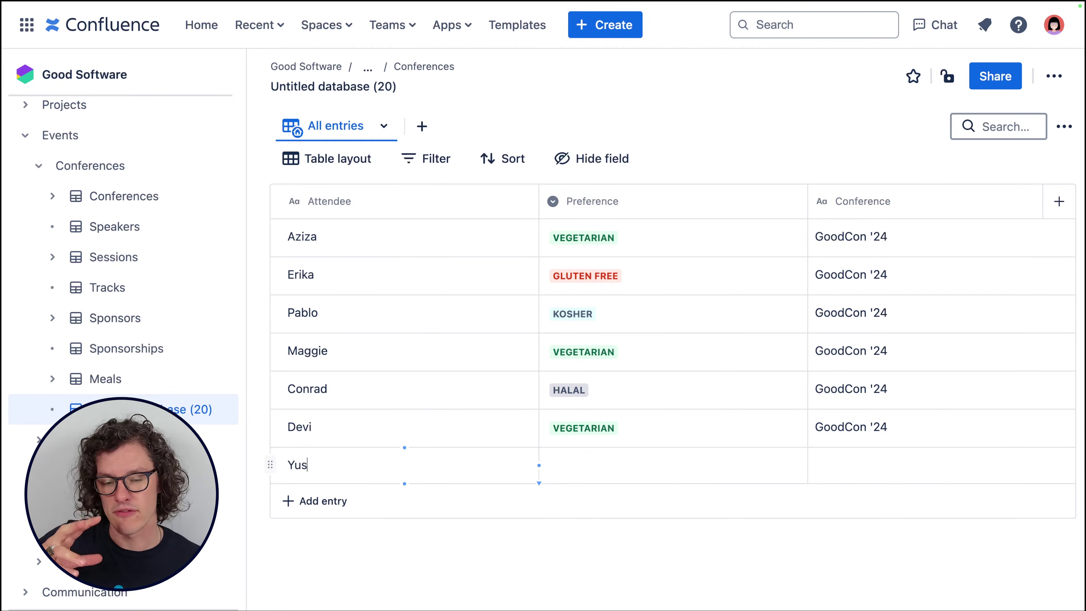
{"action": "type", "text": "if"}
{"action": "left_click", "coordinate": [666, 464]}
{"action": "left_click", "coordinate": [581, 555]}
{"action": "left_click", "coordinate": [851, 464]}
{"action": "type", "text": "GoodCon '"}
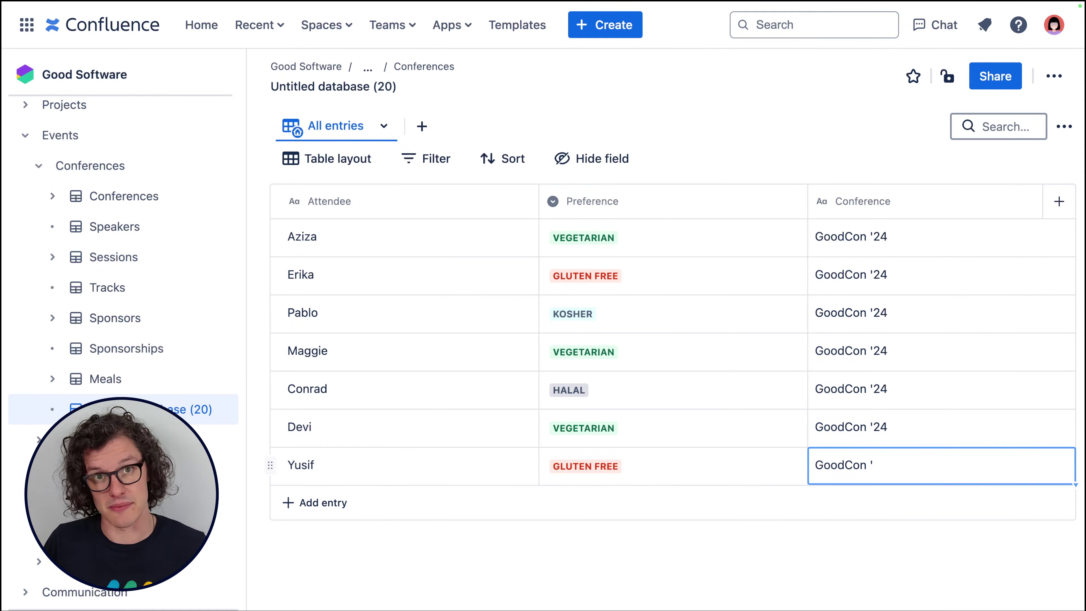
{"action": "type", "text": "24"}
{"action": "key", "text": "Return"}
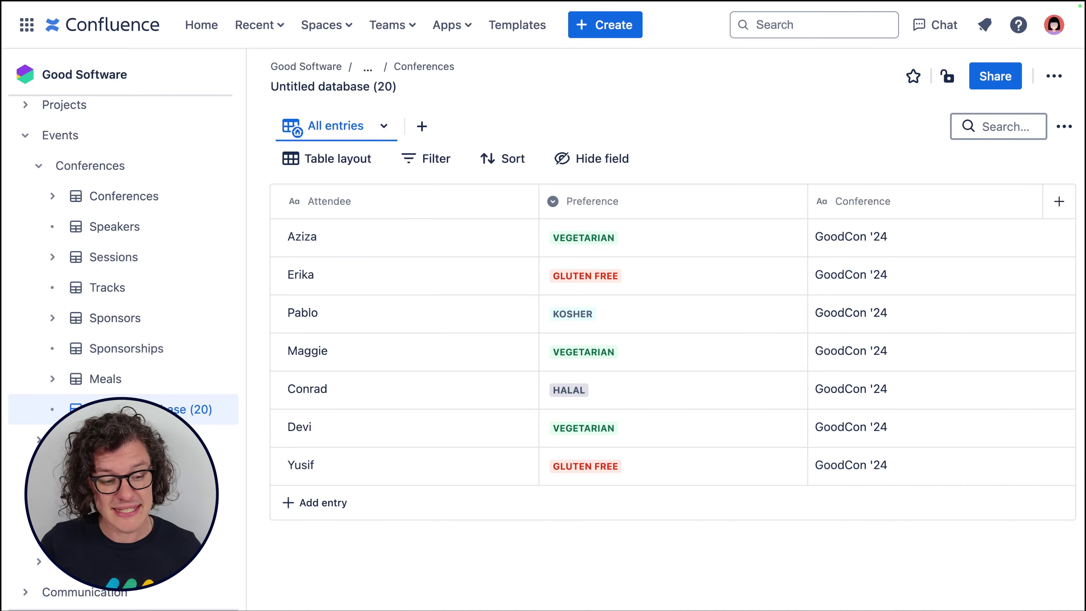
Step: Rename the untitled database as Dietary Preferences
{"action": "left_click", "coordinate": [352, 87]}
{"action": "type", "text": "Dietary Preferences"}
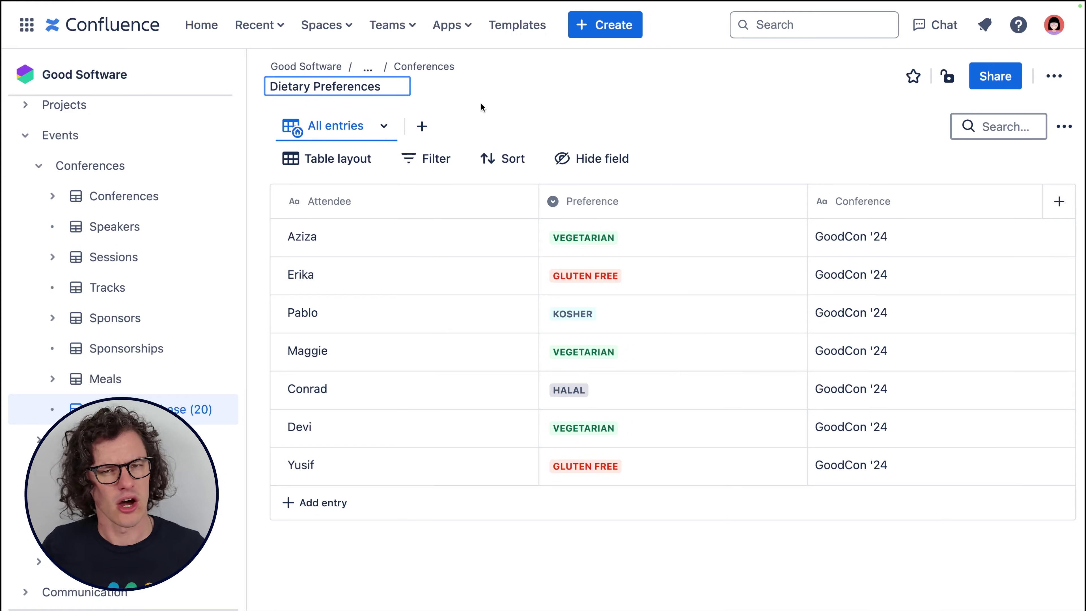
{"action": "key", "text": "Return"}
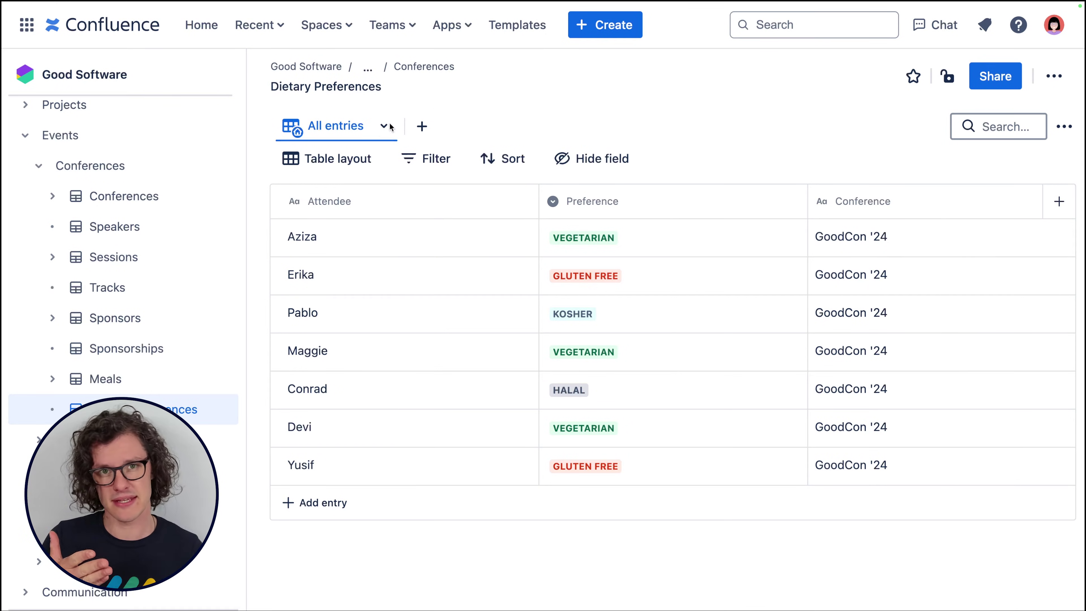
{"action": "mouse_move", "coordinate": [205, 403]}
{"action": "mouse_move", "coordinate": [171, 409]}
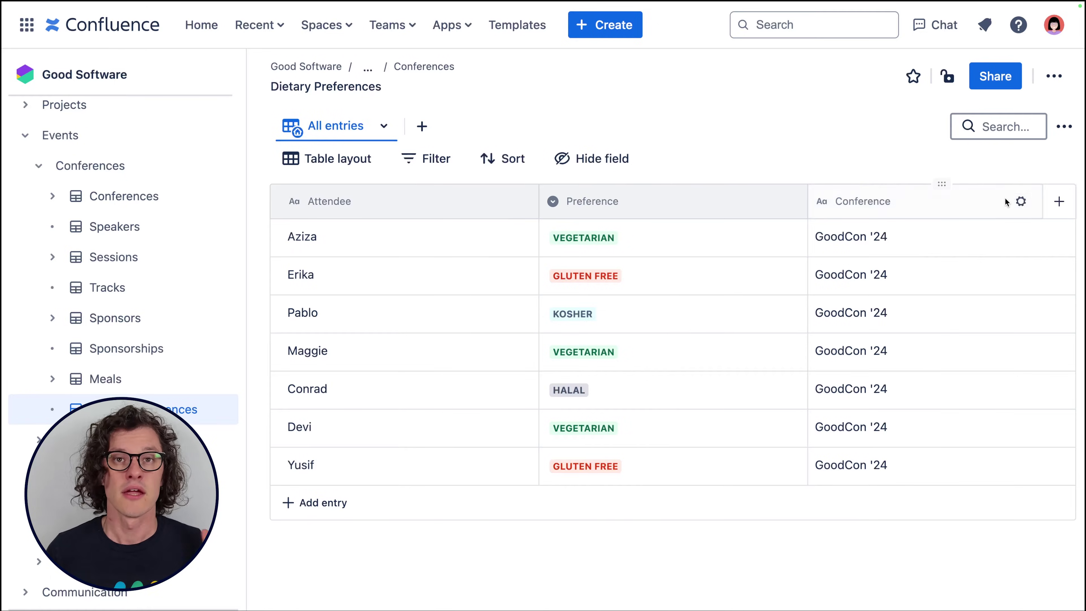
Step: Change the Conference field's type from Text to Entry link and accept the possible loss of its values
{"action": "left_click", "coordinate": [1016, 201]}
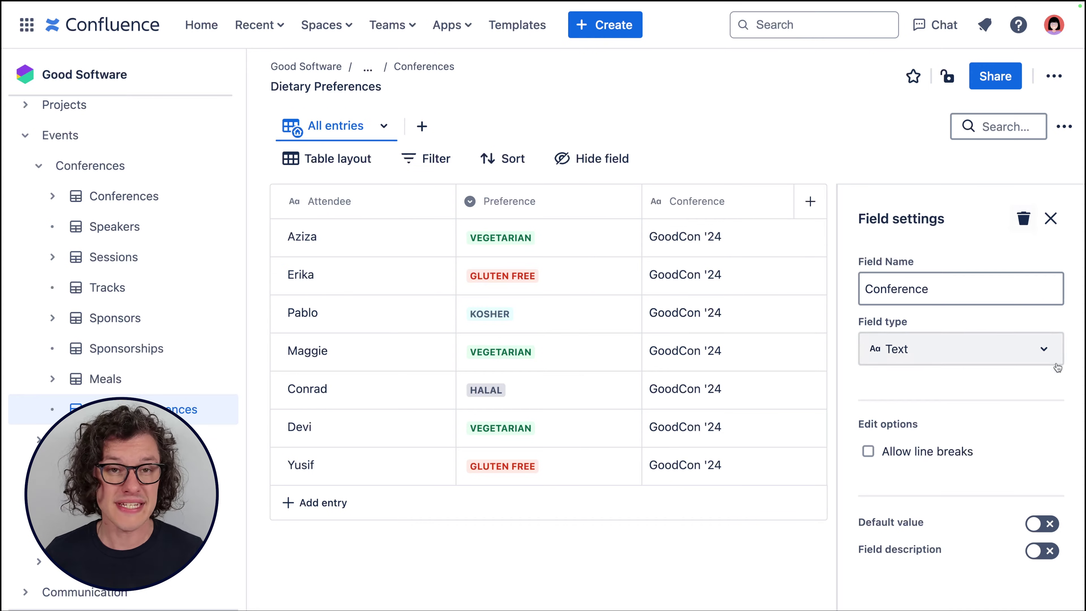
{"action": "left_click", "coordinate": [994, 365]}
{"action": "scroll", "coordinate": [749, 457], "scroll_direction": "down", "scroll_amount": 5}
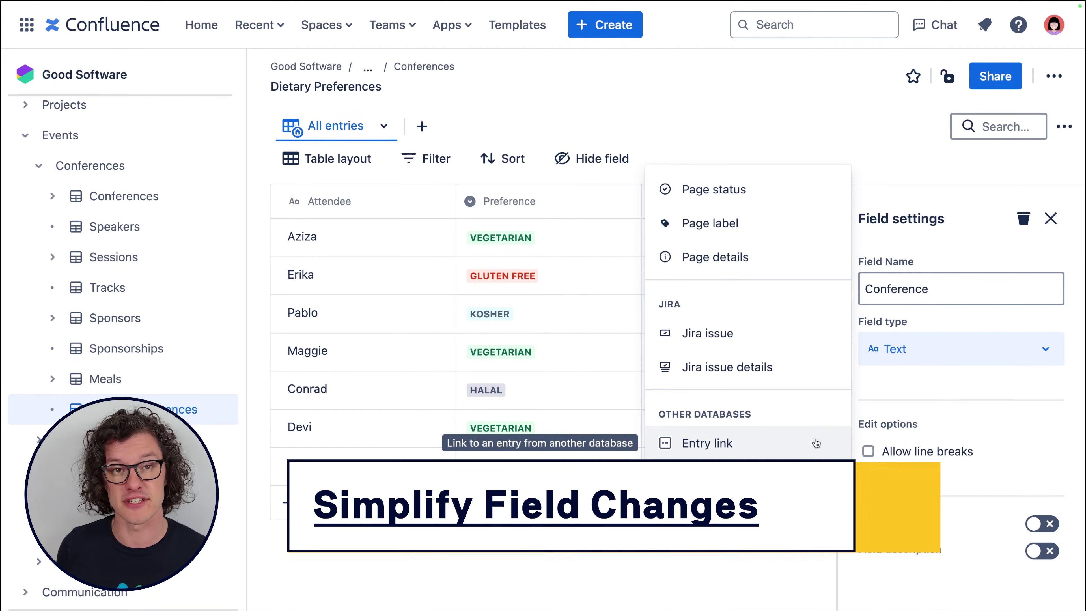
{"action": "left_click", "coordinate": [808, 445]}
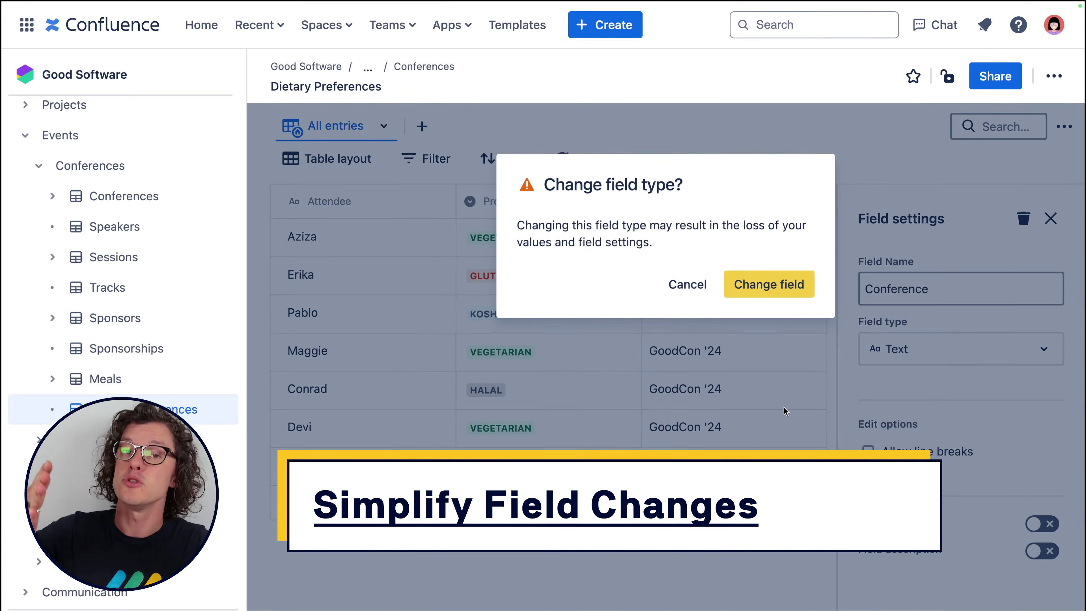
{"action": "left_click", "coordinate": [787, 287]}
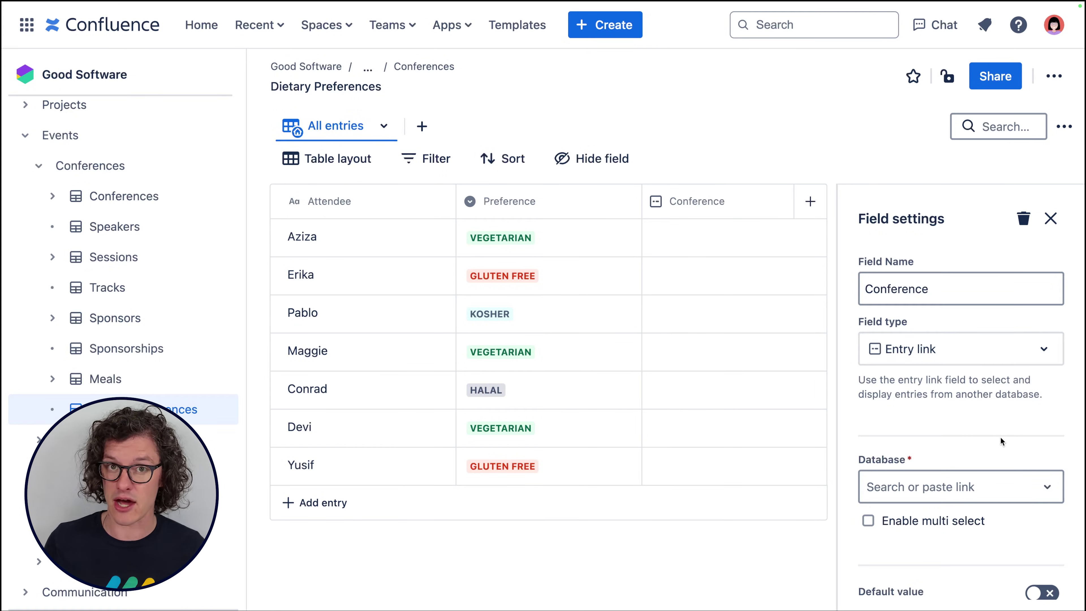
Step: Link the Conference field to the Conferences database with multi select enabled and close the field settings
{"action": "left_click", "coordinate": [1014, 490]}
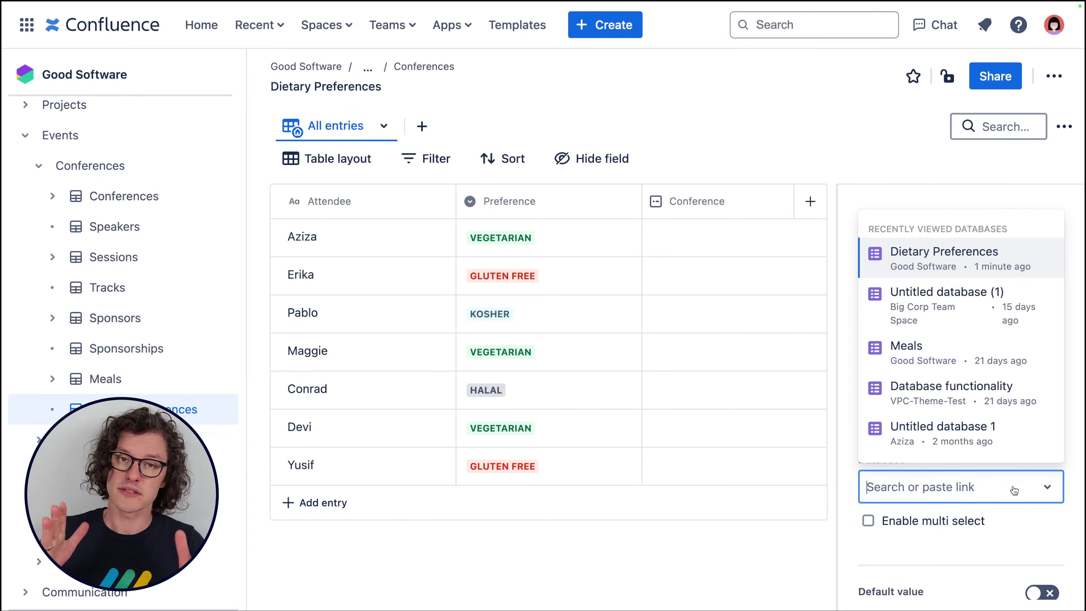
{"action": "type", "text": "conf"}
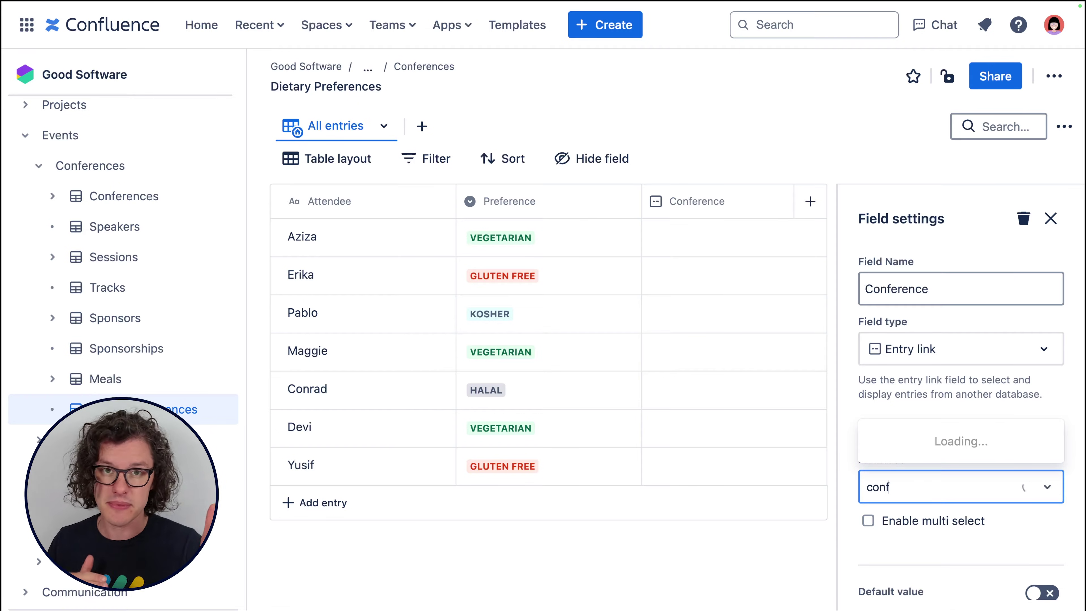
{"action": "left_click", "coordinate": [998, 437]}
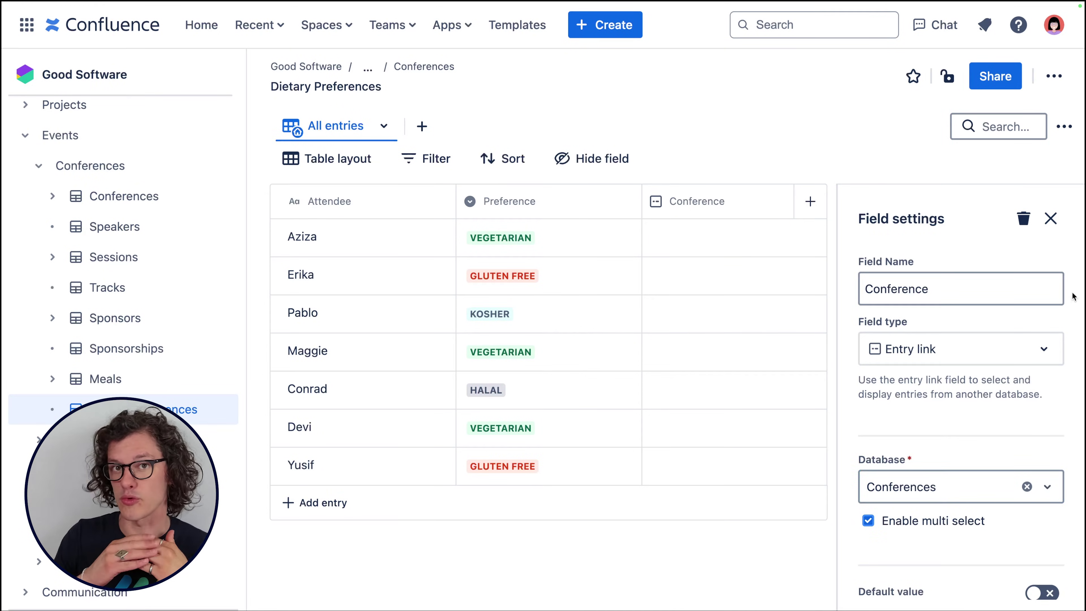
{"action": "left_click", "coordinate": [1050, 218]}
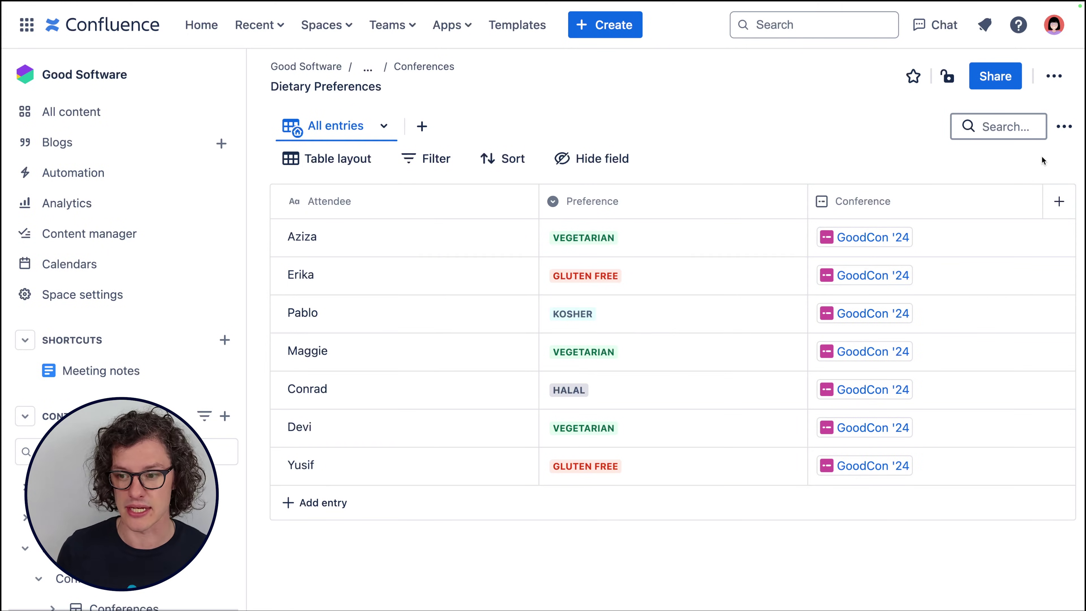
Step: Turn on Lock structure for the Dietary Preferences database
{"action": "left_click", "coordinate": [1065, 127]}
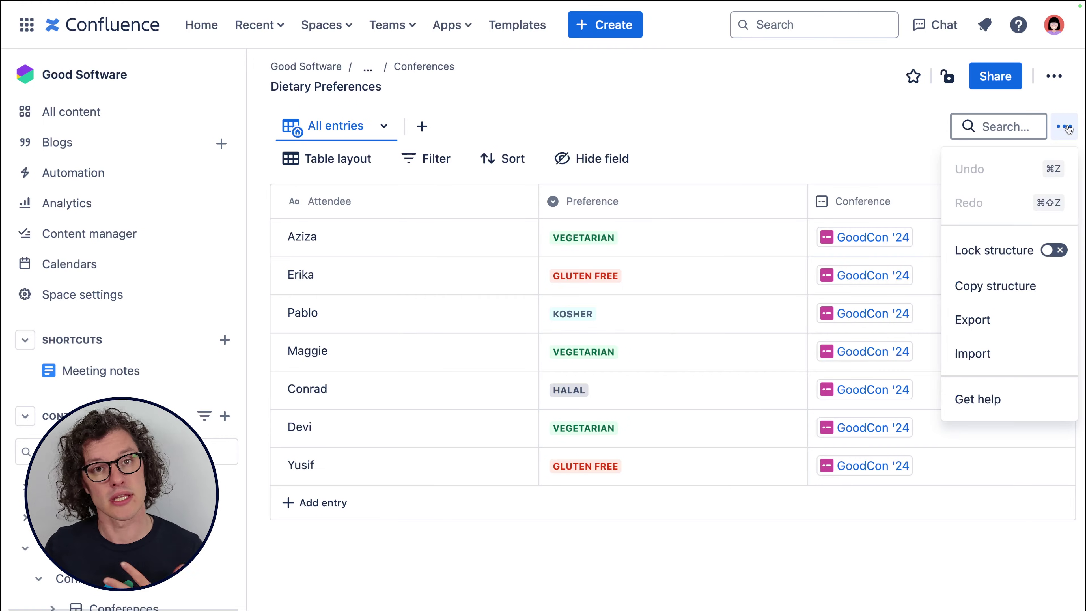
{"action": "left_click", "coordinate": [1048, 251]}
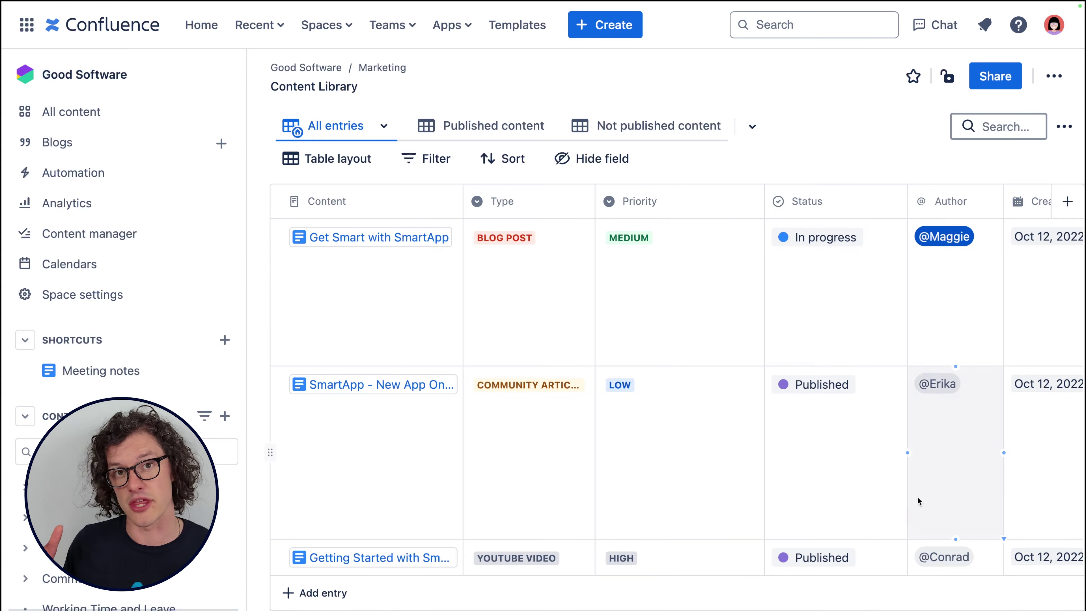
Step: Examine all the fields of the Content Library database, from Content through Cover Image and the linked entries
{"action": "scroll", "coordinate": [918, 592], "scroll_direction": "right", "scroll_amount": 5}
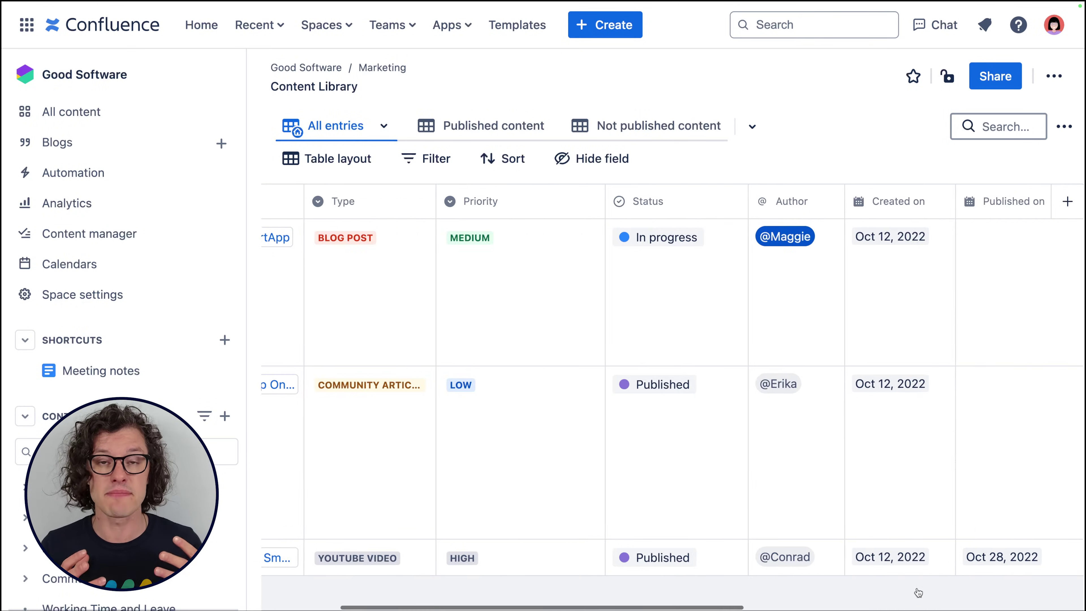
{"action": "scroll", "coordinate": [918, 593], "scroll_direction": "right", "scroll_amount": 8}
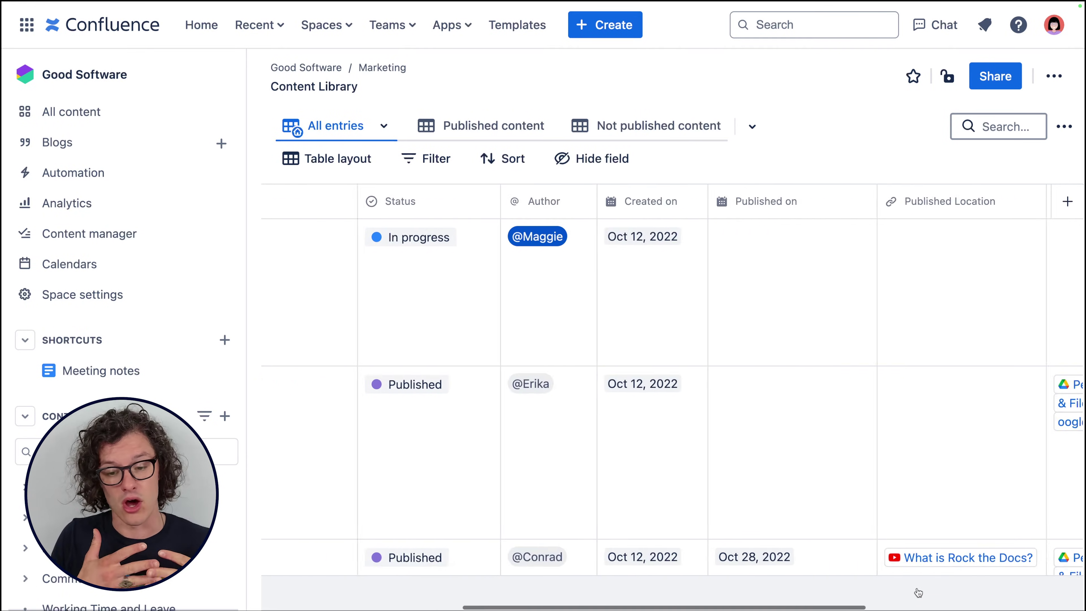
{"action": "scroll", "coordinate": [918, 593], "scroll_direction": "right", "scroll_amount": 5}
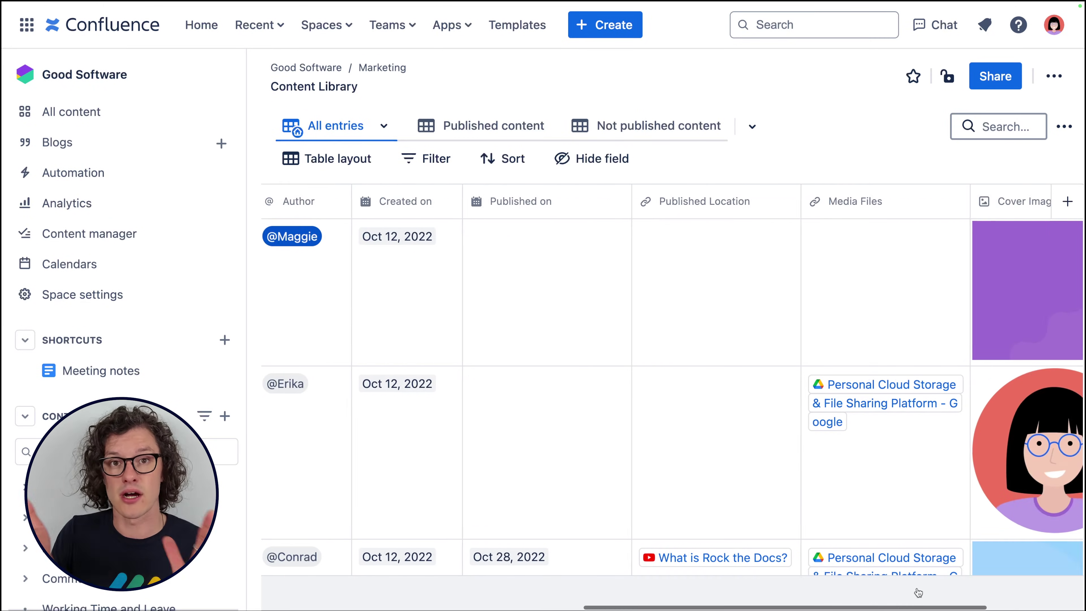
{"action": "scroll", "coordinate": [918, 592], "scroll_direction": "left", "scroll_amount": 15}
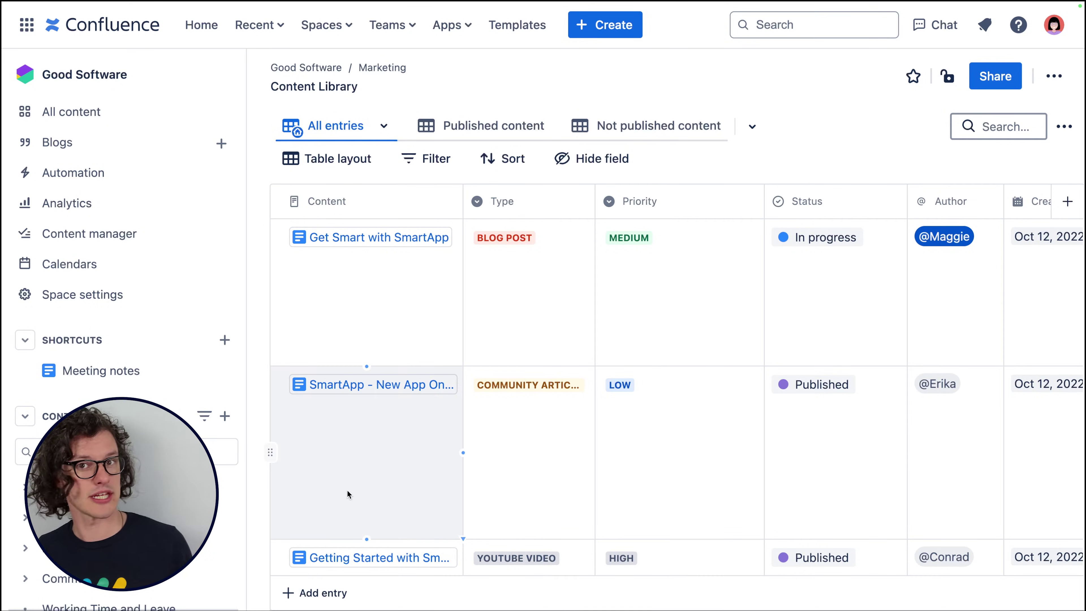
{"action": "scroll", "coordinate": [853, 499], "scroll_direction": "right", "scroll_amount": 5}
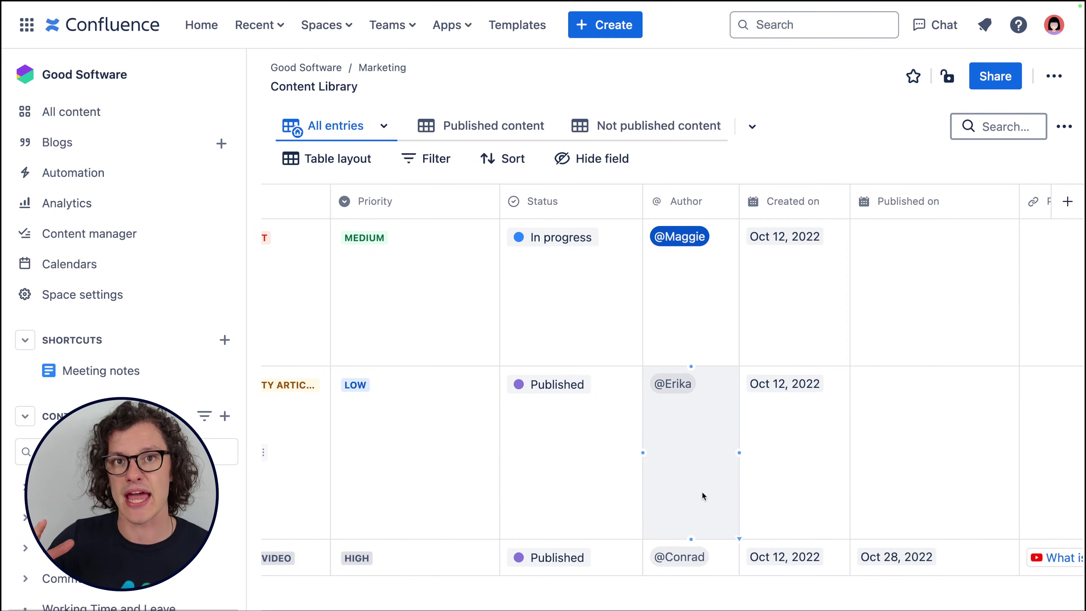
{"action": "scroll", "coordinate": [702, 491], "scroll_direction": "right", "scroll_amount": 10}
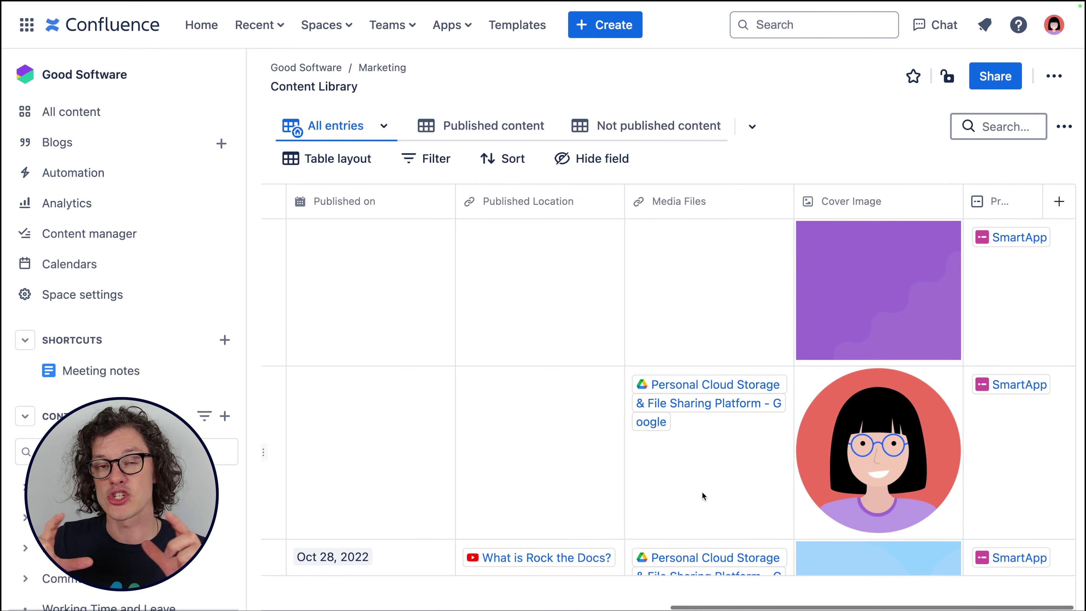
{"action": "scroll", "coordinate": [702, 492], "scroll_direction": "left", "scroll_amount": 15}
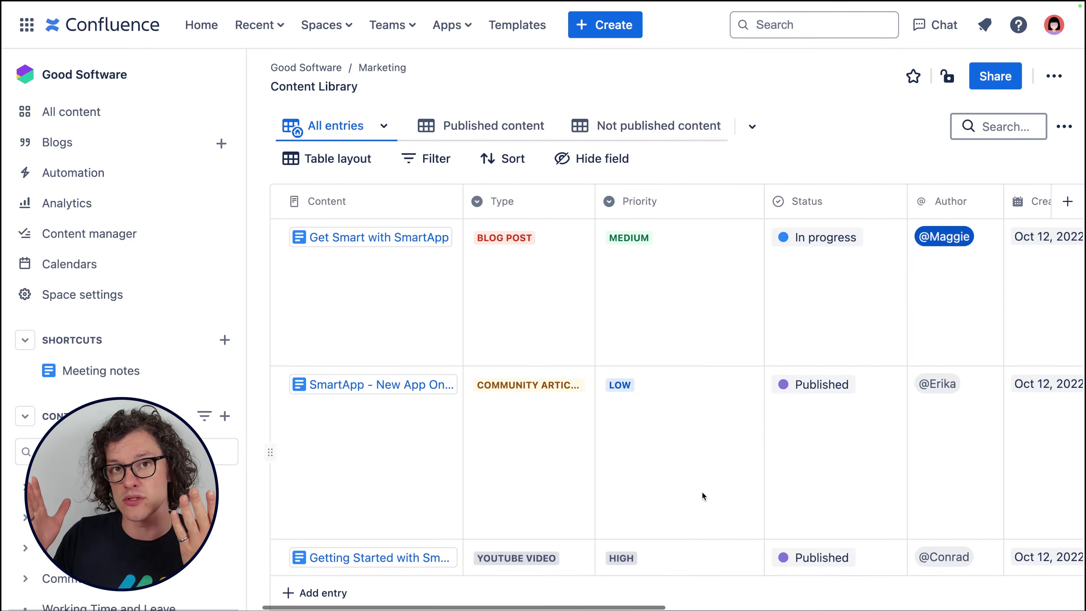
Step: Compare the Content Library's Published content and Not published content views and return to All entries
{"action": "left_click", "coordinate": [480, 126]}
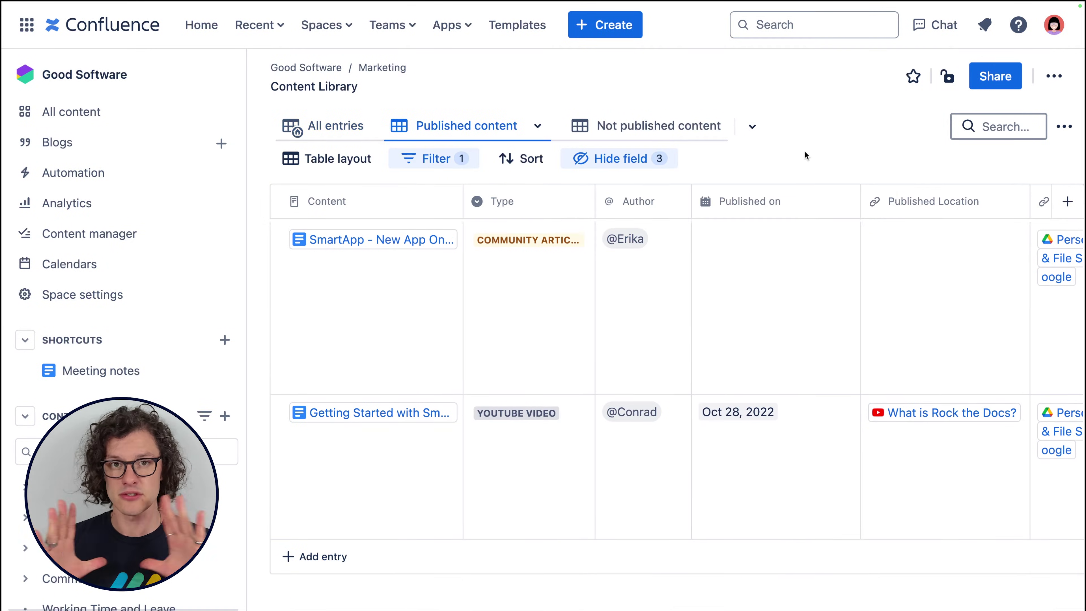
{"action": "left_click", "coordinate": [662, 131]}
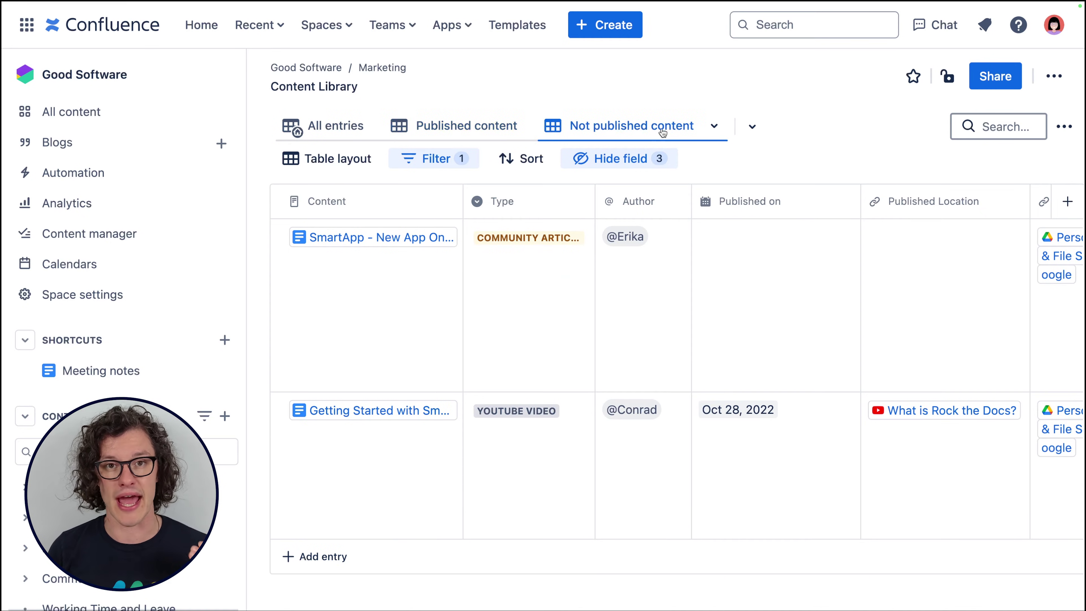
{"action": "left_click", "coordinate": [455, 130]}
{"action": "left_click", "coordinate": [339, 129]}
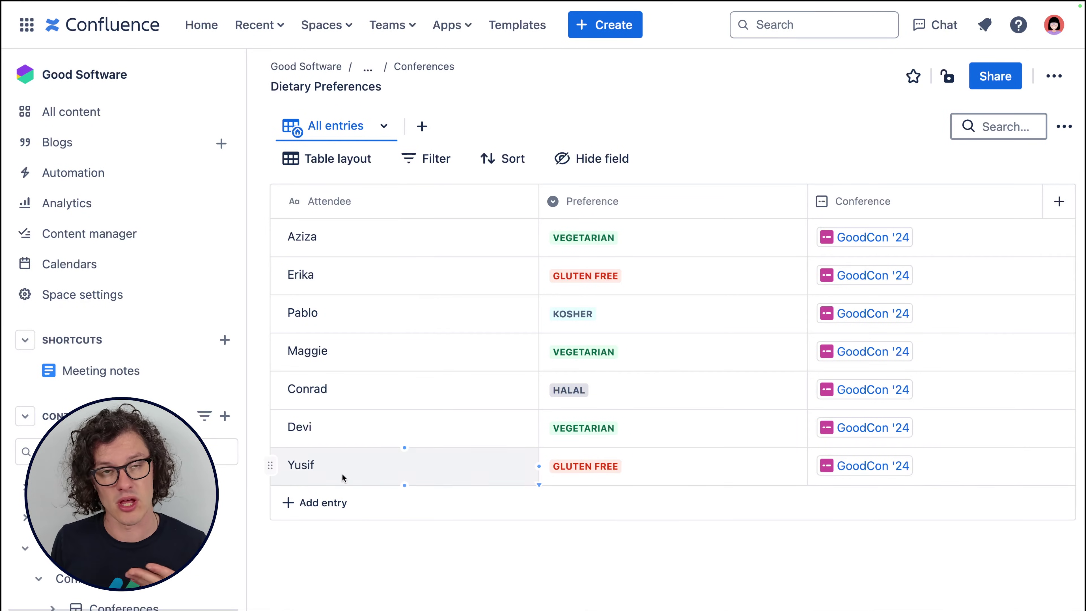
{"action": "left_click", "coordinate": [333, 466]}
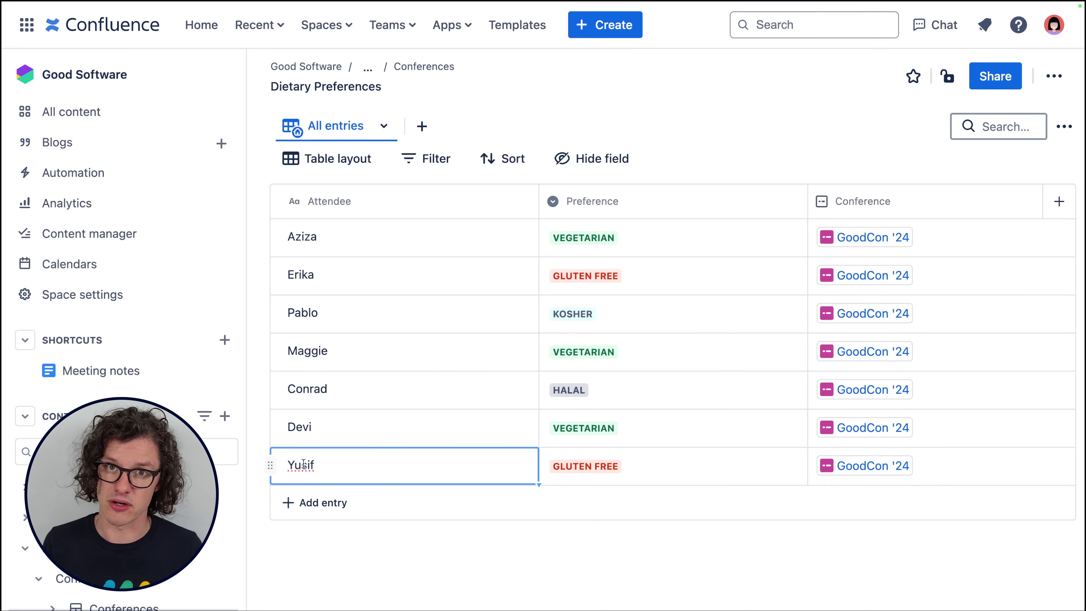
{"action": "left_click", "coordinate": [353, 560]}
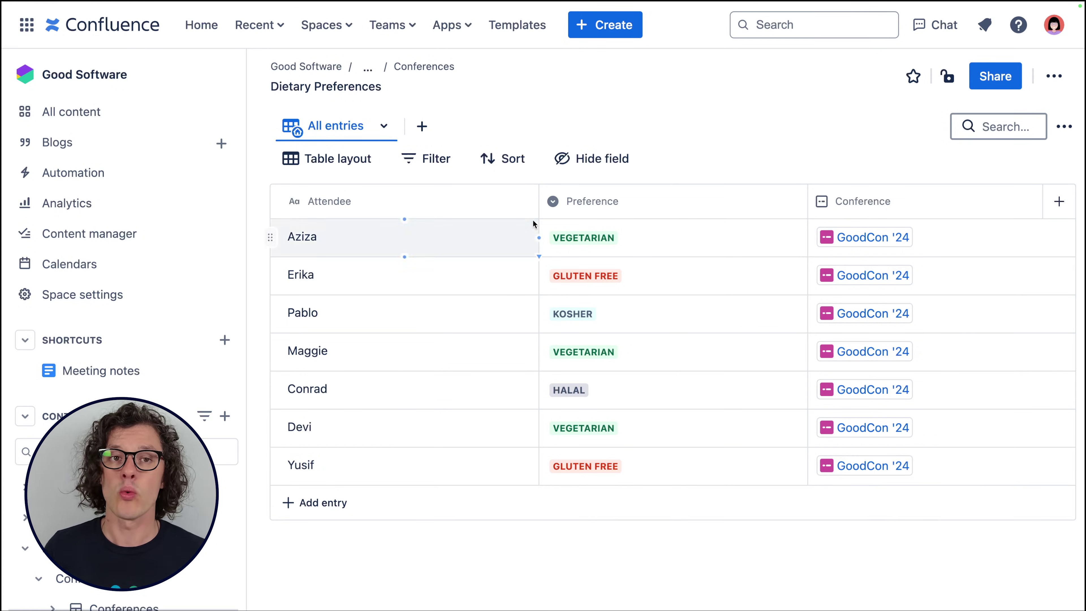
Step: Change the Attendee field's type to Entry link, connect it to the Attendees database and close the field settings
{"action": "left_click", "coordinate": [517, 202]}
{"action": "left_click", "coordinate": [956, 350]}
{"action": "scroll", "coordinate": [748, 385], "scroll_direction": "down", "scroll_amount": 5}
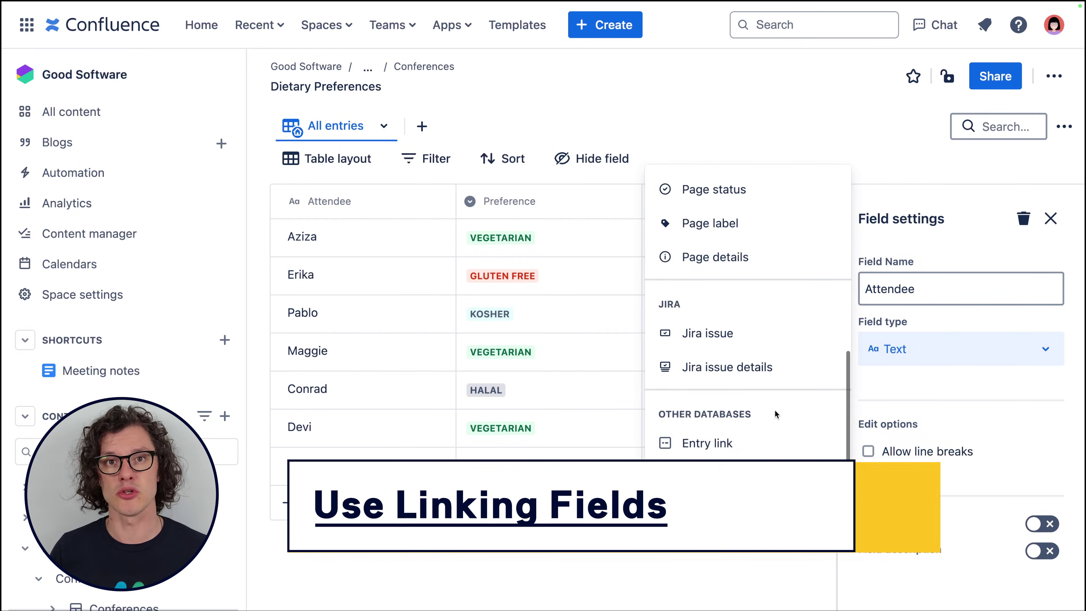
{"action": "left_click", "coordinate": [709, 443]}
{"action": "left_click", "coordinate": [776, 290]}
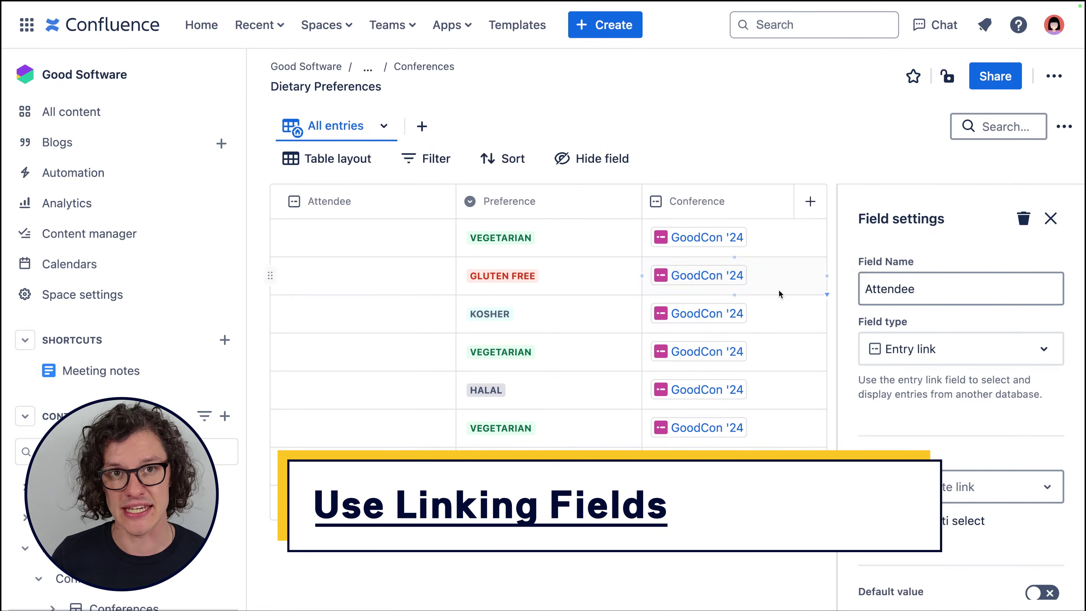
{"action": "left_click", "coordinate": [957, 486]}
{"action": "type", "text": "att"}
{"action": "left_click", "coordinate": [912, 431]}
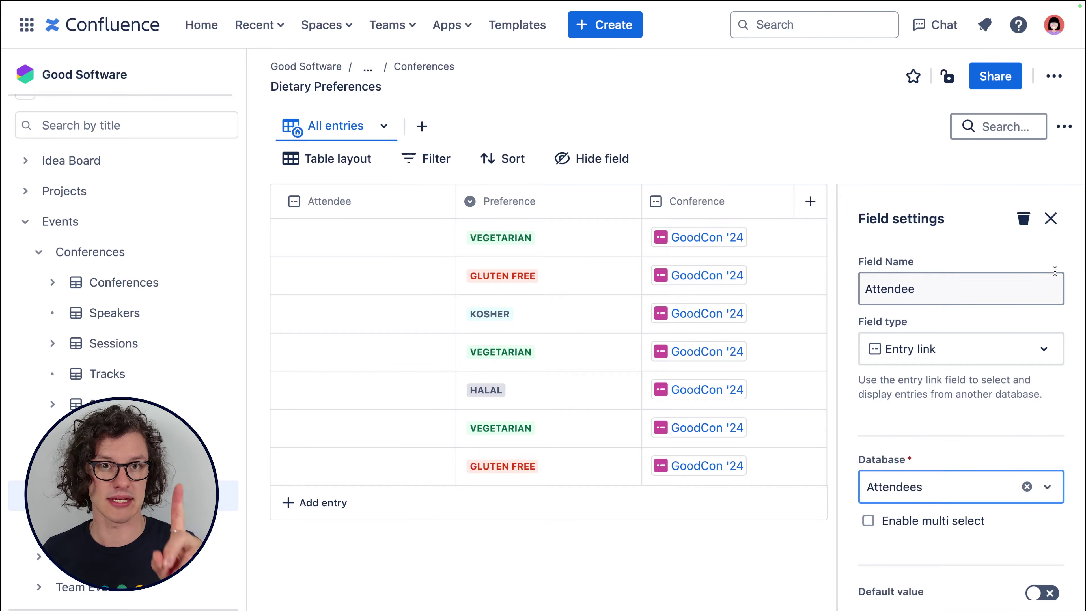
{"action": "left_click", "coordinate": [1050, 218]}
Step: Fill the Attendee column of Dietary Preferences by choosing a linked entry from the Attendees database for each row
{"action": "left_click", "coordinate": [323, 236]}
{"action": "left_click", "coordinate": [331, 278]}
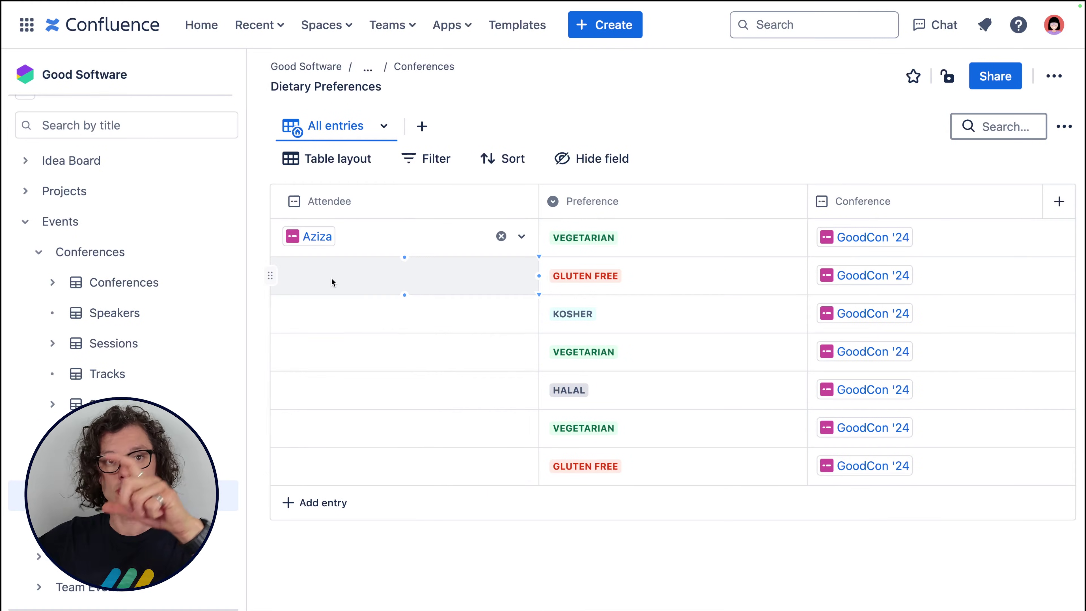
{"action": "left_click", "coordinate": [325, 345]}
{"action": "left_click", "coordinate": [338, 409]}
{"action": "left_click", "coordinate": [336, 476]}
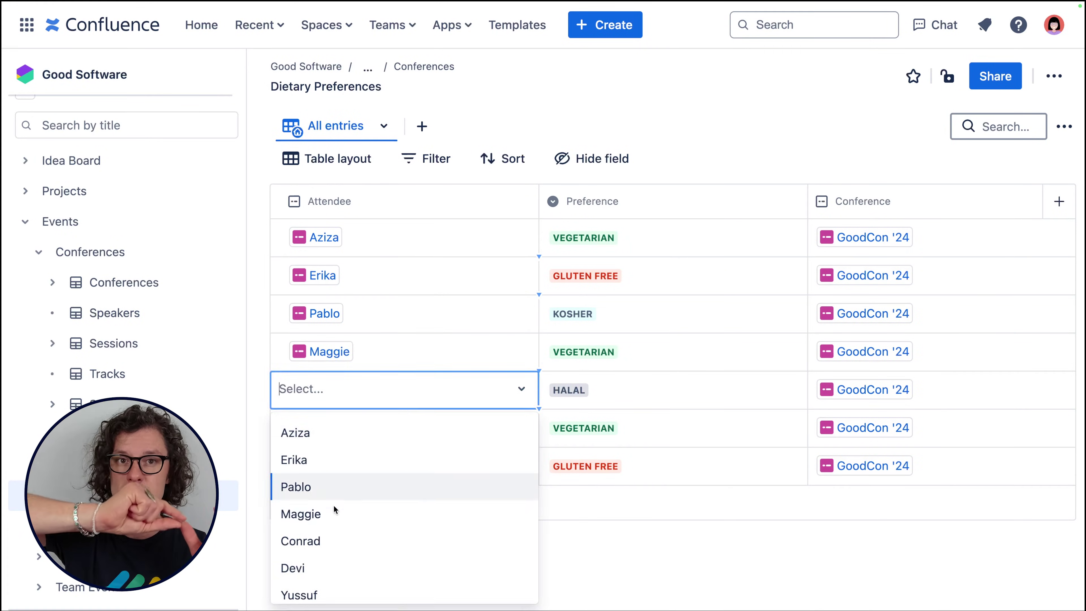
{"action": "left_click", "coordinate": [334, 538]}
{"action": "left_click", "coordinate": [325, 602]}
{"action": "left_click", "coordinate": [349, 463]}
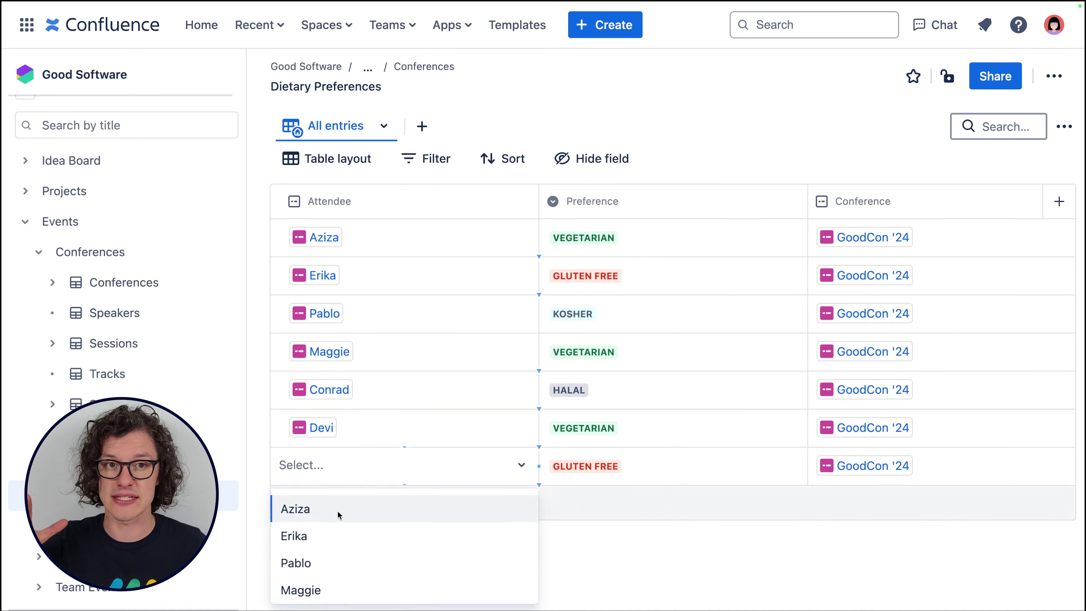
{"action": "left_click", "coordinate": [468, 514]}
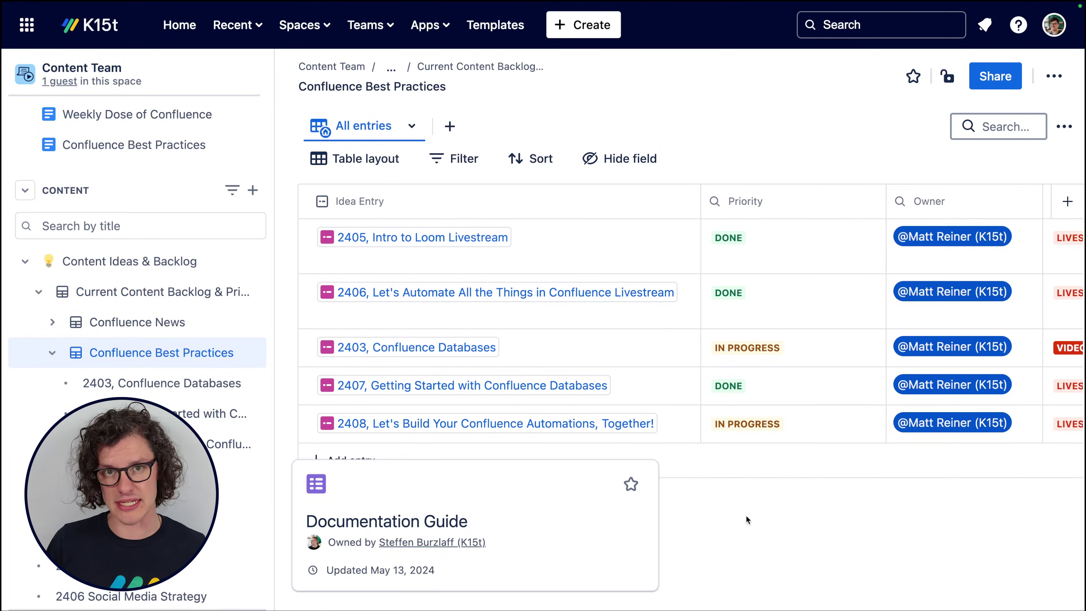
Step: Examine the Confluence Best Practices and Confluence Use Cases databases and the Priority Board of Current Content Backlog & Priority
{"action": "scroll", "coordinate": [752, 472], "scroll_direction": "right", "scroll_amount": 6}
{"action": "scroll", "coordinate": [755, 472], "scroll_direction": "right", "scroll_amount": 8}
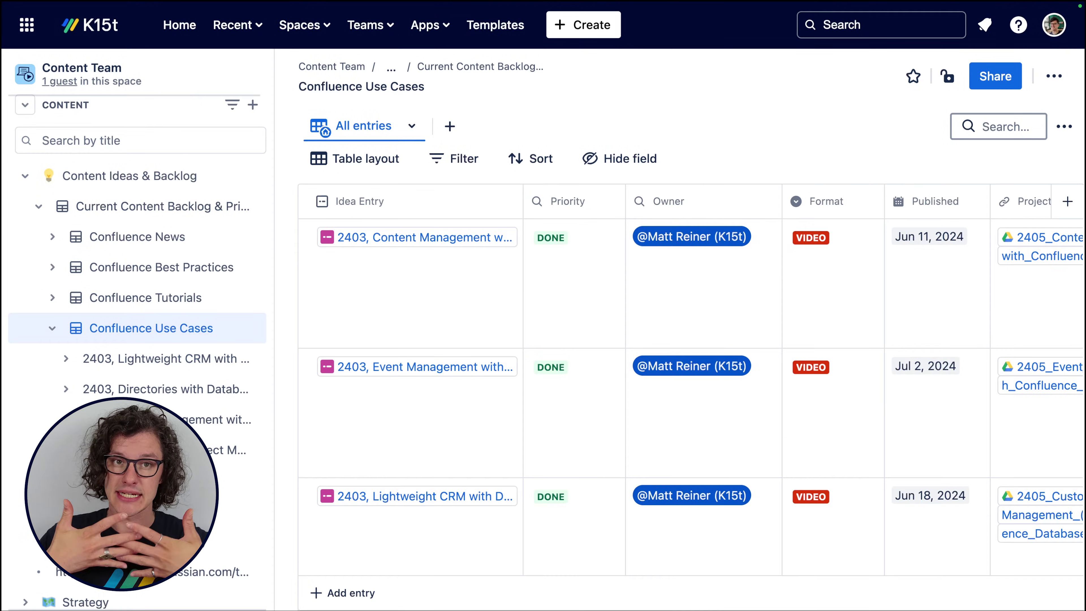
{"action": "scroll", "coordinate": [961, 478], "scroll_direction": "down", "scroll_amount": 10}
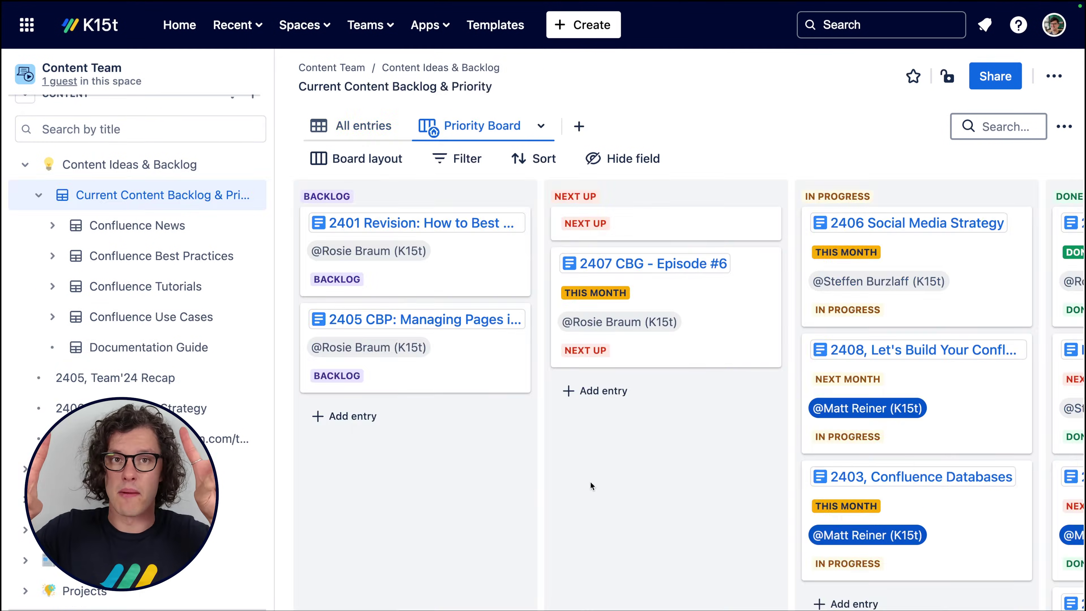
{"action": "scroll", "coordinate": [450, 473], "scroll_direction": "right", "scroll_amount": 3}
{"action": "scroll", "coordinate": [633, 502], "scroll_direction": "right", "scroll_amount": 4}
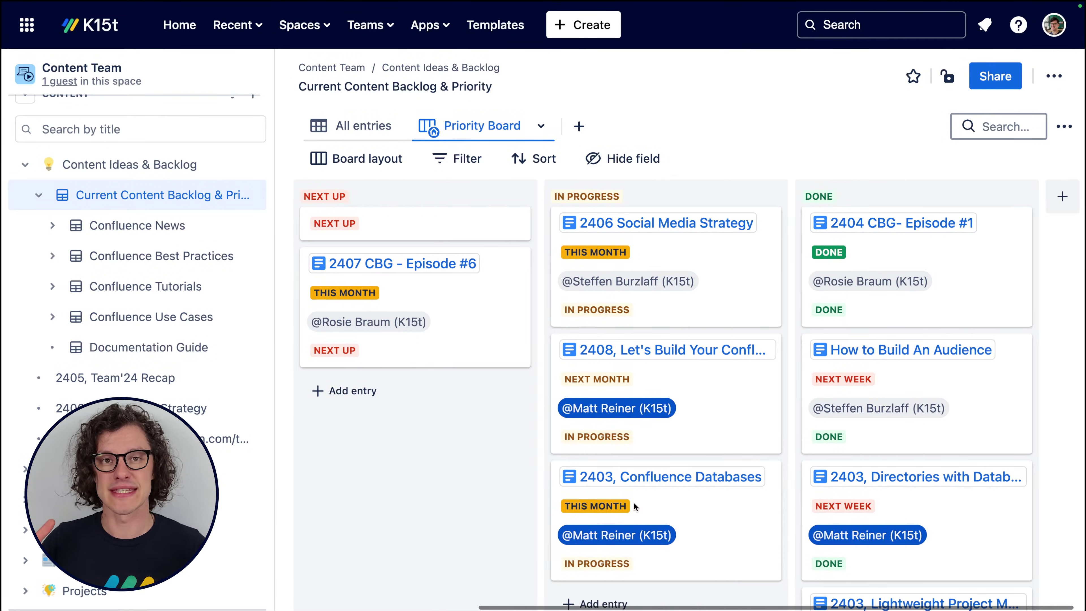
{"action": "scroll", "coordinate": [738, 516], "scroll_direction": "down", "scroll_amount": 5}
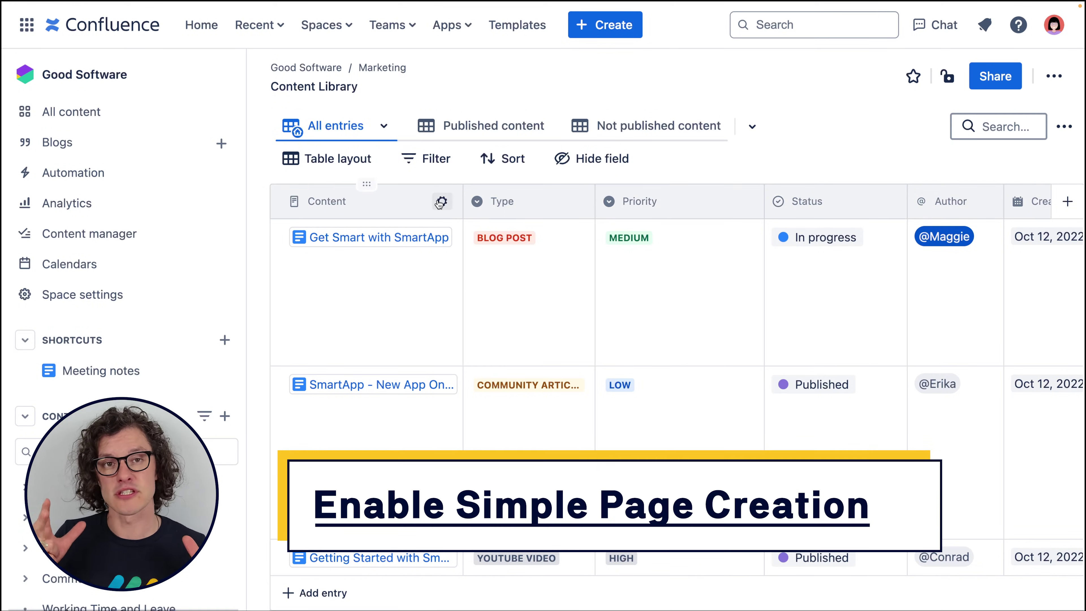
Step: Enable page creation for the Content field with Good Software - New Idea as initial content and close the field settings
{"action": "left_click", "coordinate": [441, 202]}
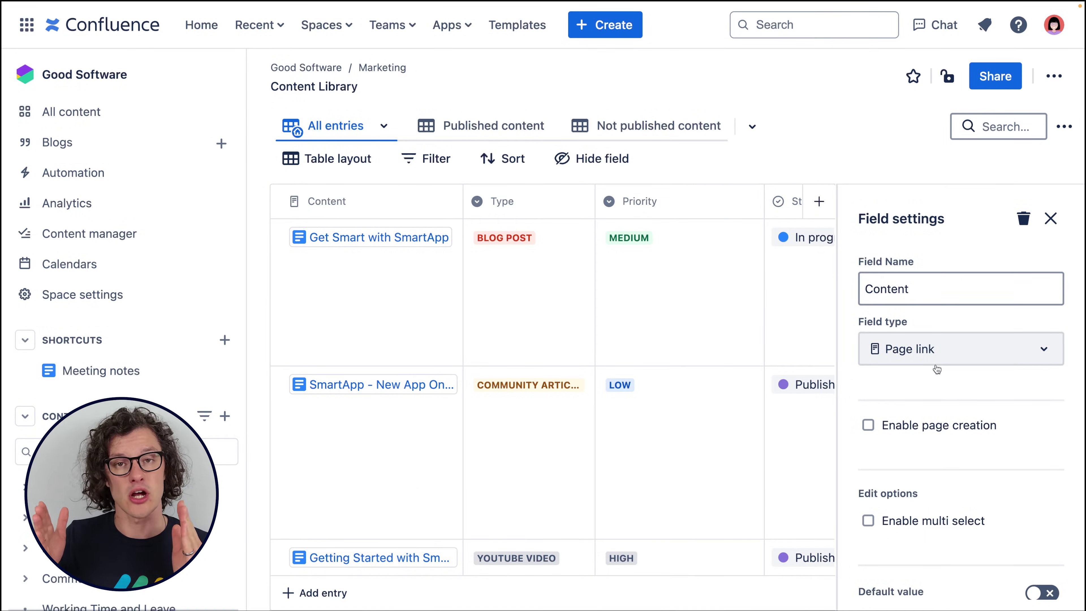
{"action": "left_click", "coordinate": [869, 425]}
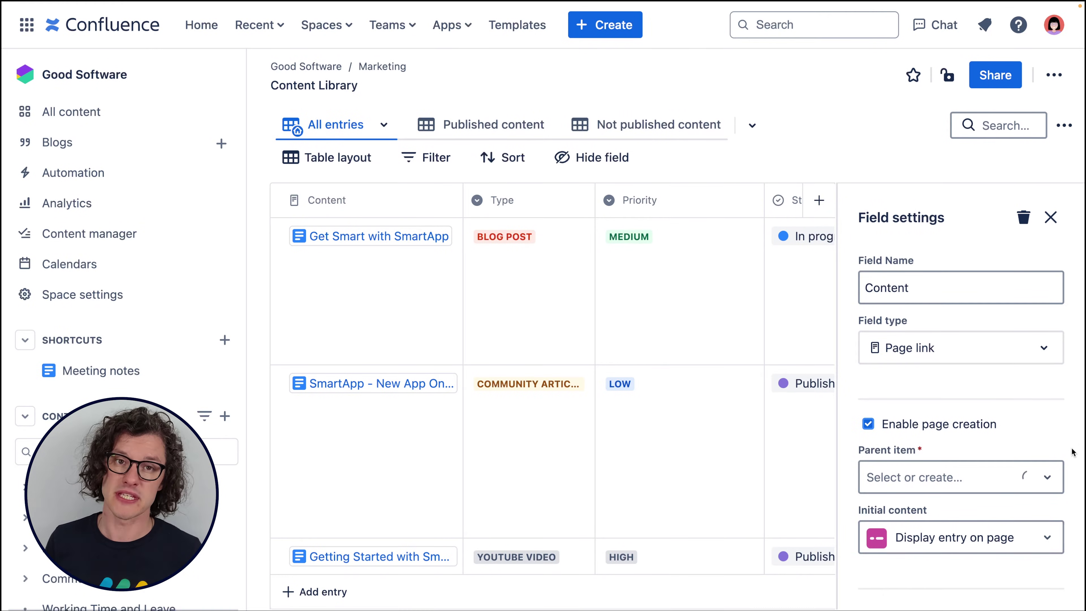
{"action": "left_click", "coordinate": [1044, 546]}
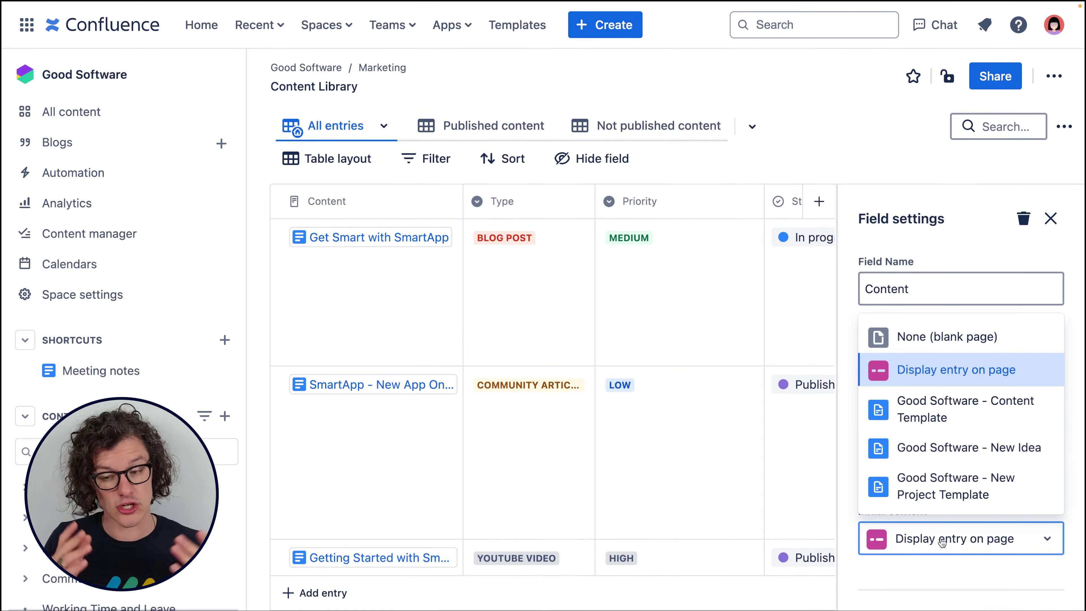
{"action": "left_click", "coordinate": [1024, 449]}
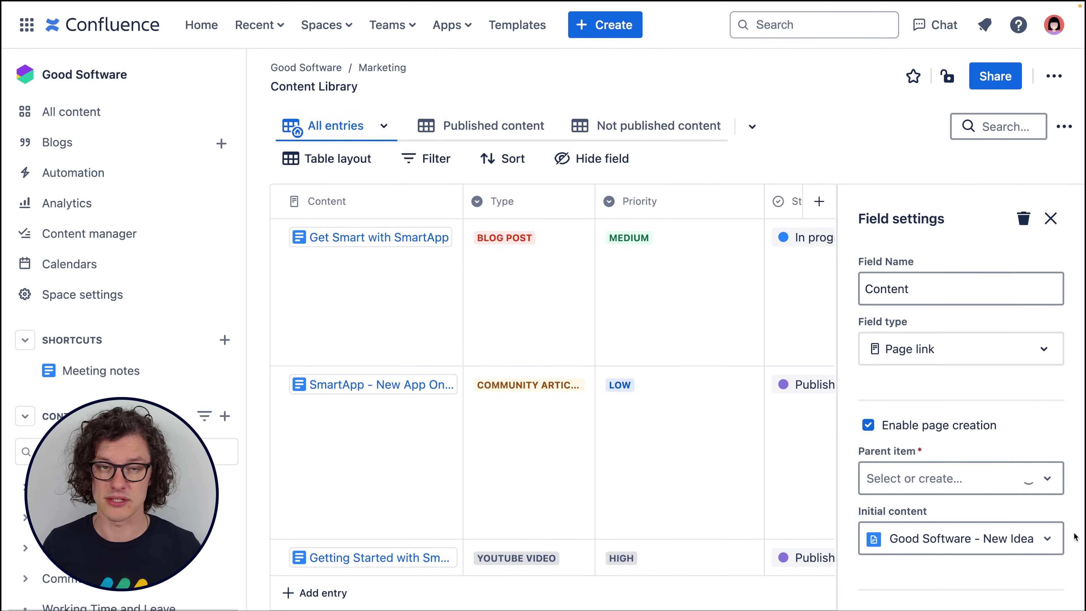
{"action": "left_click", "coordinate": [1050, 219]}
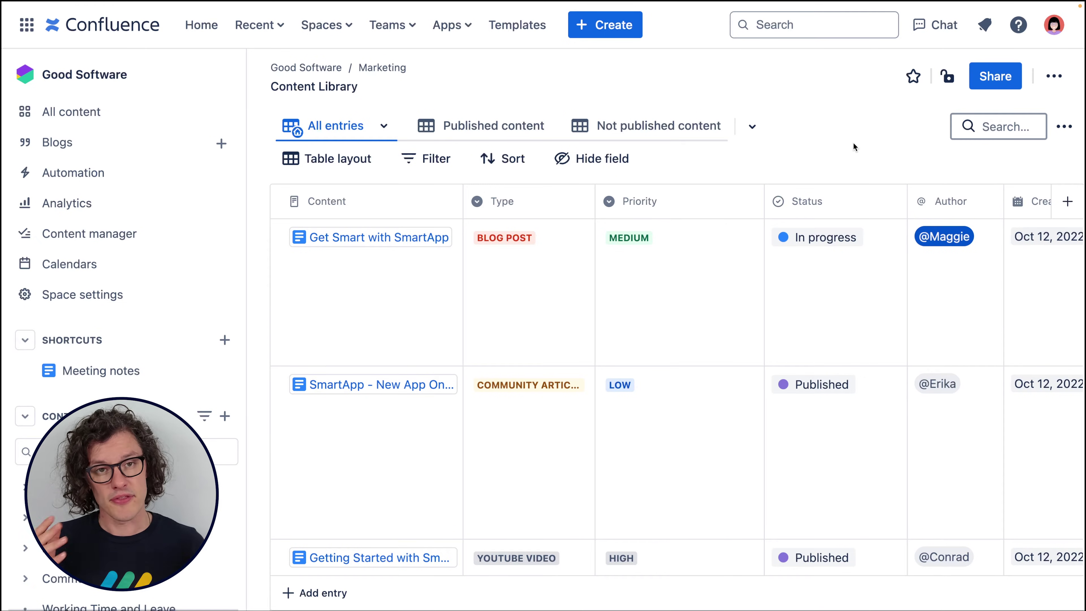
Step: Add an entry to the Content Library and create a page named Making Good Software in its Content field
{"action": "left_click", "coordinate": [321, 592]}
{"action": "type", "text": "Making "}
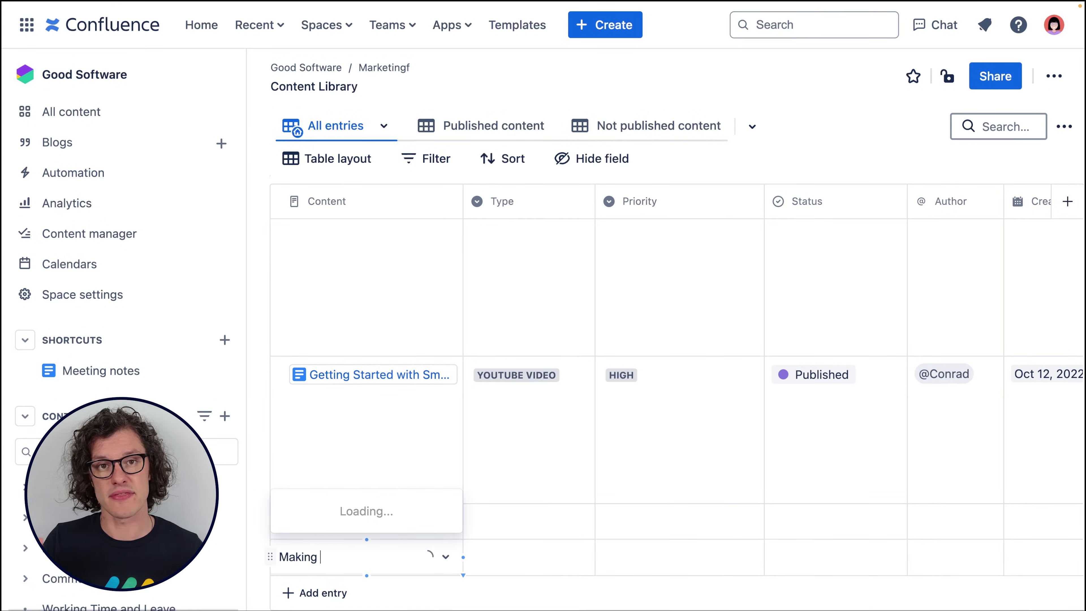
{"action": "type", "text": "Good Software"}
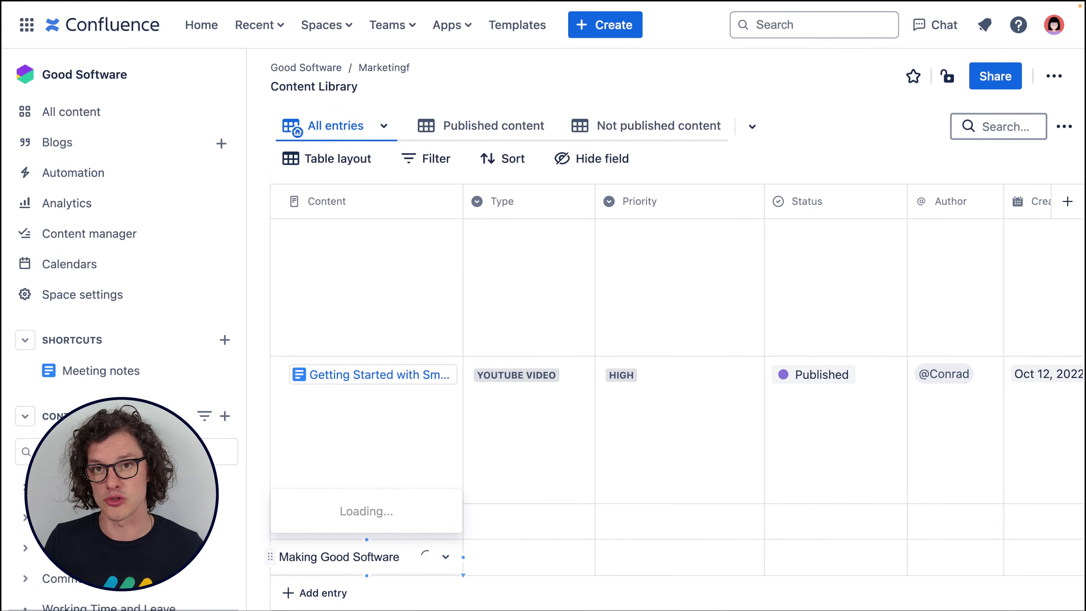
{"action": "left_click", "coordinate": [380, 322]}
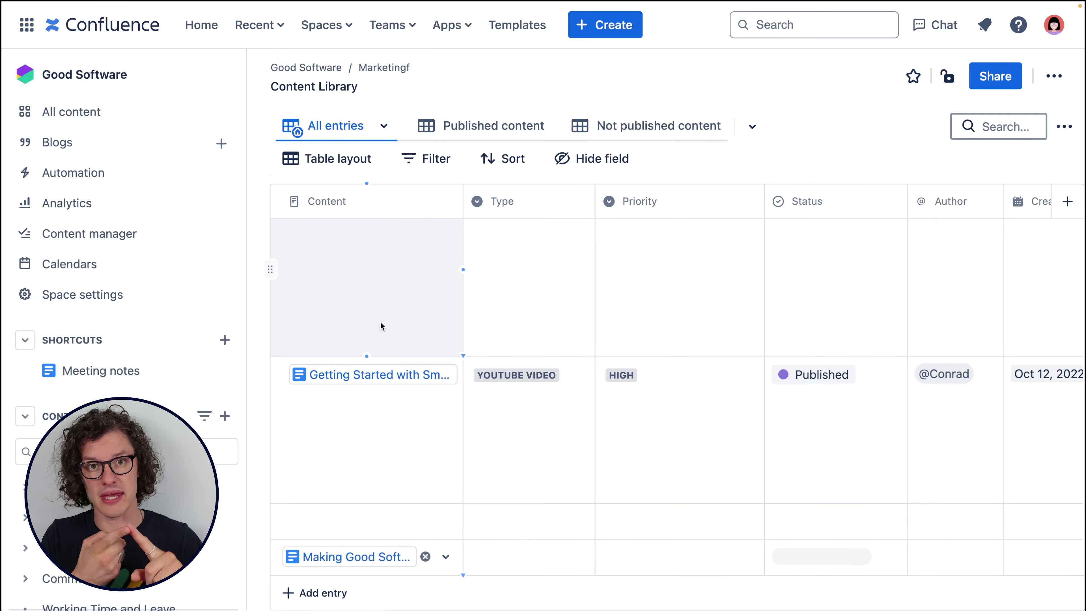
Step: Set the Making Good Software entry's Type to Community Article and choose a value for its Priority
{"action": "left_click", "coordinate": [528, 556]}
{"action": "left_click", "coordinate": [513, 477]}
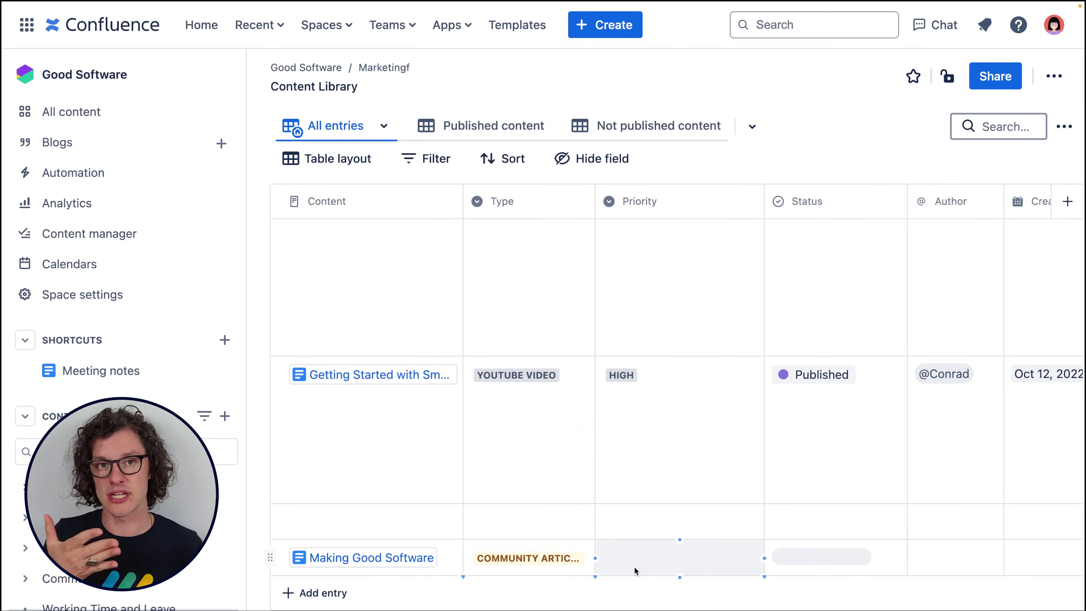
{"action": "left_click", "coordinate": [635, 570]}
{"action": "left_click", "coordinate": [659, 489]}
{"action": "left_click", "coordinate": [827, 560]}
{"action": "scroll", "coordinate": [826, 560], "scroll_direction": "right", "scroll_amount": 3}
{"action": "left_click", "coordinate": [735, 558]}
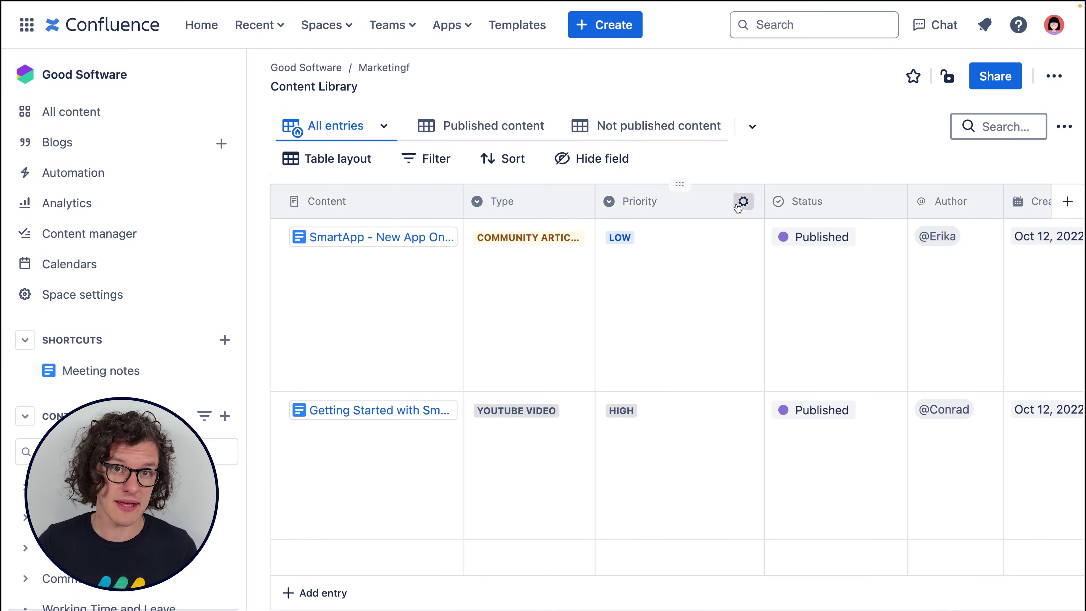
Step: Turn on a default value of Medium for the Priority field and close its settings
{"action": "left_click", "coordinate": [737, 205]}
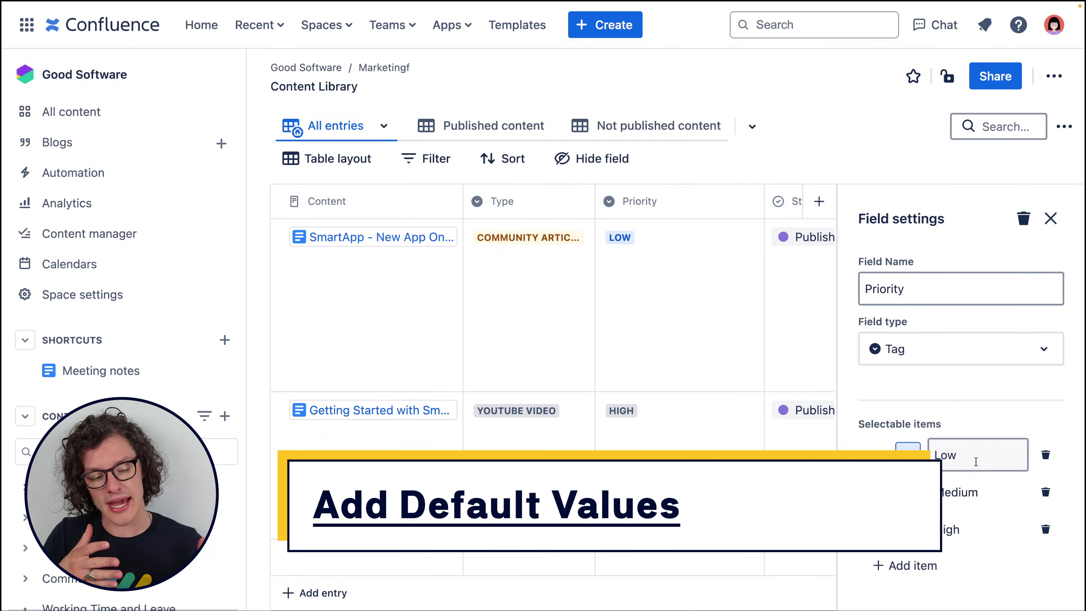
{"action": "scroll", "coordinate": [976, 464], "scroll_direction": "down", "scroll_amount": 5}
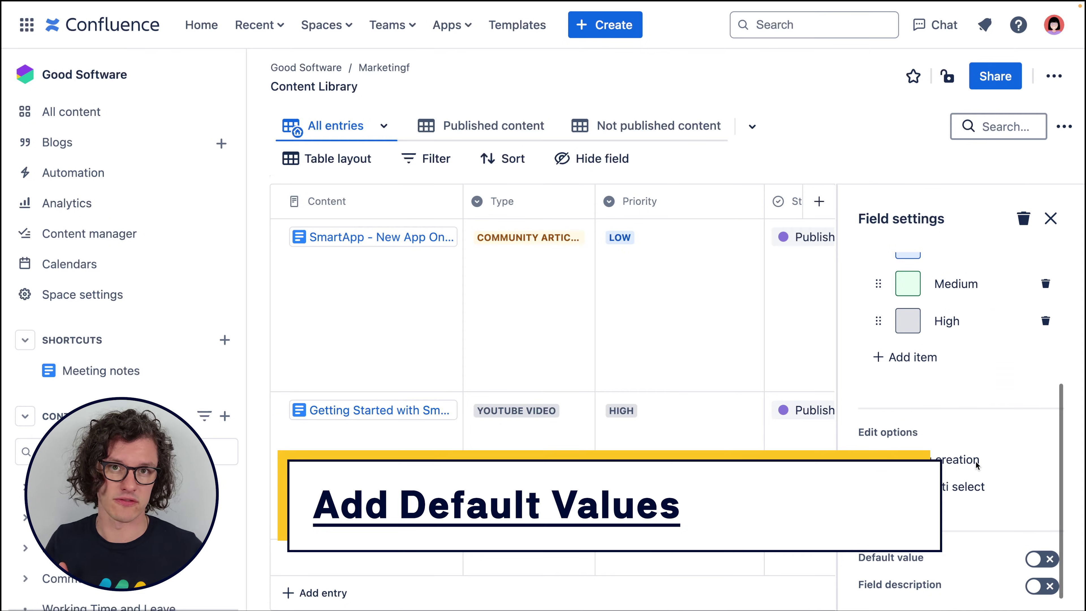
{"action": "left_click", "coordinate": [1039, 559]}
{"action": "scroll", "coordinate": [1020, 526], "scroll_direction": "down", "scroll_amount": 2}
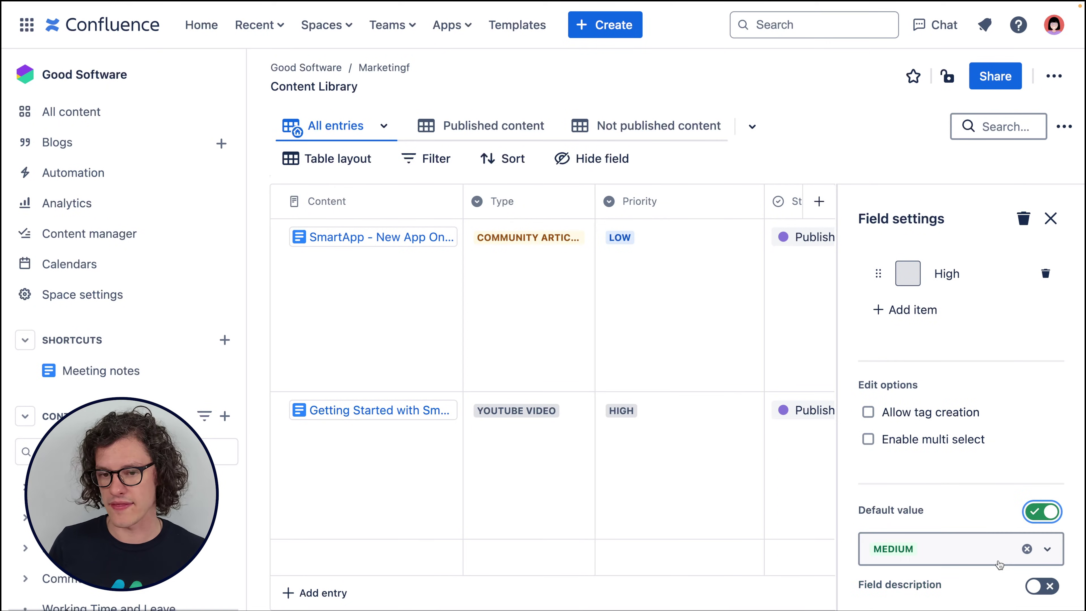
{"action": "left_click", "coordinate": [1050, 219]}
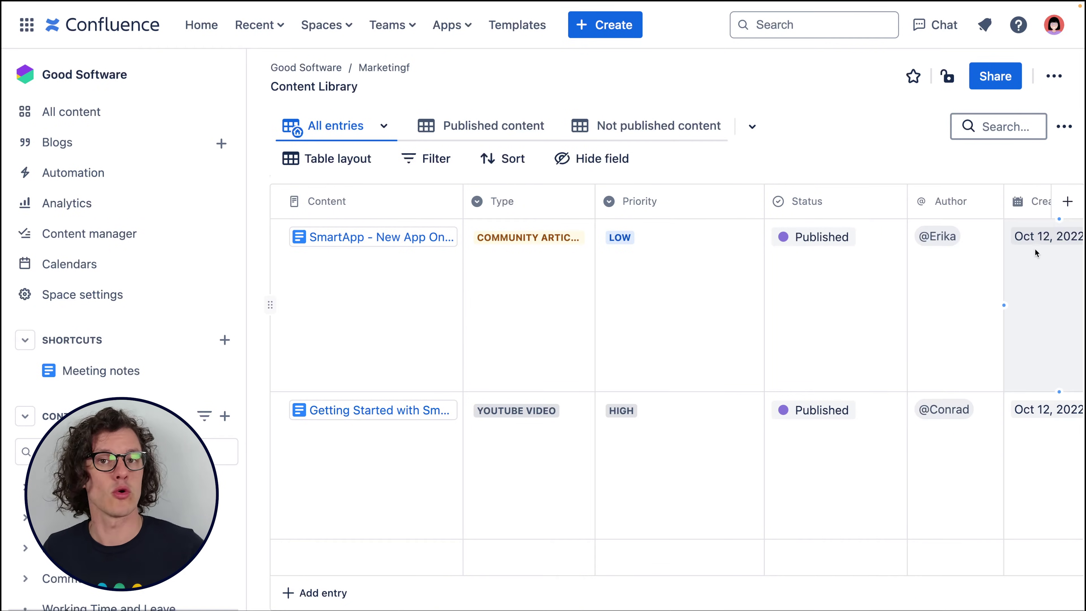
Step: Turn on a default value for the Author field using the current user and close its settings
{"action": "left_click", "coordinate": [983, 200]}
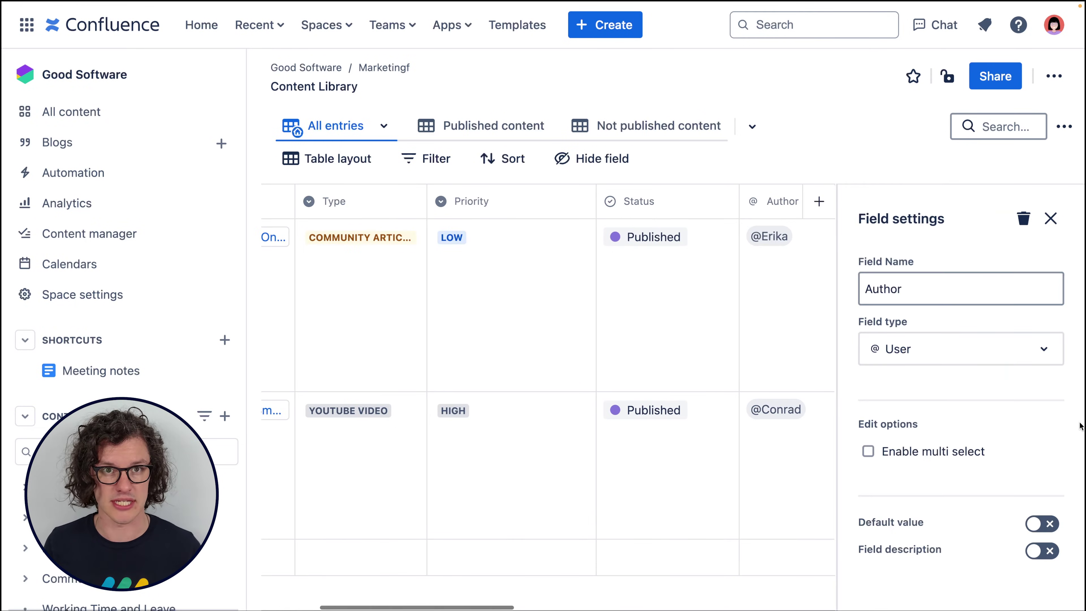
{"action": "left_click", "coordinate": [1041, 523]}
{"action": "scroll", "coordinate": [1026, 469], "scroll_direction": "down", "scroll_amount": 1}
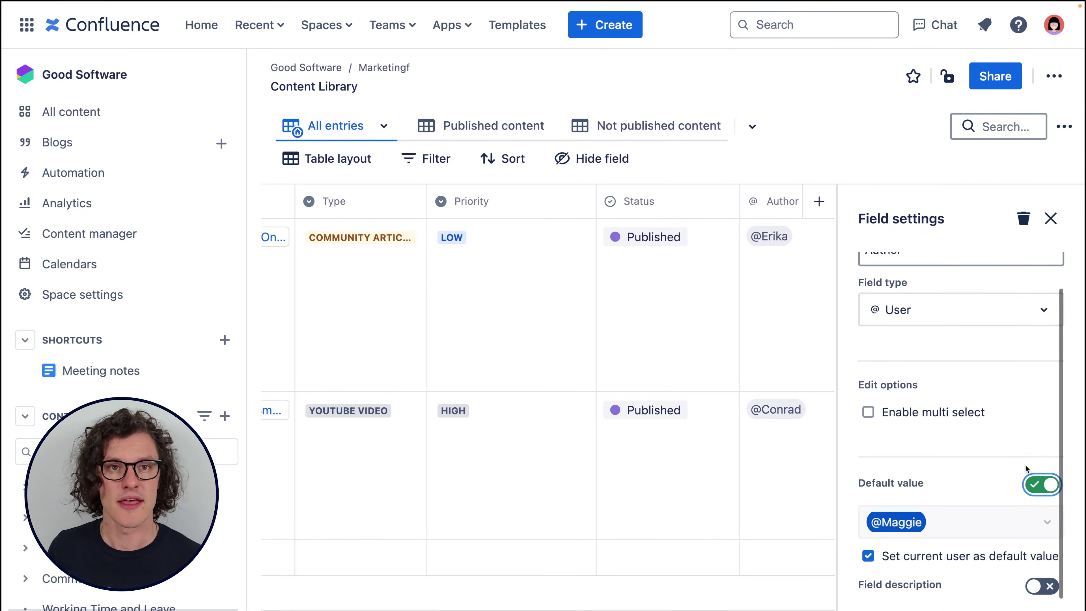
{"action": "left_click", "coordinate": [1050, 218]}
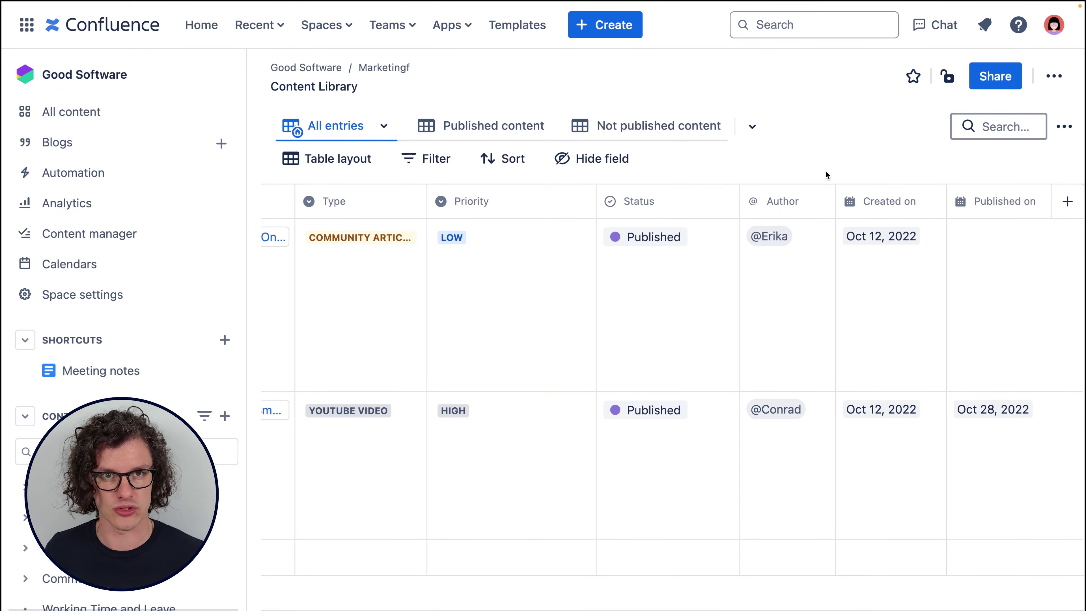
Step: Add another entry to the Content Library to check the default values for Priority and Author
{"action": "scroll", "coordinate": [262, 555], "scroll_direction": "left", "scroll_amount": 5}
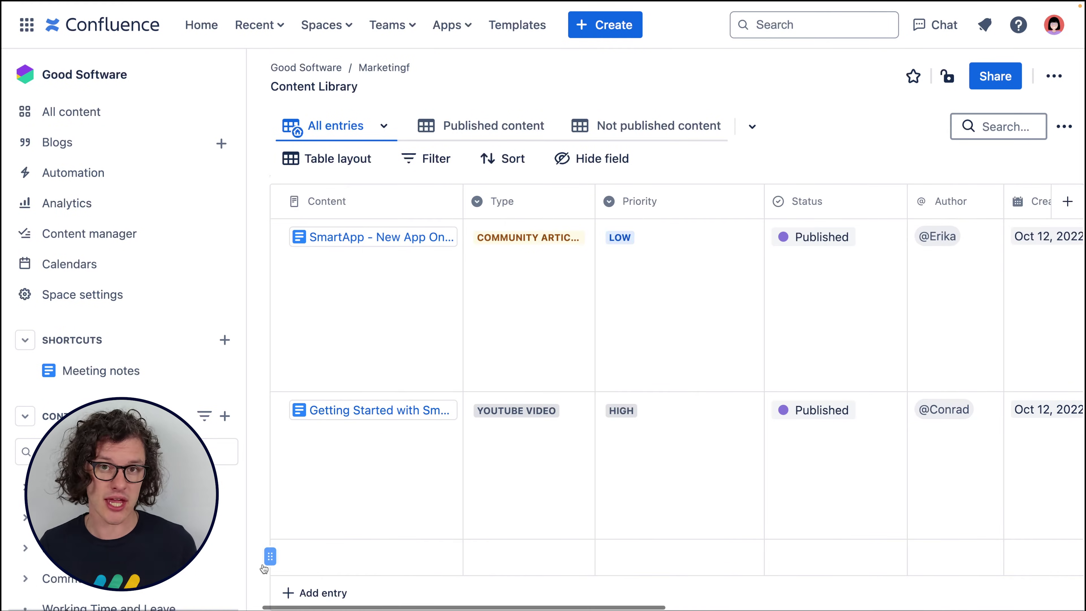
{"action": "left_click", "coordinate": [305, 595]}
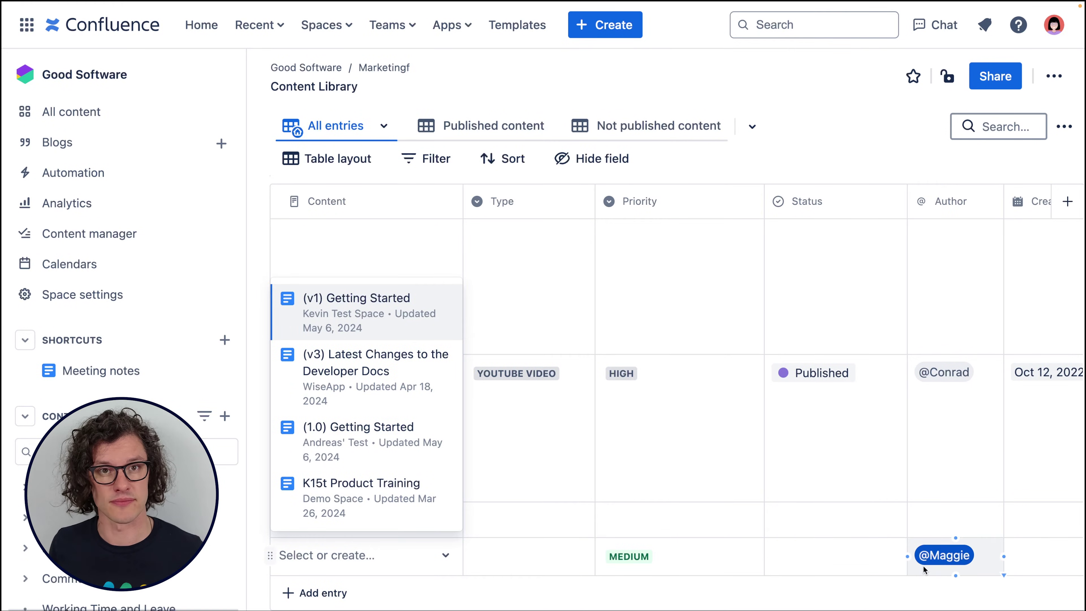
Step: Enable multi select for the Content Library's Type field
{"action": "scroll", "coordinate": [923, 566], "scroll_direction": "up", "scroll_amount": 4}
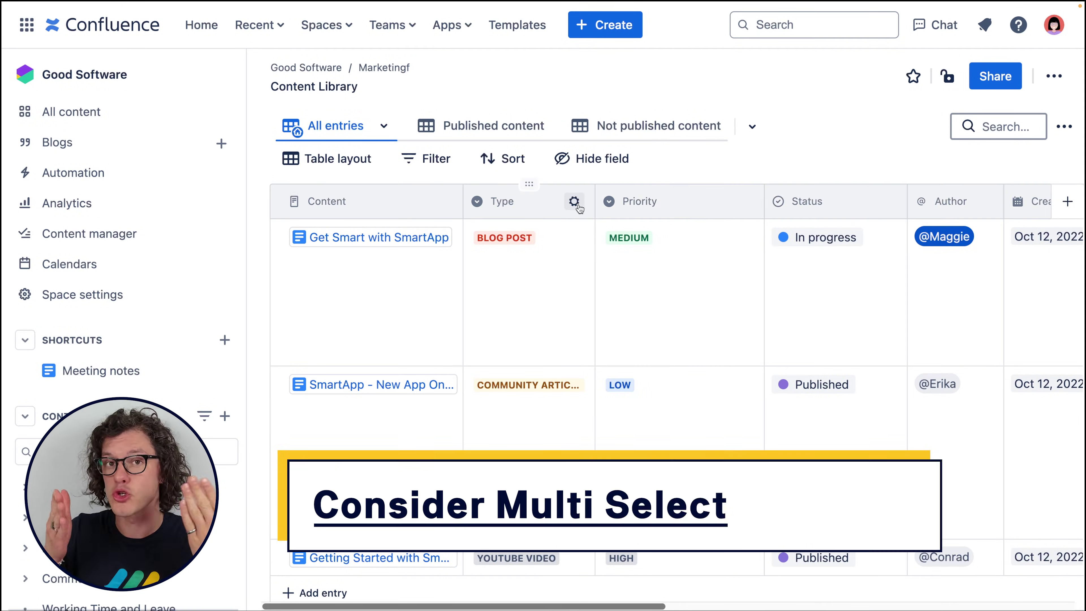
{"action": "left_click", "coordinate": [579, 201]}
{"action": "scroll", "coordinate": [932, 289], "scroll_direction": "down", "scroll_amount": 6}
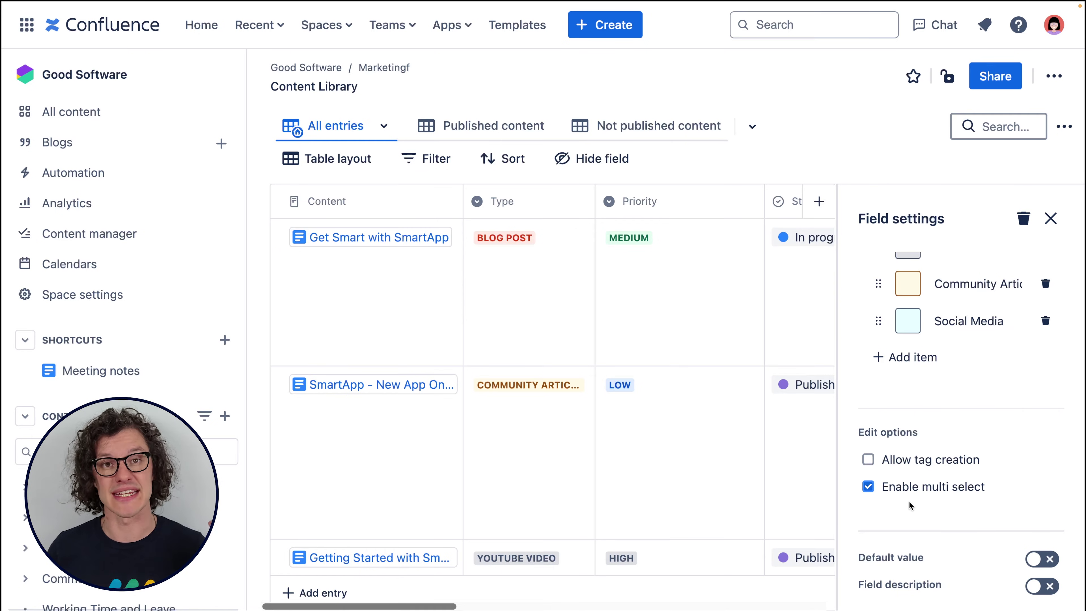
Step: Close the field settings, add Community Article as a second Type for Get Smart with SmartApp, and remove it again
{"action": "left_click", "coordinate": [573, 273]}
{"action": "left_click", "coordinate": [563, 287]}
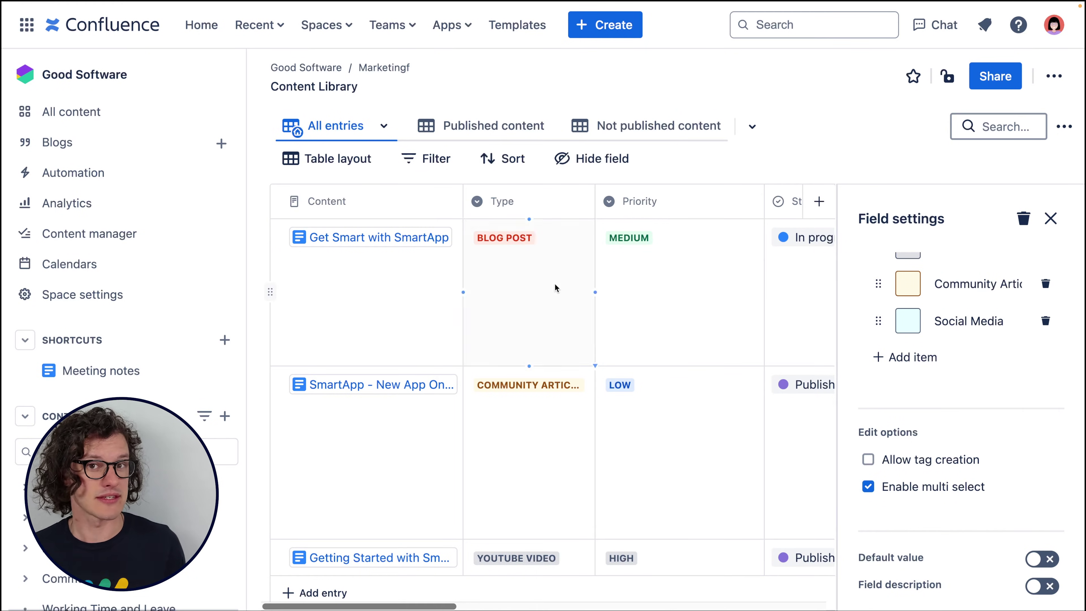
{"action": "left_click", "coordinate": [560, 276]}
{"action": "left_click", "coordinate": [1050, 218]}
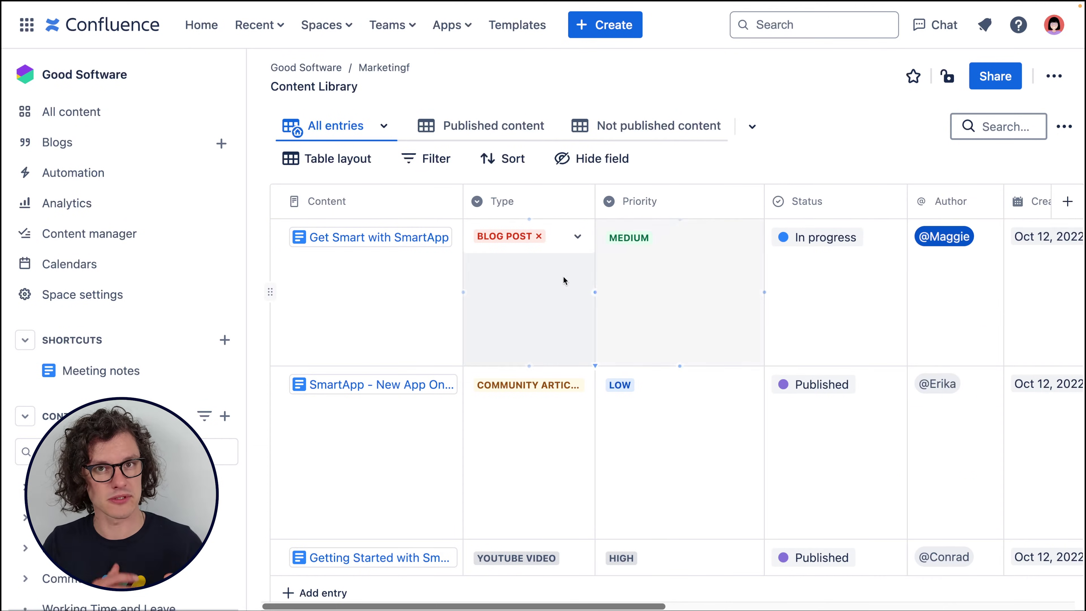
{"action": "type", "text": "com"}
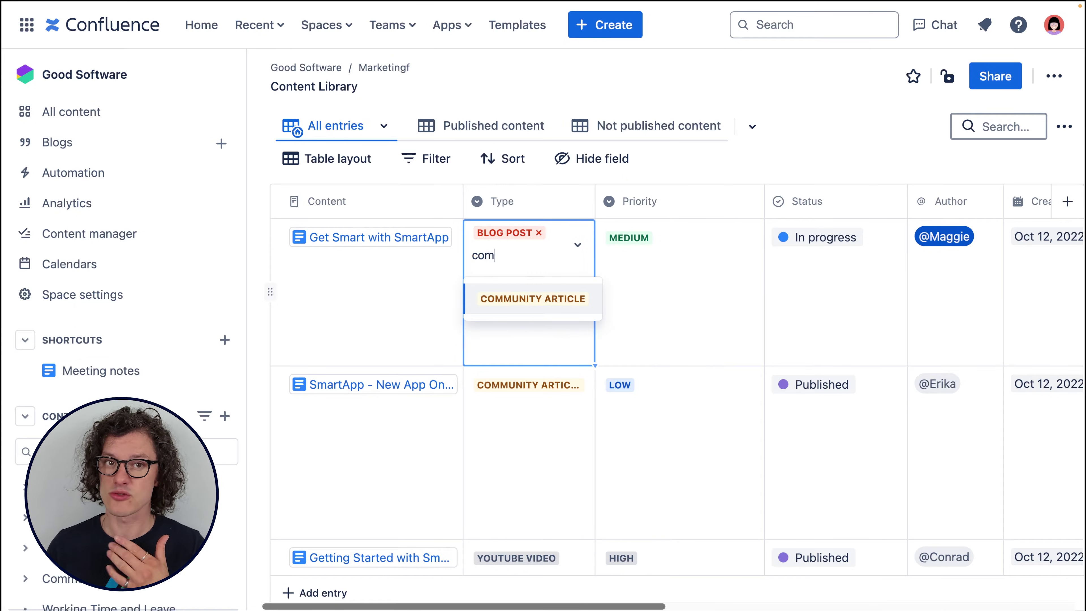
{"action": "left_click", "coordinate": [539, 302]}
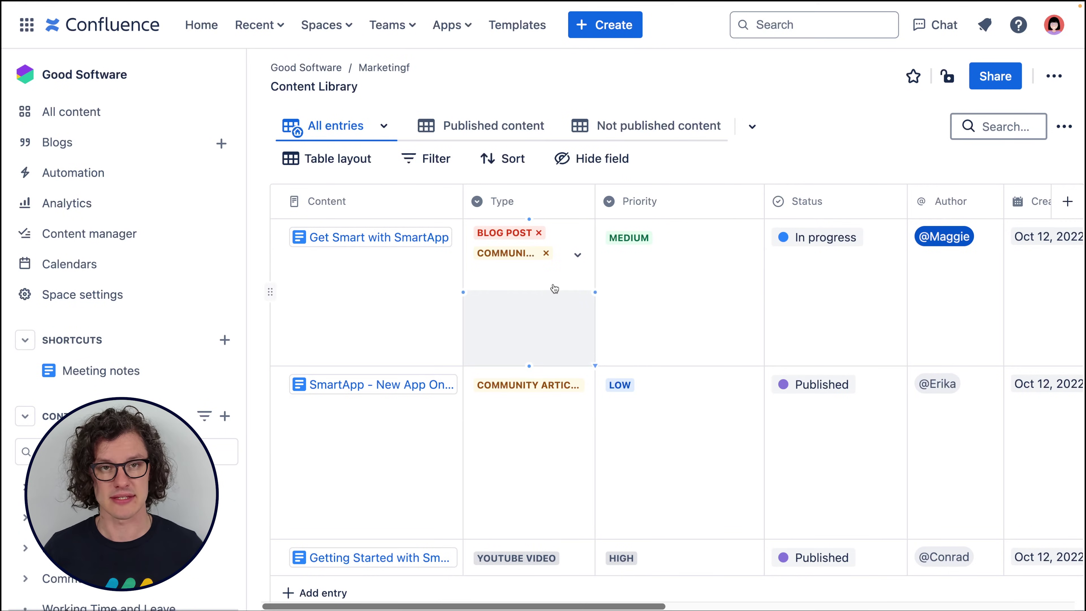
{"action": "left_click", "coordinate": [547, 254]}
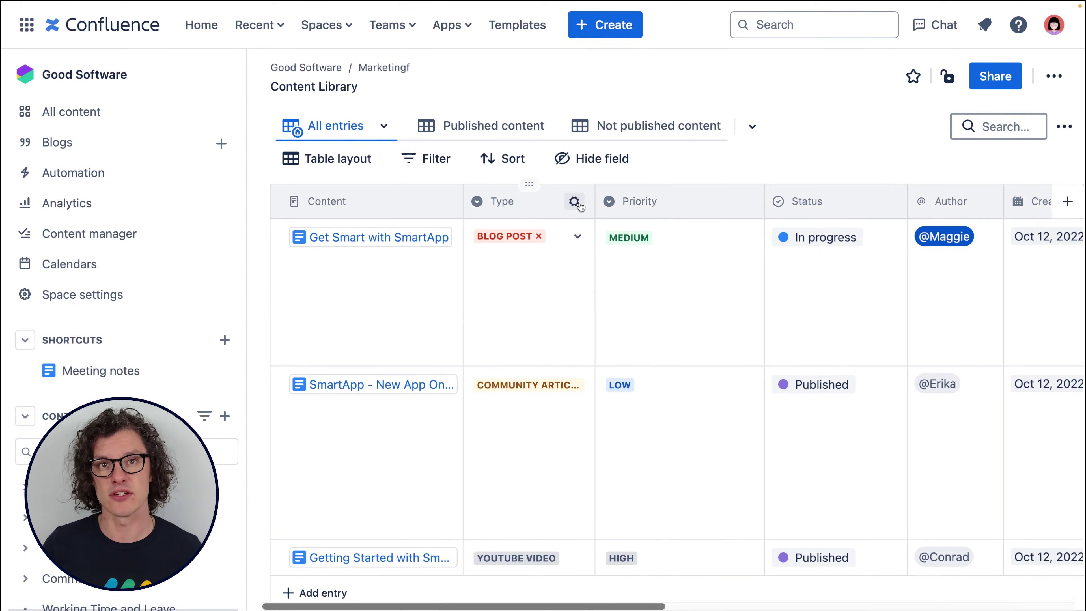
Step: Allow tag creation and disable multi select for the Type field, and close its settings
{"action": "left_click", "coordinate": [574, 201]}
{"action": "scroll", "coordinate": [1023, 524], "scroll_direction": "down", "scroll_amount": 2}
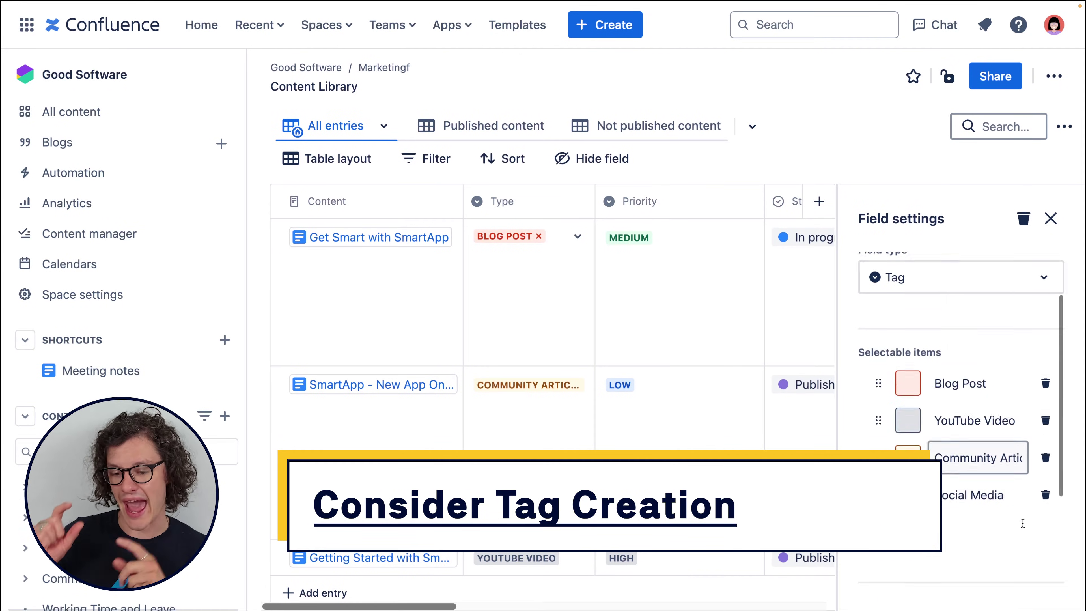
{"action": "scroll", "coordinate": [1023, 524], "scroll_direction": "down", "scroll_amount": 3}
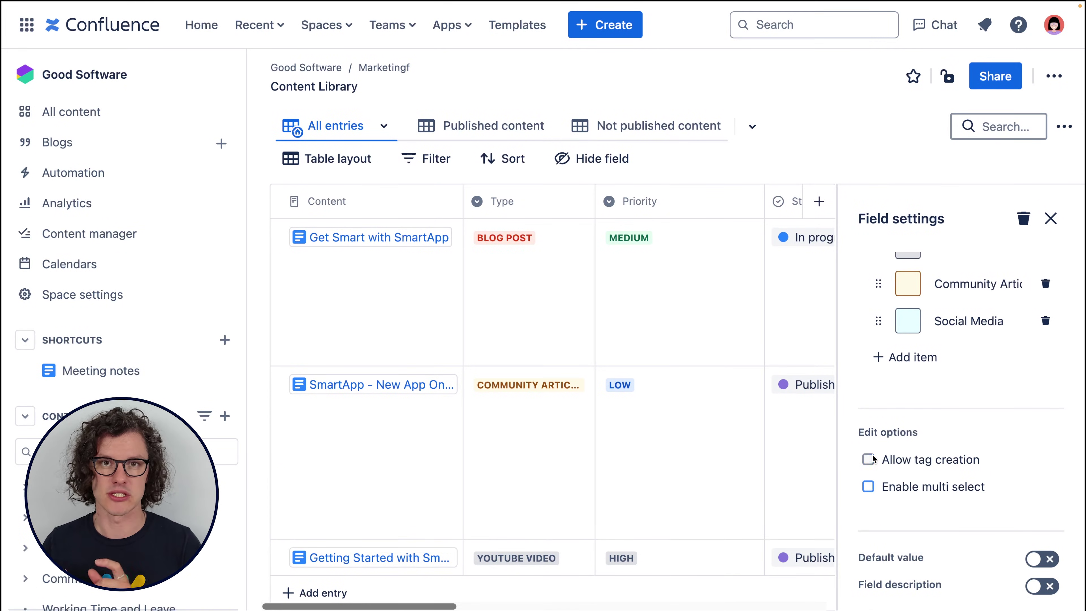
{"action": "left_click", "coordinate": [868, 459]}
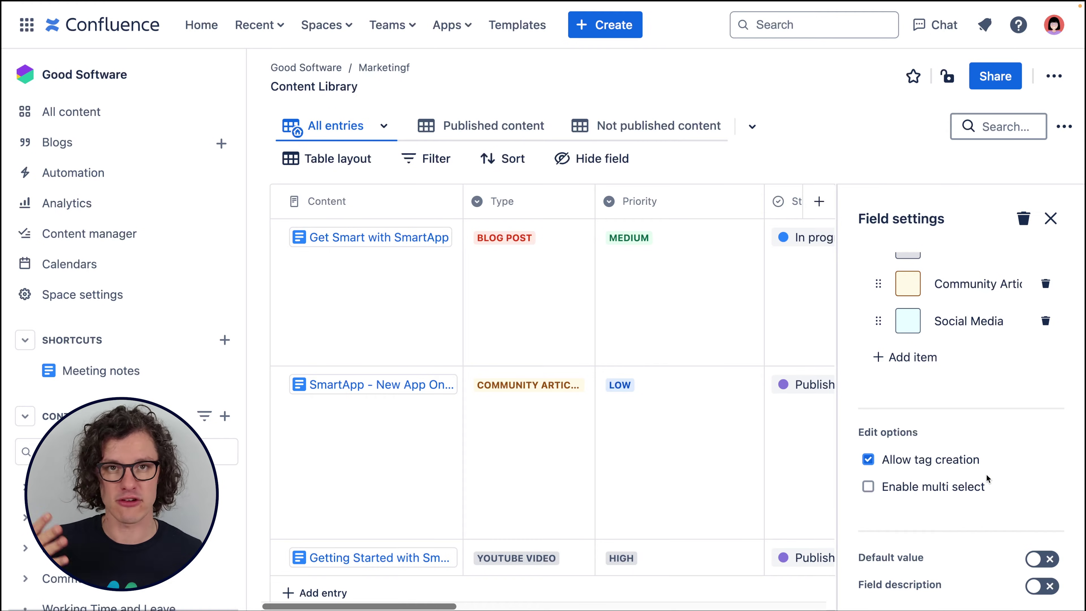
{"action": "left_click", "coordinate": [1050, 218]}
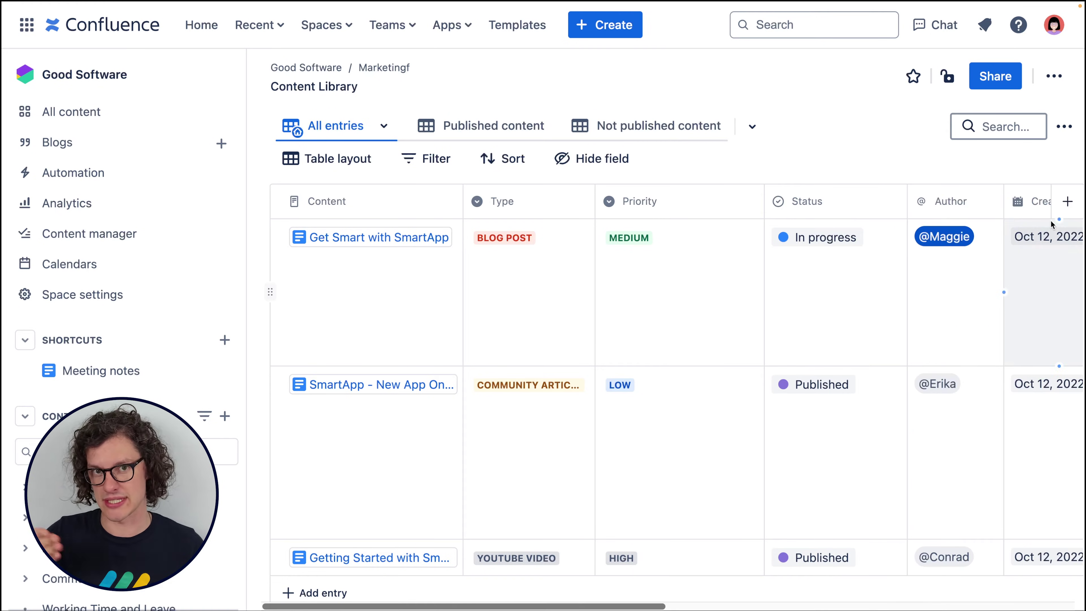
Step: Create a new AI Content tag as the Type of the Get Smart with SmartApp entry
{"action": "left_click", "coordinate": [565, 306]}
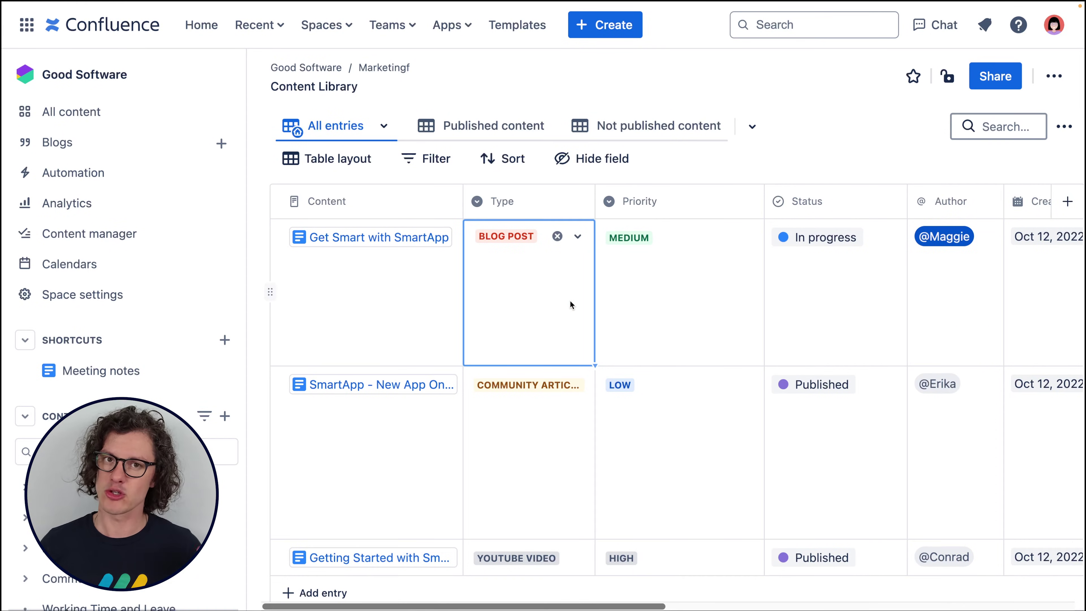
{"action": "type", "text": "AI"}
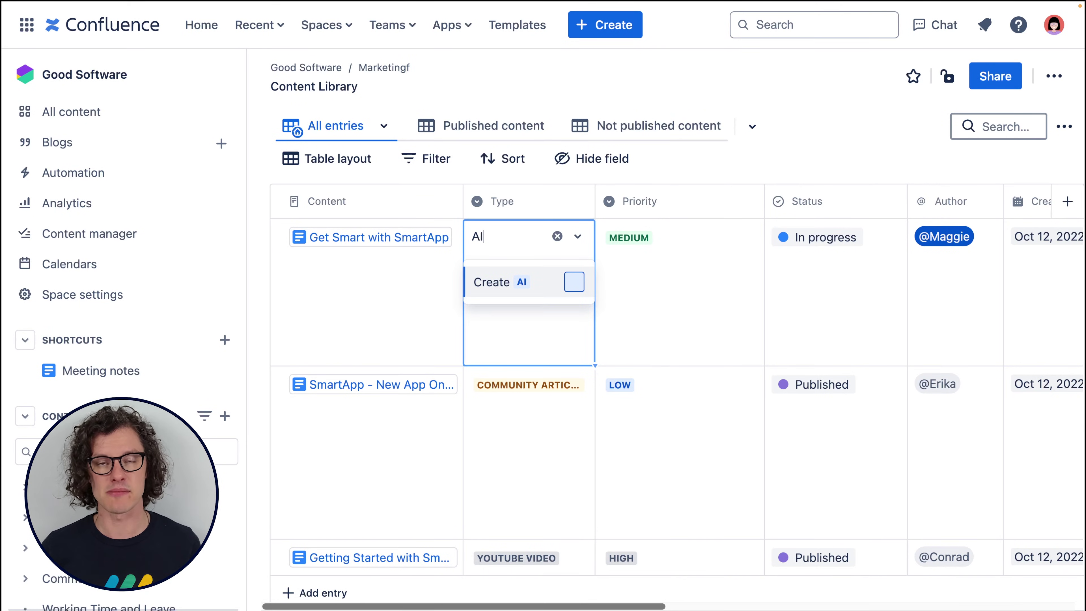
{"action": "type", "text": " Content"}
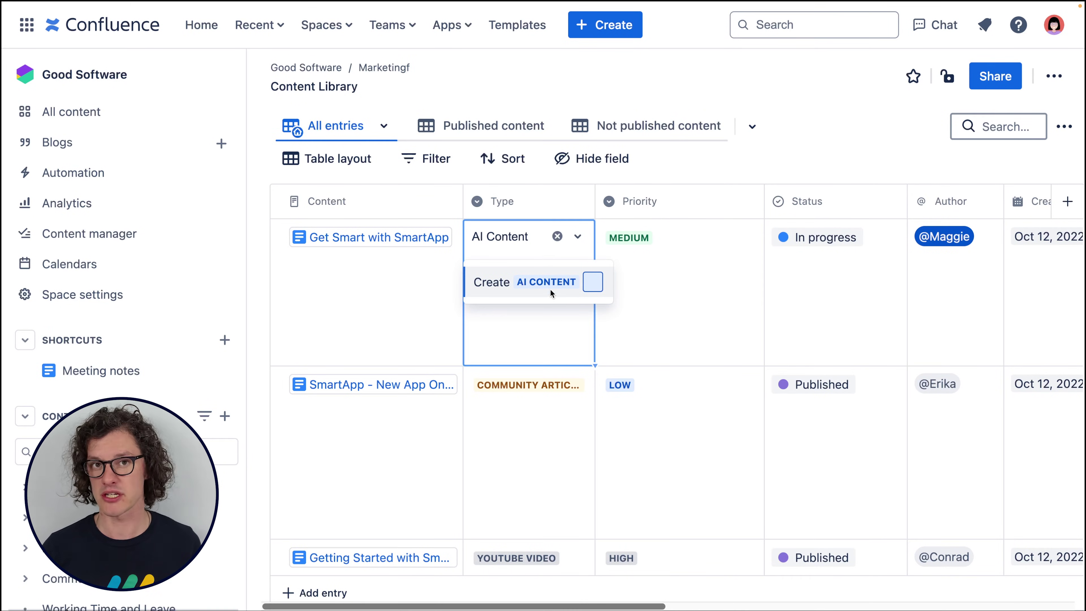
{"action": "left_click", "coordinate": [556, 284]}
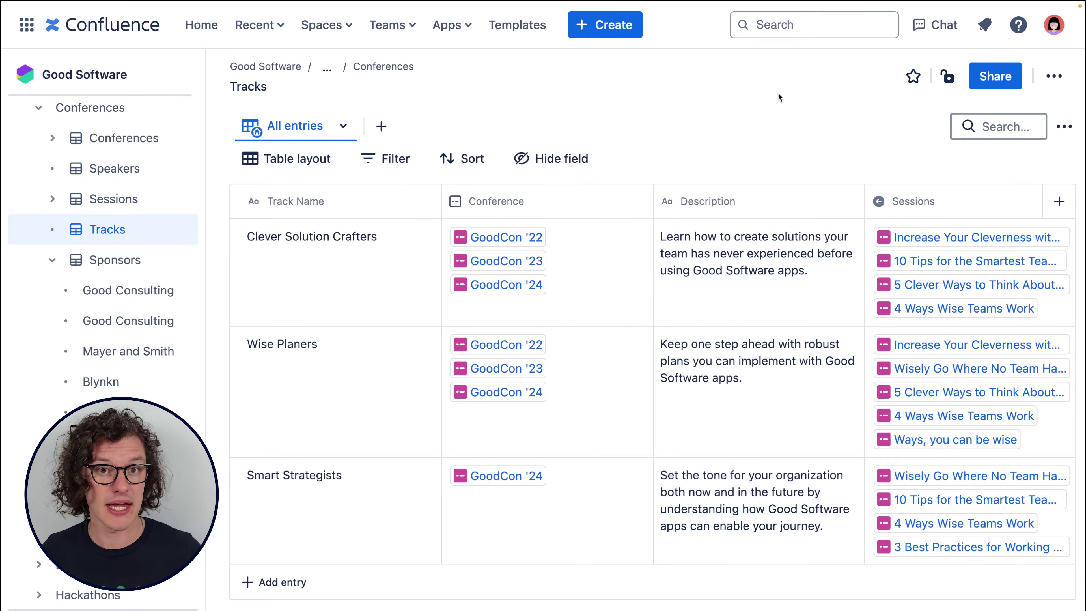
Step: Examine the Allow line breaks option in the Track Name and Description field settings of the Tracks database
{"action": "left_click", "coordinate": [421, 201]}
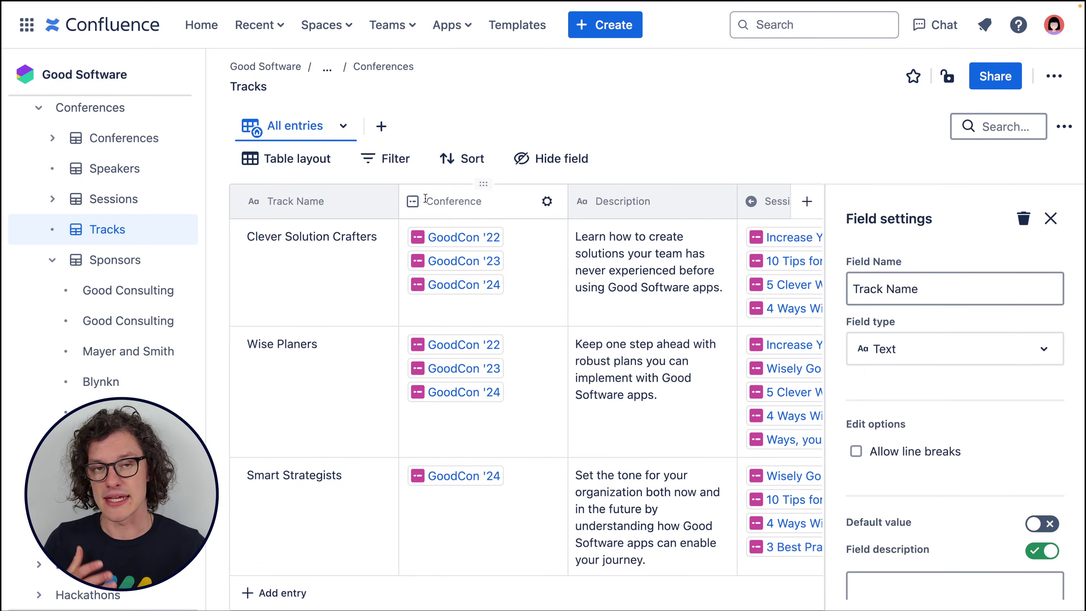
{"action": "scroll", "coordinate": [999, 400], "scroll_direction": "down", "scroll_amount": 1}
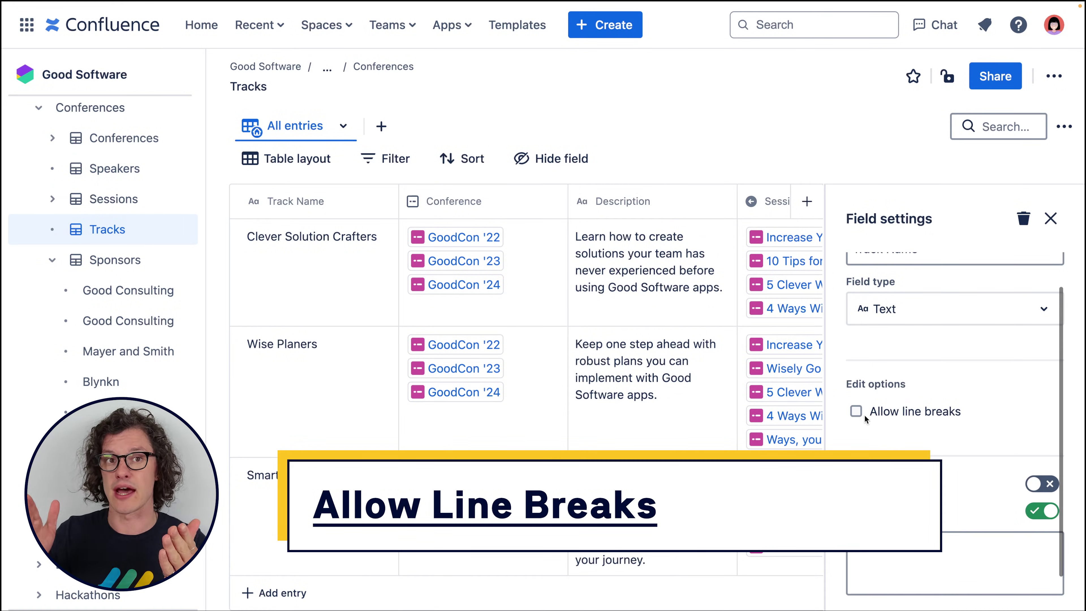
{"action": "scroll", "coordinate": [925, 417], "scroll_direction": "up", "scroll_amount": 1}
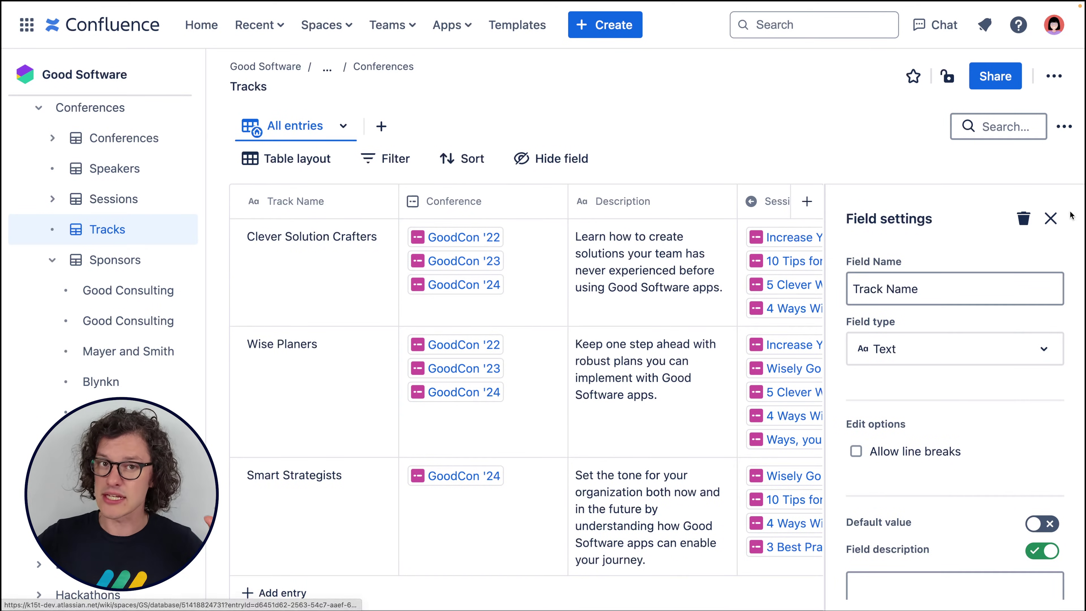
{"action": "left_click", "coordinate": [1049, 219]}
{"action": "left_click", "coordinate": [841, 201]}
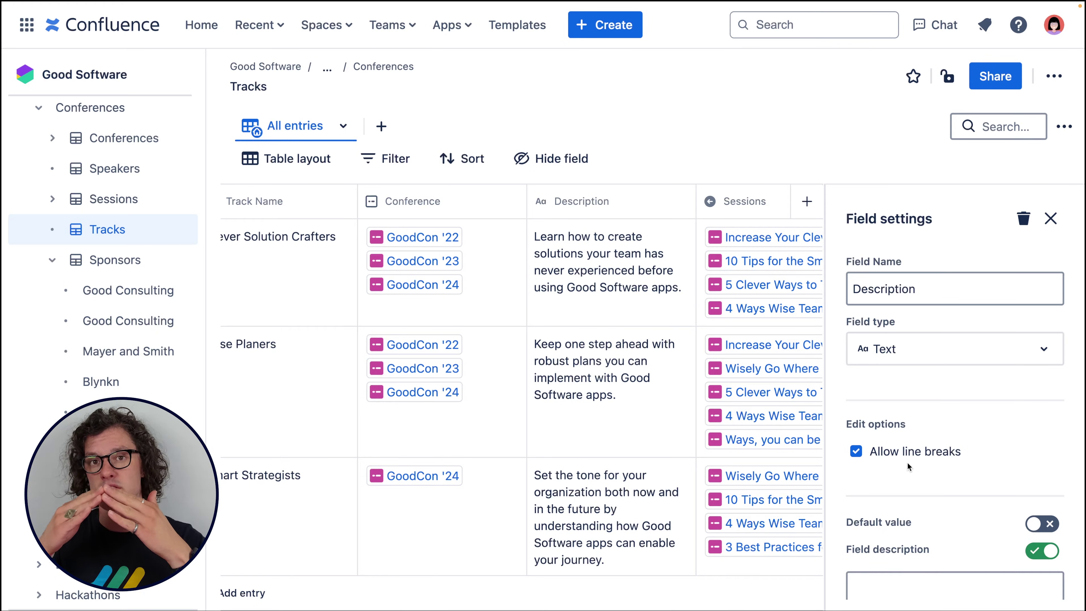
{"action": "left_click", "coordinate": [1050, 218]}
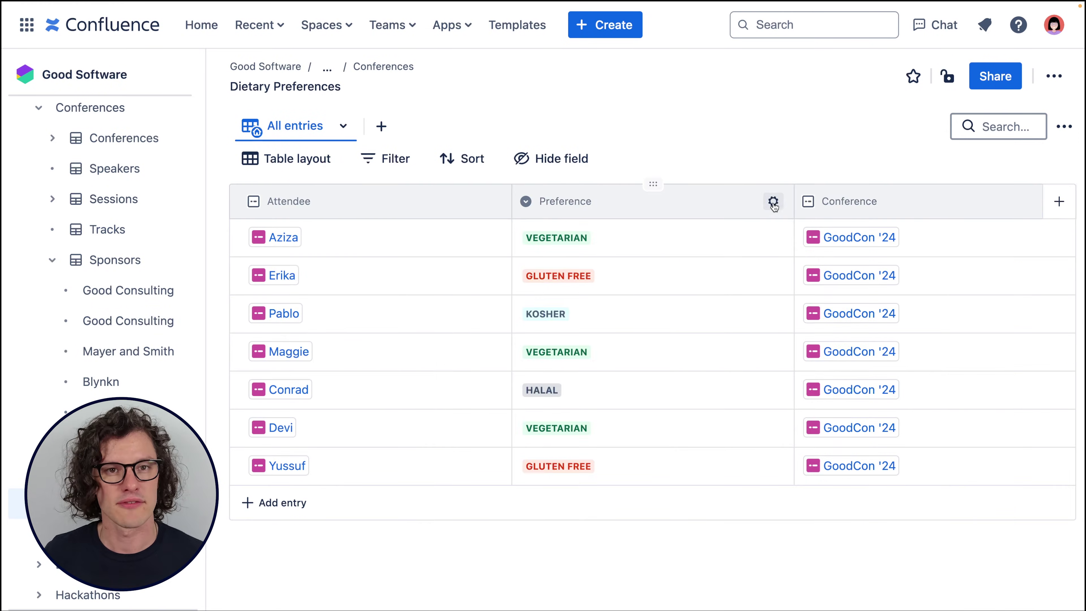
Step: Turn on a field description for Preference in Dietary Preferences, enter "Select one or more preferences.", and close the settings
{"action": "left_click", "coordinate": [770, 204]}
{"action": "scroll", "coordinate": [1003, 537], "scroll_direction": "down", "scroll_amount": 5}
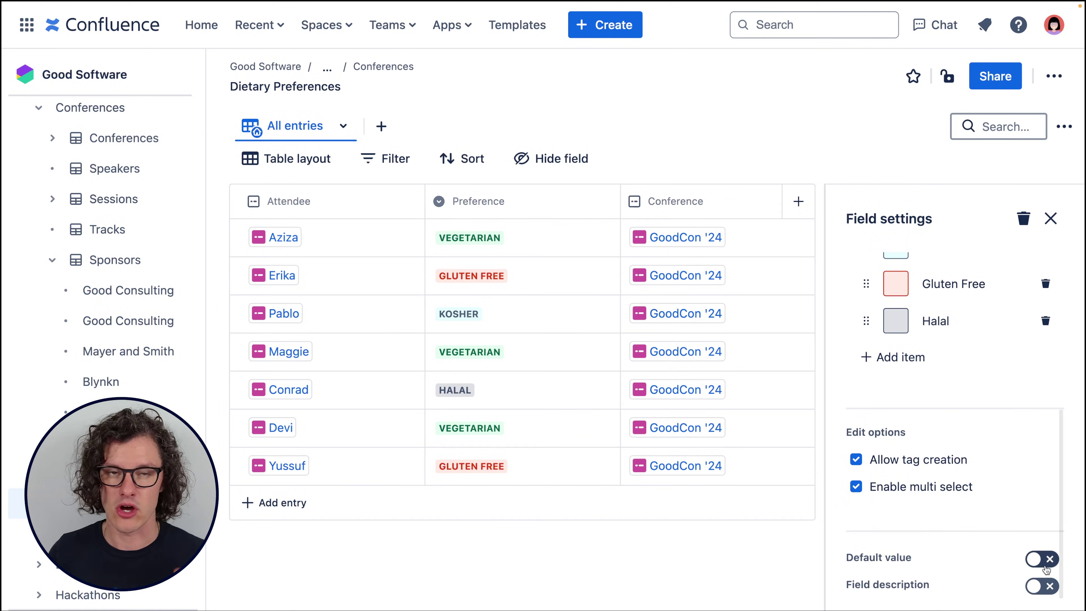
{"action": "left_click", "coordinate": [1042, 585]}
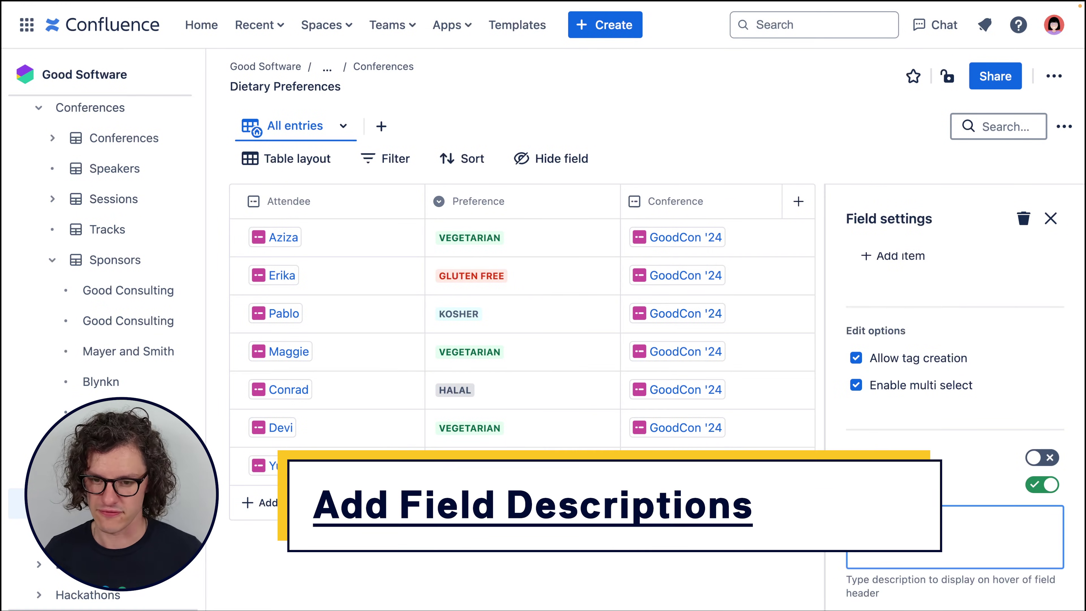
{"action": "type", "text": "Select one or more preferences."}
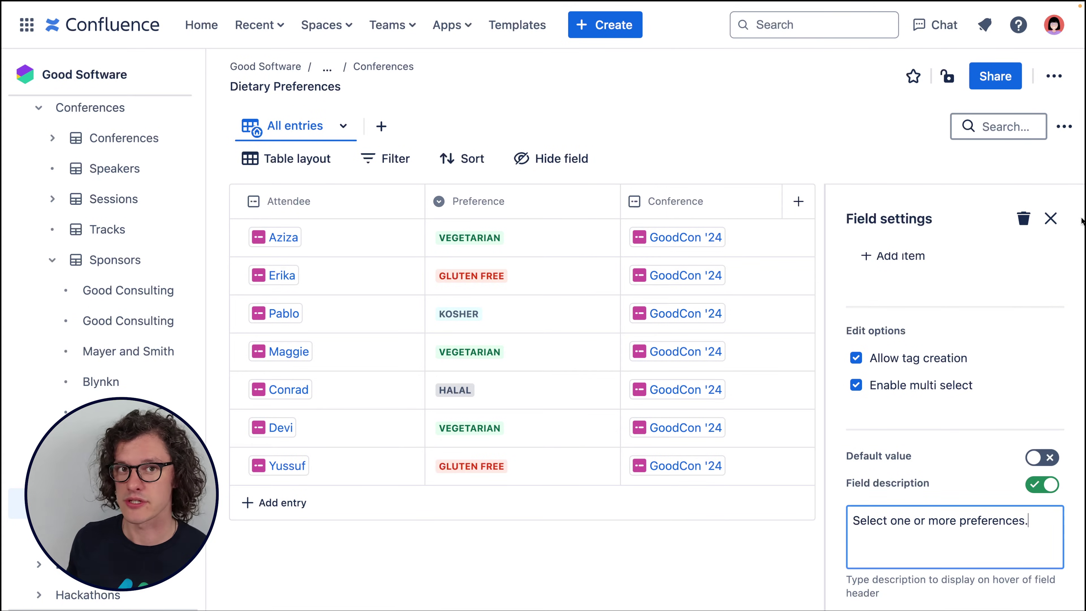
{"action": "left_click", "coordinate": [1050, 218]}
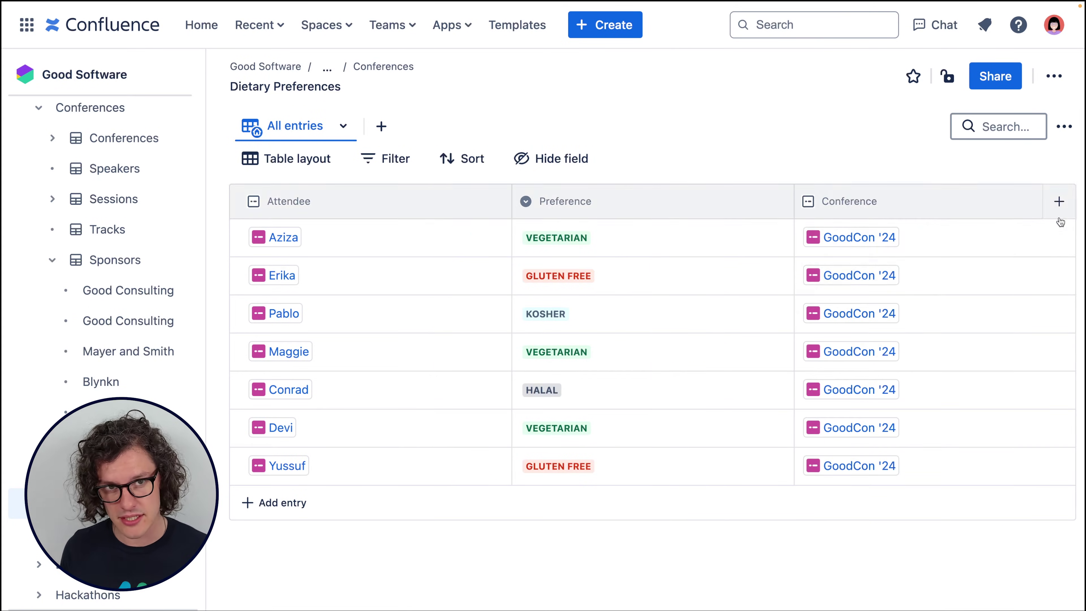
Step: Turn on a field description for Attendee, beginning "Select the attendee from the Attendee database.", and close the settings
{"action": "left_click", "coordinate": [489, 201]}
{"action": "scroll", "coordinate": [940, 513], "scroll_direction": "down", "scroll_amount": 1}
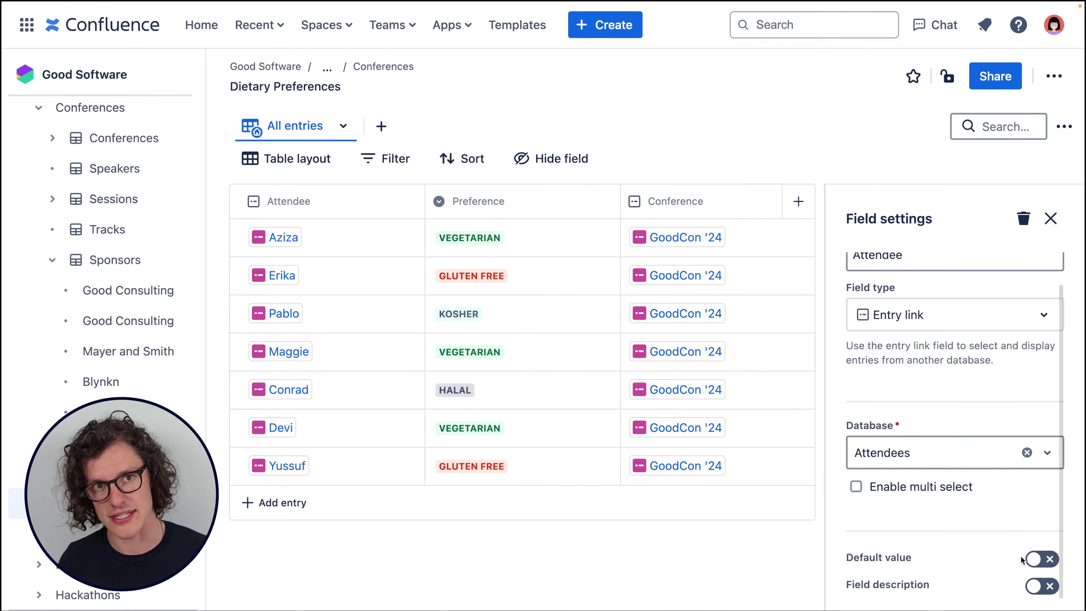
{"action": "left_click", "coordinate": [1041, 584]}
{"action": "type", "text": "Select the attendee"}
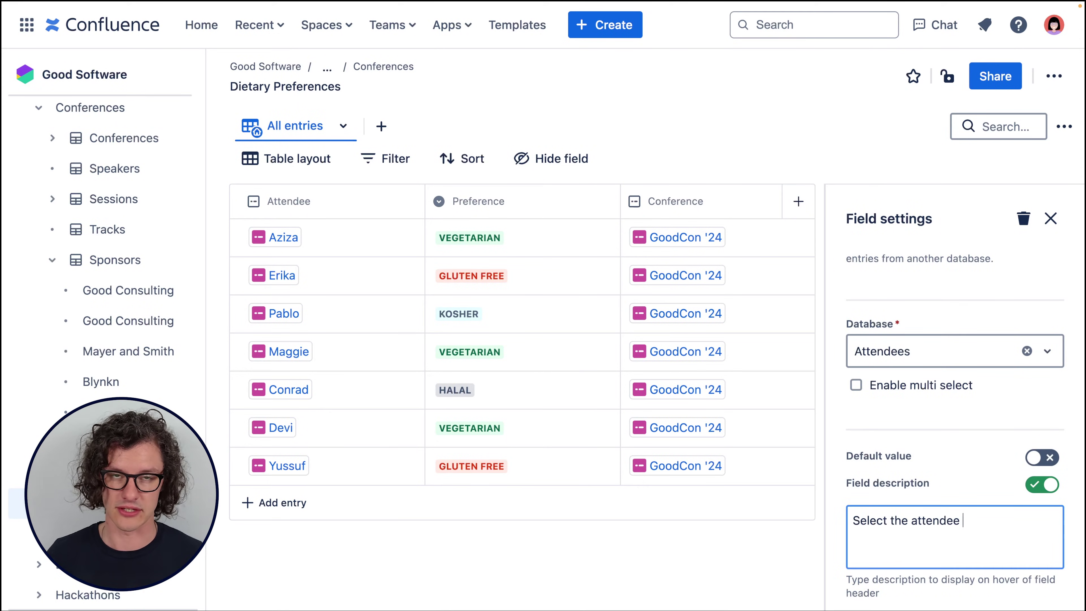
{"action": "type", "text": " from the Att"}
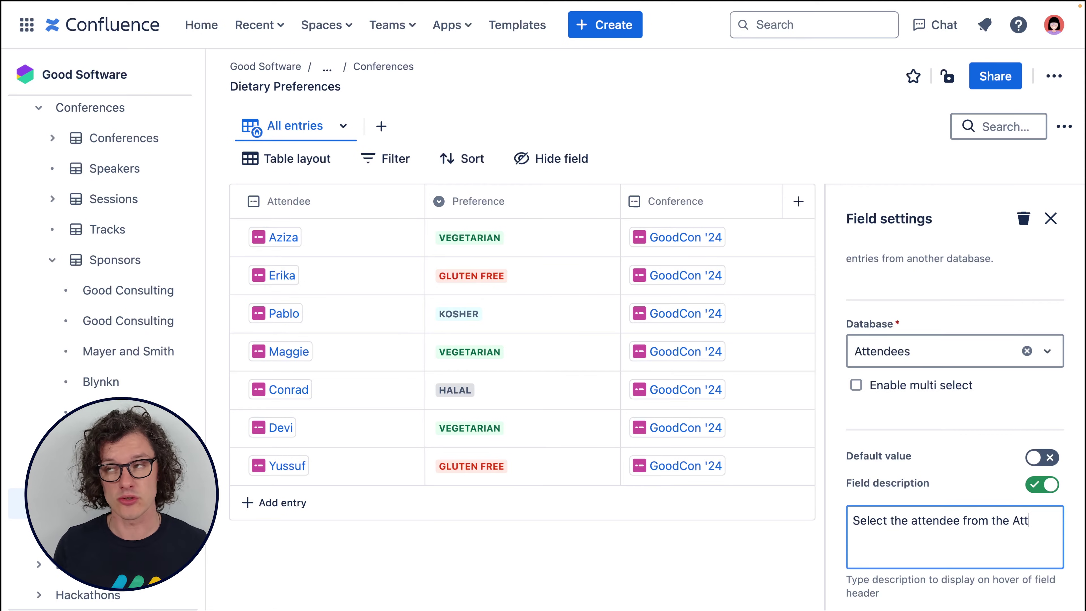
{"action": "type", "text": "endee database."}
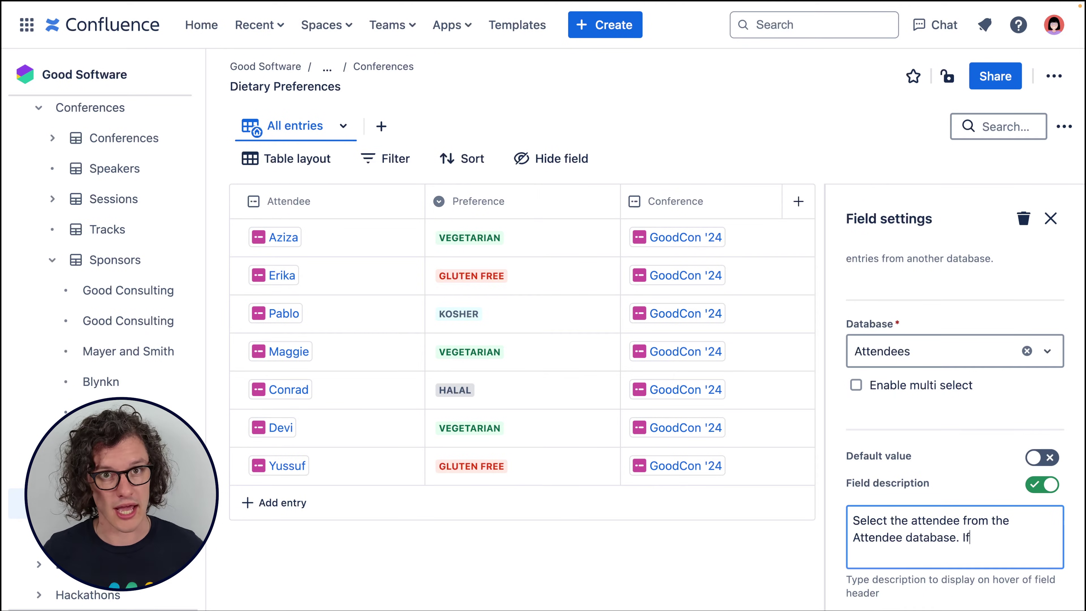
{"action": "left_click", "coordinate": [1050, 218]}
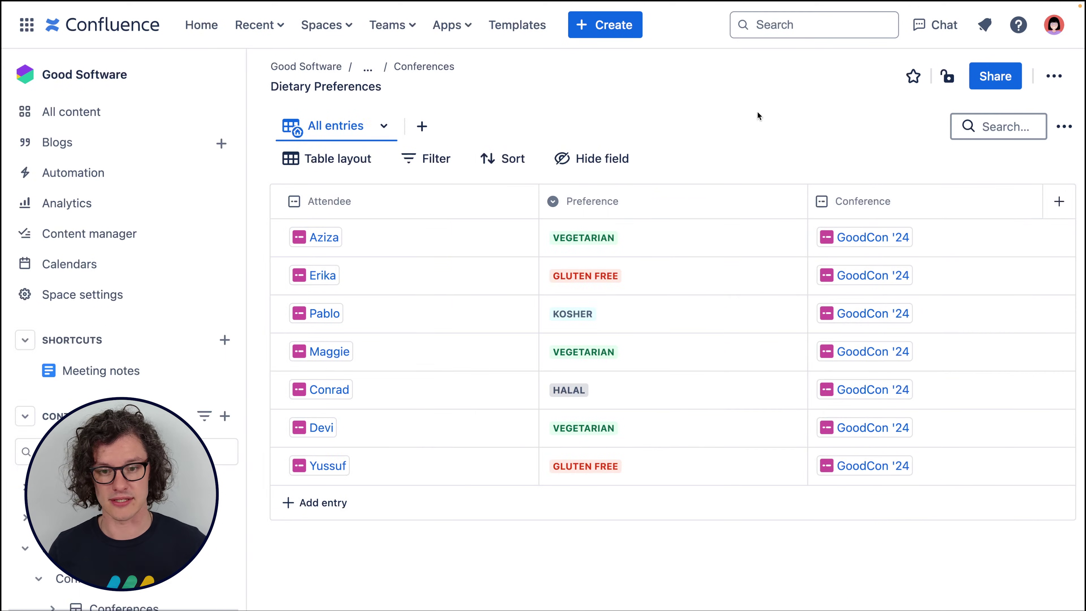
{"action": "mouse_move", "coordinate": [704, 198]}
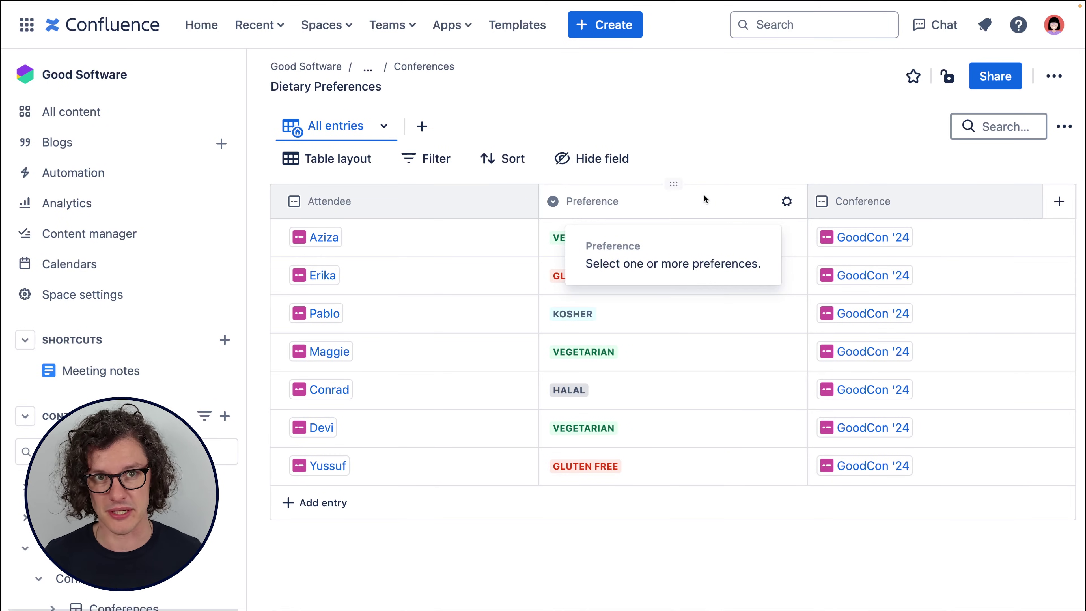
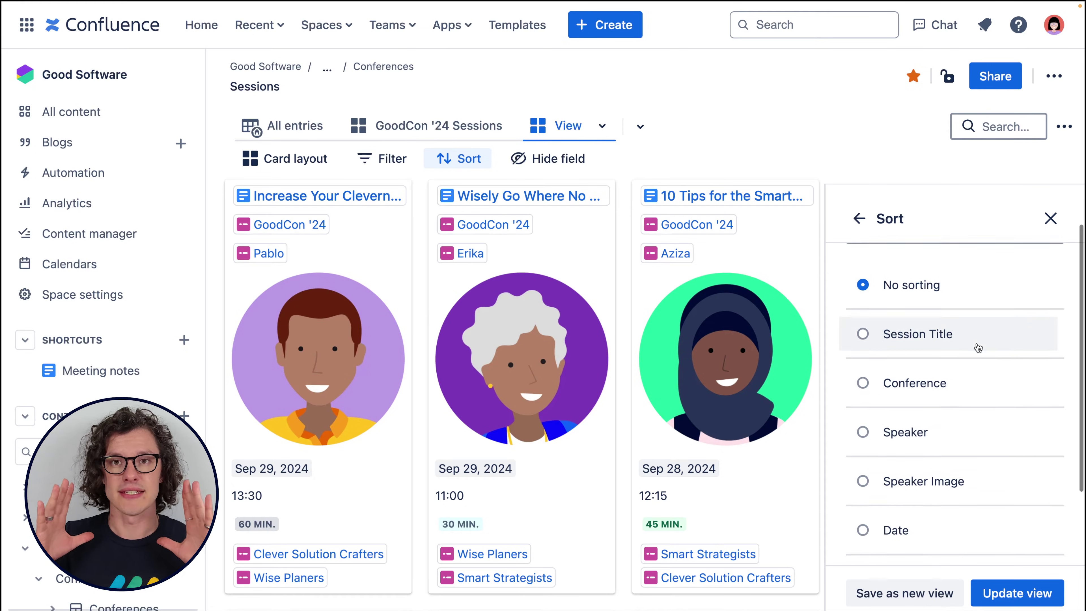
Step: Apply a sort order to the Sessions card view and hide its Date and Time fields
{"action": "left_click", "coordinate": [962, 405]}
{"action": "left_click", "coordinate": [859, 218]}
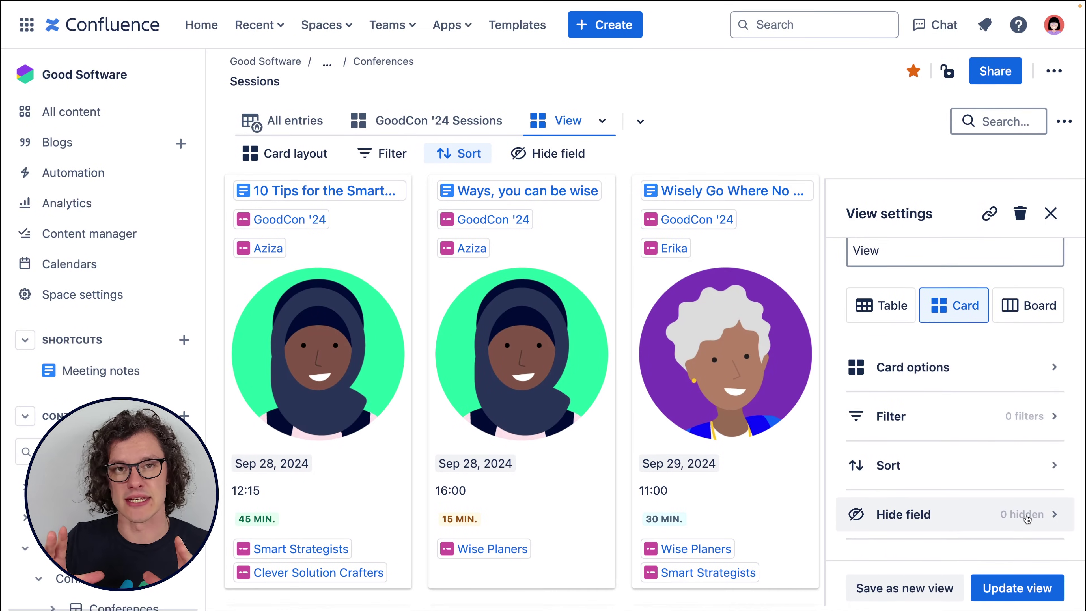
{"action": "left_click", "coordinate": [1009, 518]}
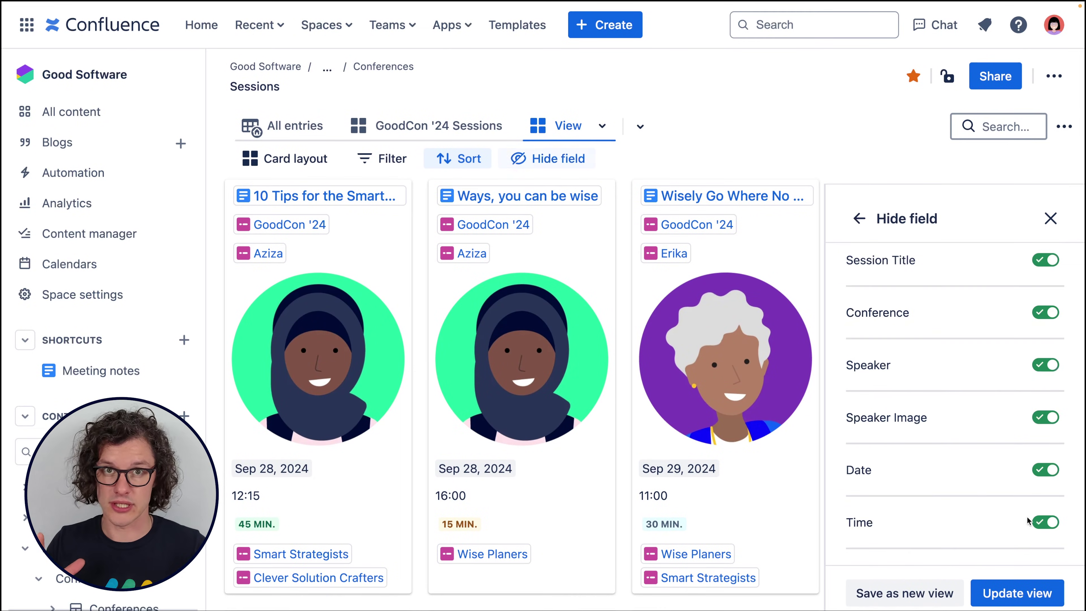
{"action": "left_click", "coordinate": [1045, 469]}
{"action": "left_click", "coordinate": [1044, 521]}
Step: Hide the Session Title field in the Sessions card view and show it again
{"action": "scroll", "coordinate": [1049, 427], "scroll_direction": "up", "scroll_amount": 2}
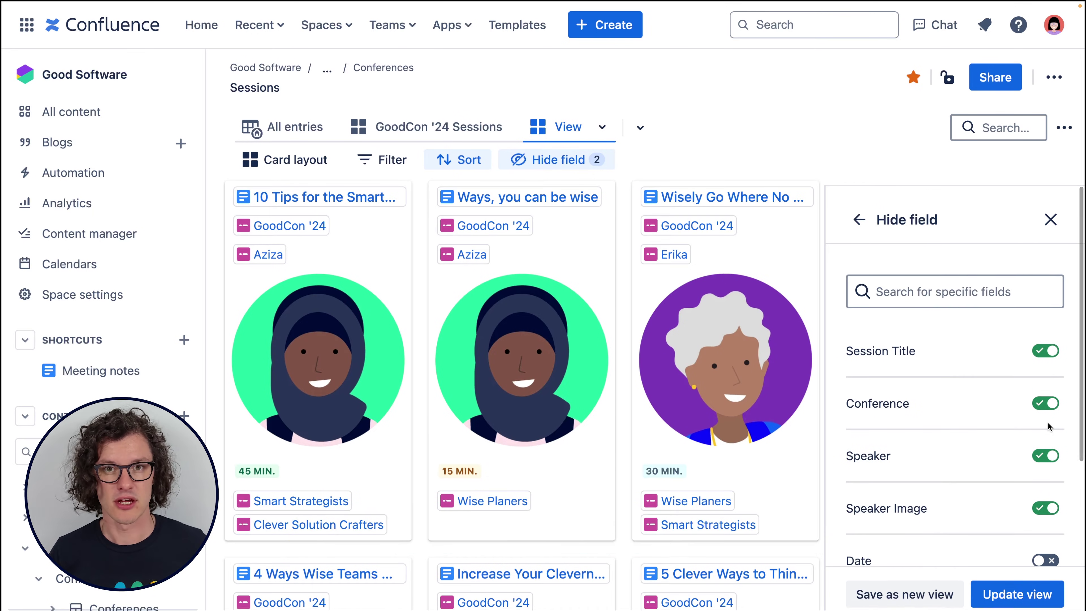
{"action": "left_click", "coordinate": [1043, 349]}
{"action": "left_click", "coordinate": [1043, 350]}
{"action": "scroll", "coordinate": [1026, 394], "scroll_direction": "down", "scroll_amount": 5}
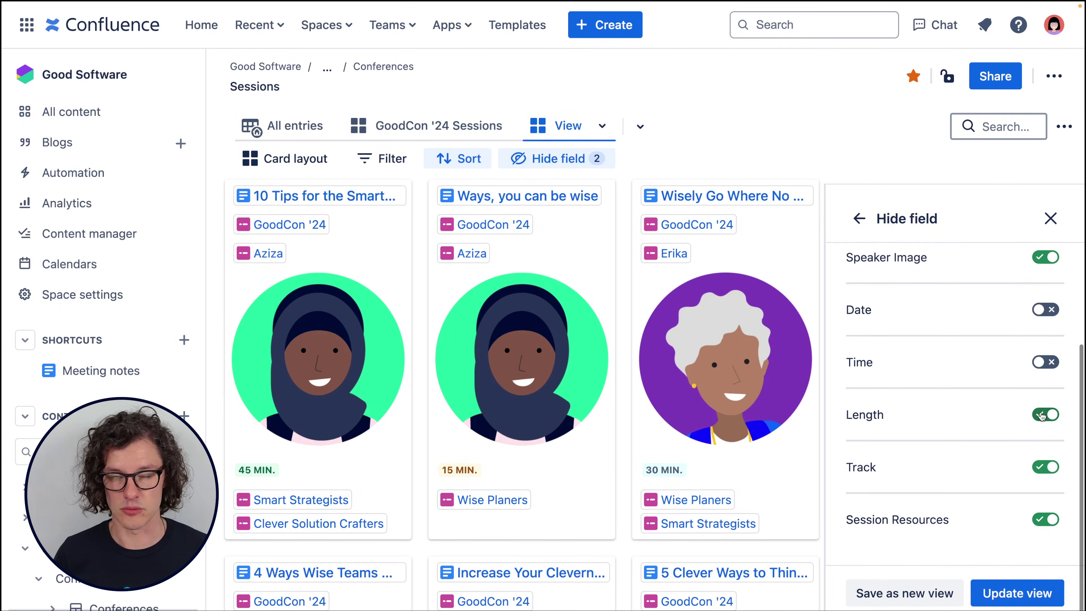
Step: Hide the Length, Track and Session Resources fields in the Sessions card view
{"action": "left_click", "coordinate": [1042, 417]}
{"action": "left_click", "coordinate": [1044, 467]}
{"action": "left_click", "coordinate": [1045, 518]}
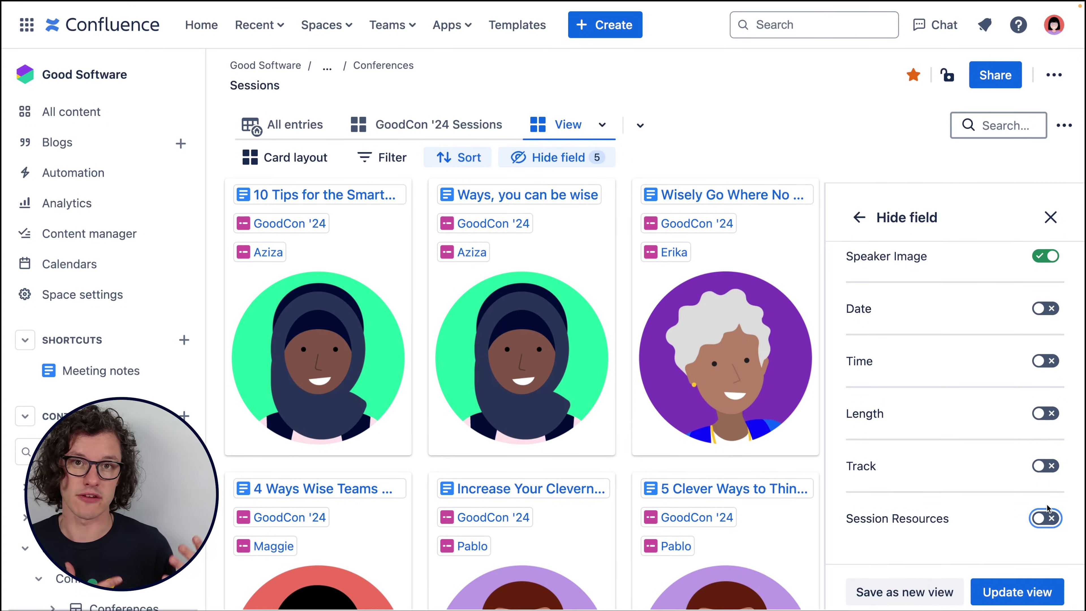
{"action": "scroll", "coordinate": [995, 463], "scroll_direction": "up", "scroll_amount": 5}
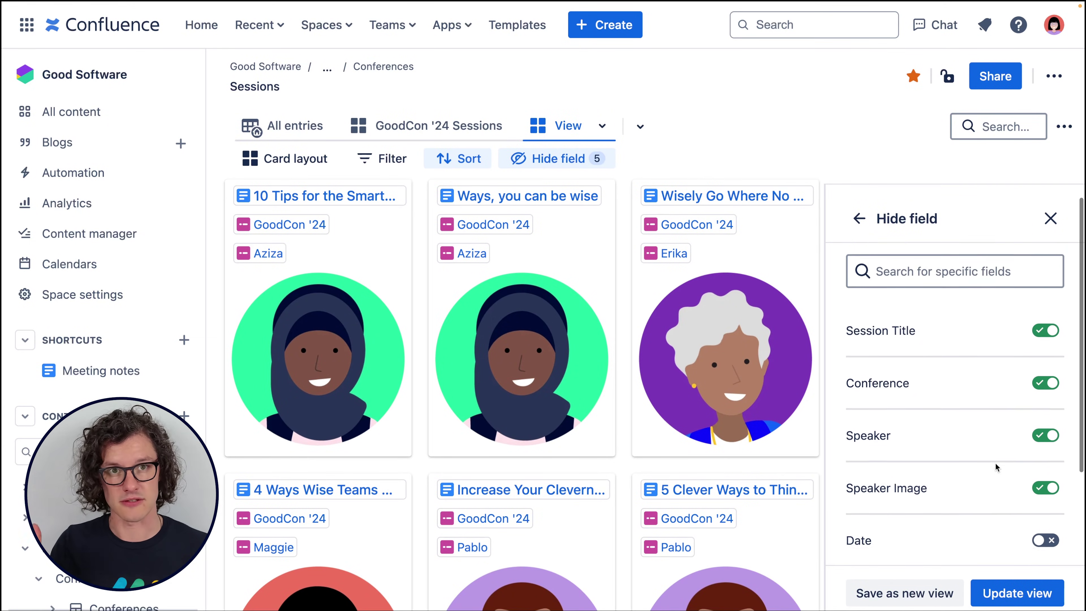
Step: Rename the Sessions card view as "Speakers with Headshots - GoodCon '24" in its view settings
{"action": "left_click", "coordinate": [859, 218]}
{"action": "triple_click", "coordinate": [919, 298]}
{"action": "type", "text": "Speakers "}
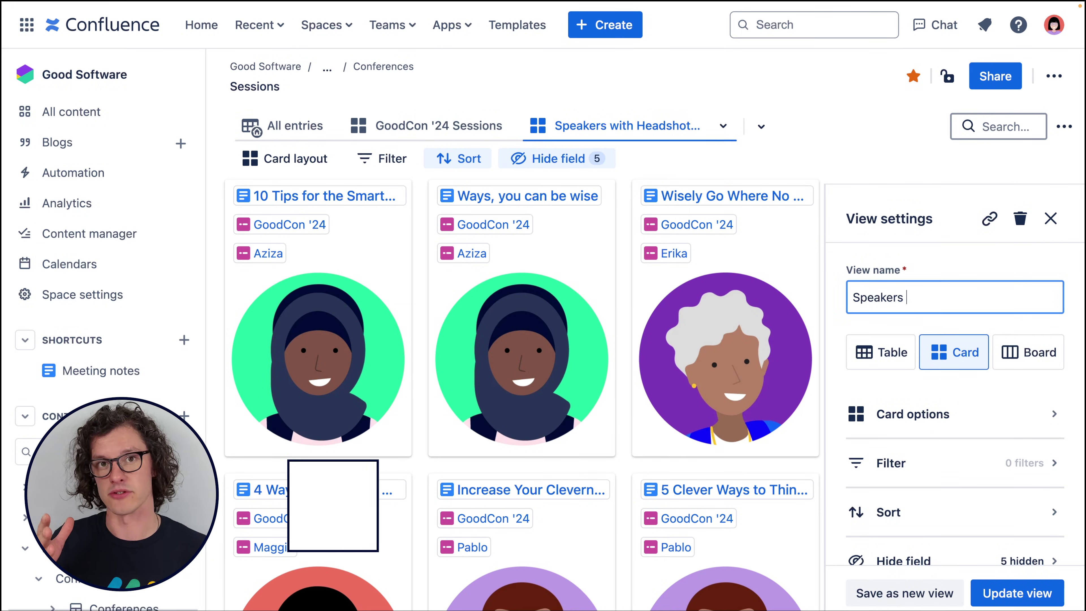
{"action": "type", "text": "with Headshots "}
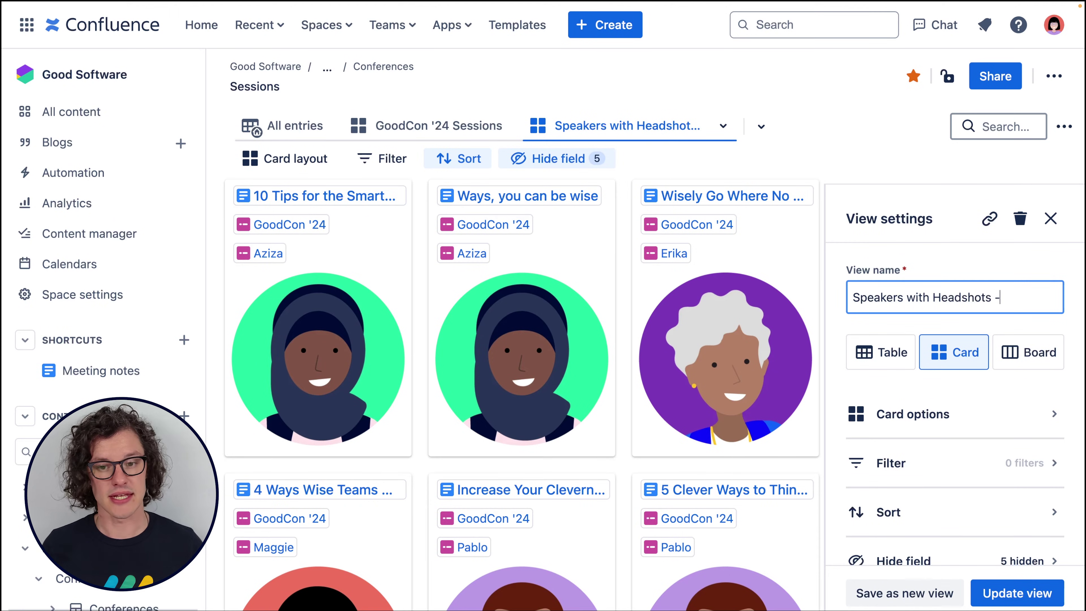
{"action": "type", "text": "- GoodCon '24"}
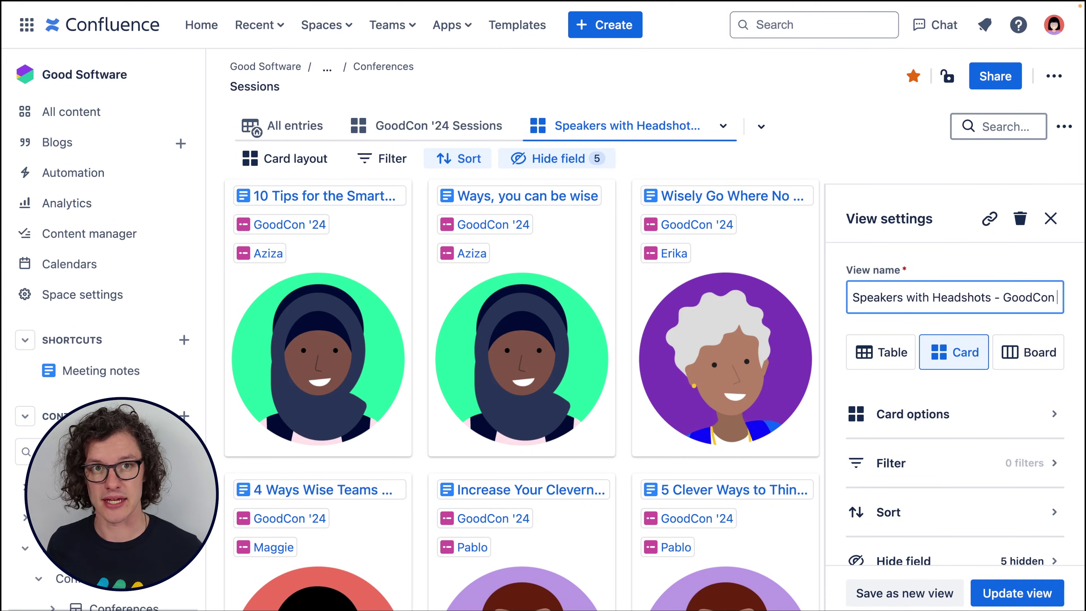
{"action": "left_click", "coordinate": [976, 257]}
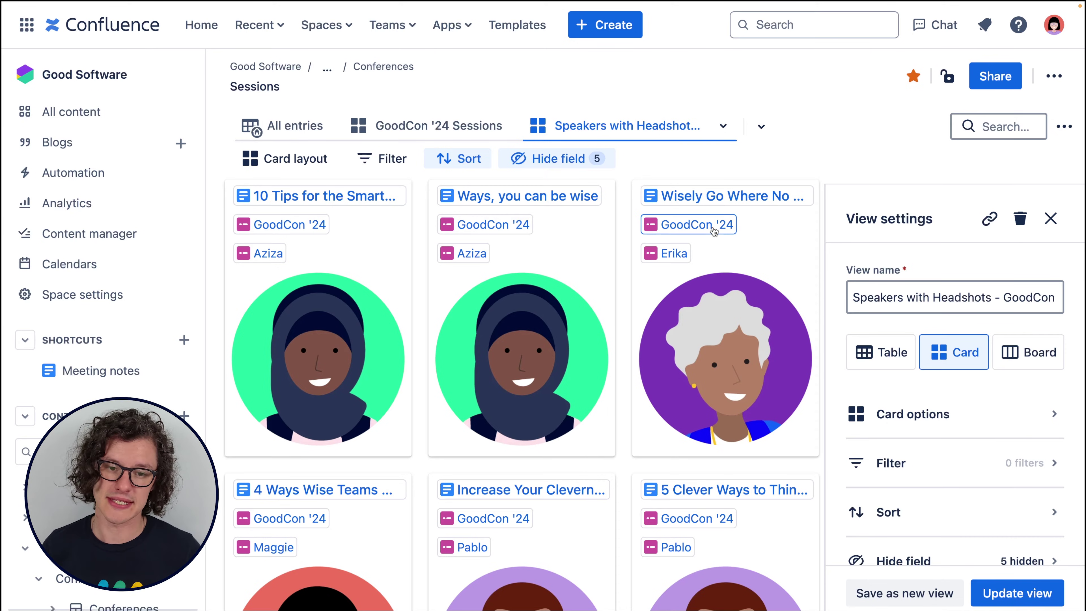
Step: Hide the Conference field in the speaker headshots card view and save the updated view for everyone
{"action": "mouse_move", "coordinate": [709, 227]}
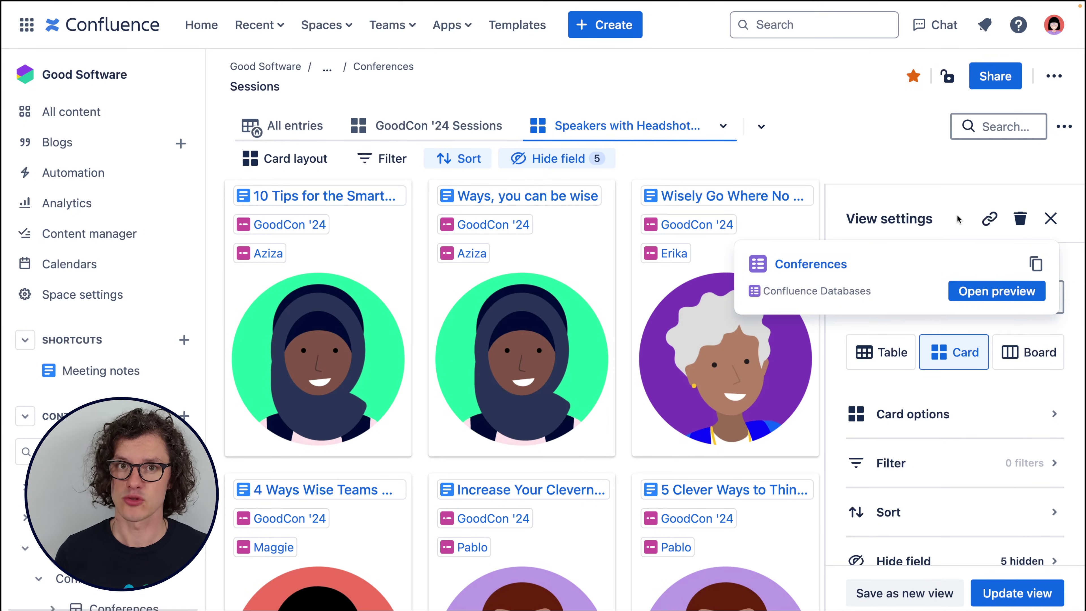
{"action": "scroll", "coordinate": [1049, 380], "scroll_direction": "down", "scroll_amount": 1}
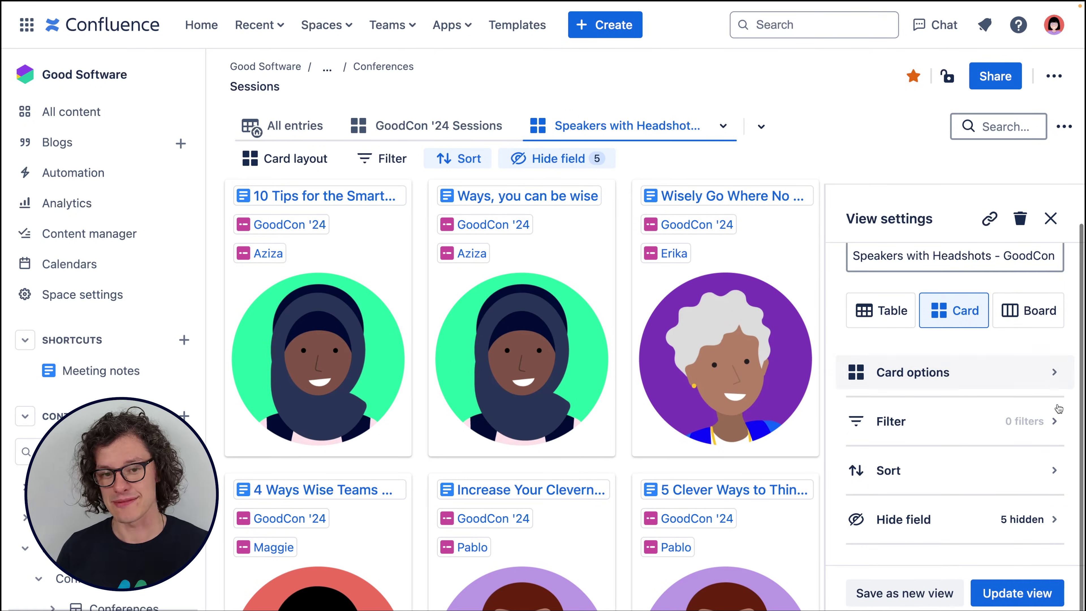
{"action": "left_click", "coordinate": [1054, 518]}
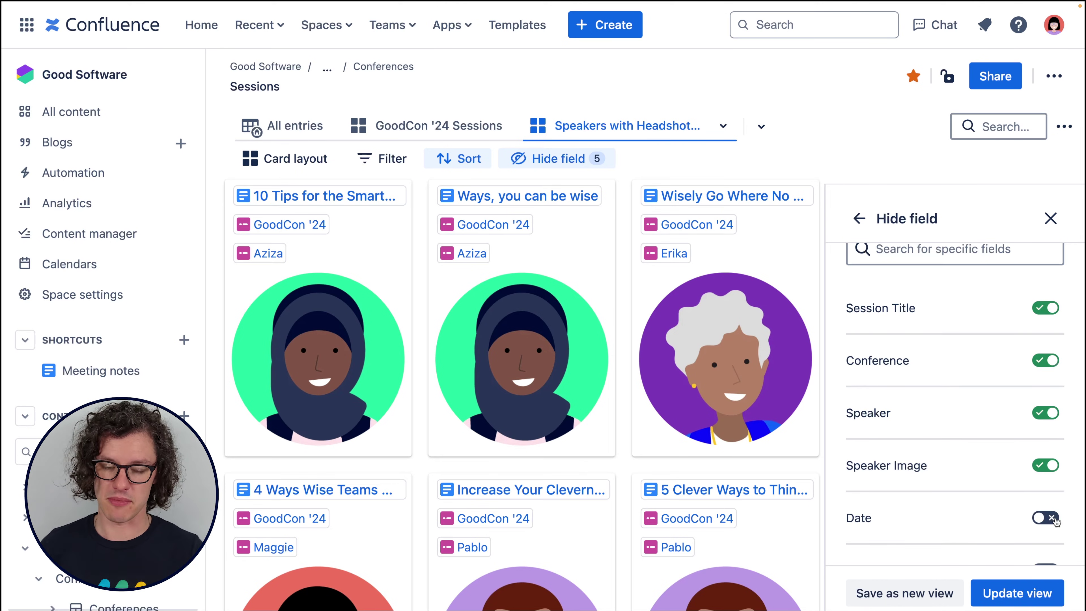
{"action": "left_click", "coordinate": [1048, 361]}
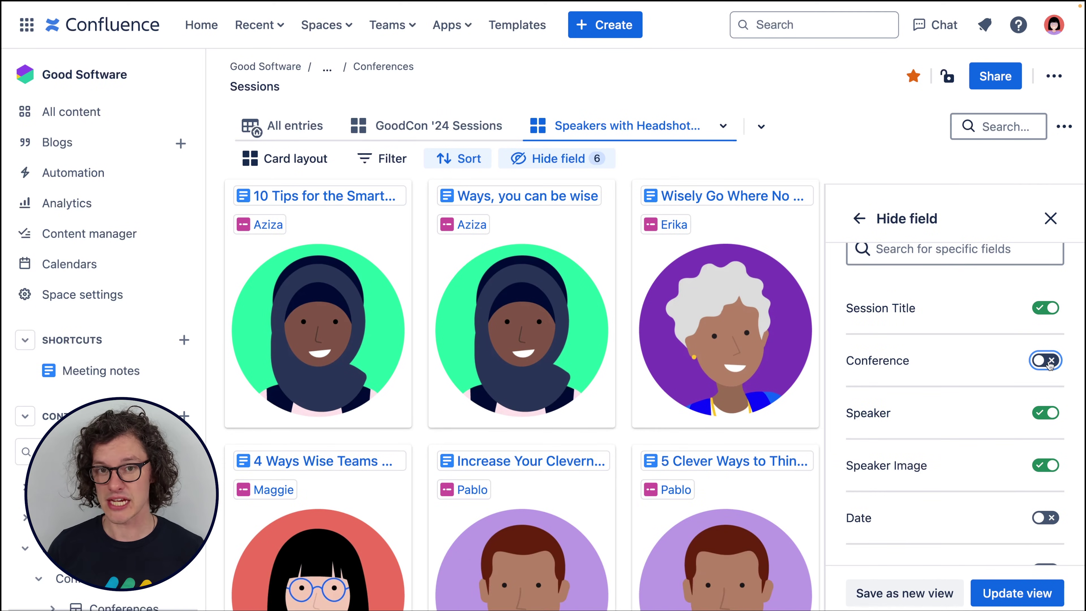
{"action": "left_click", "coordinate": [1017, 593]}
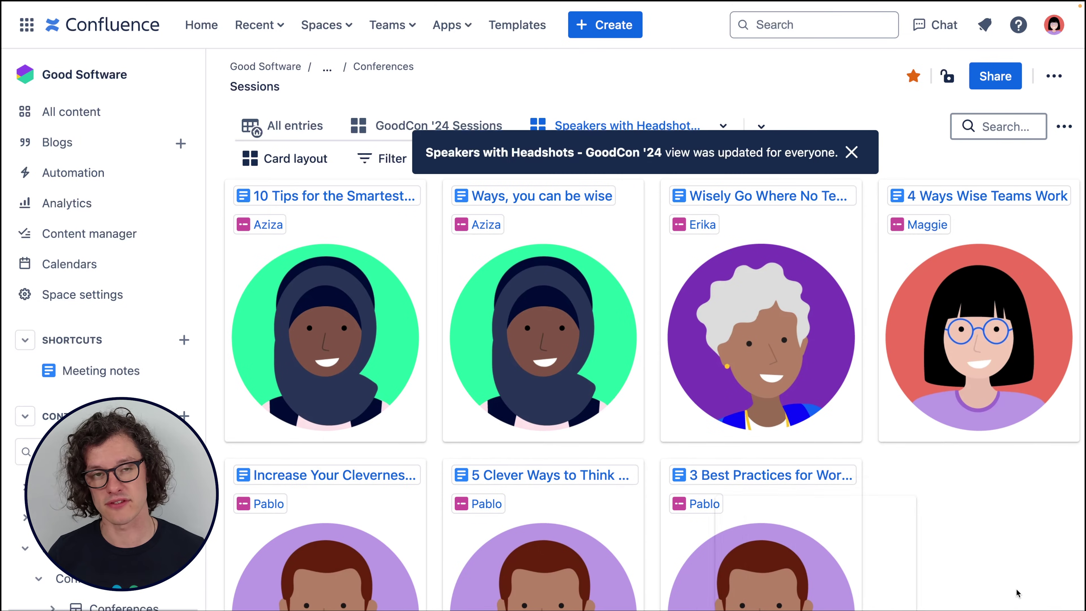